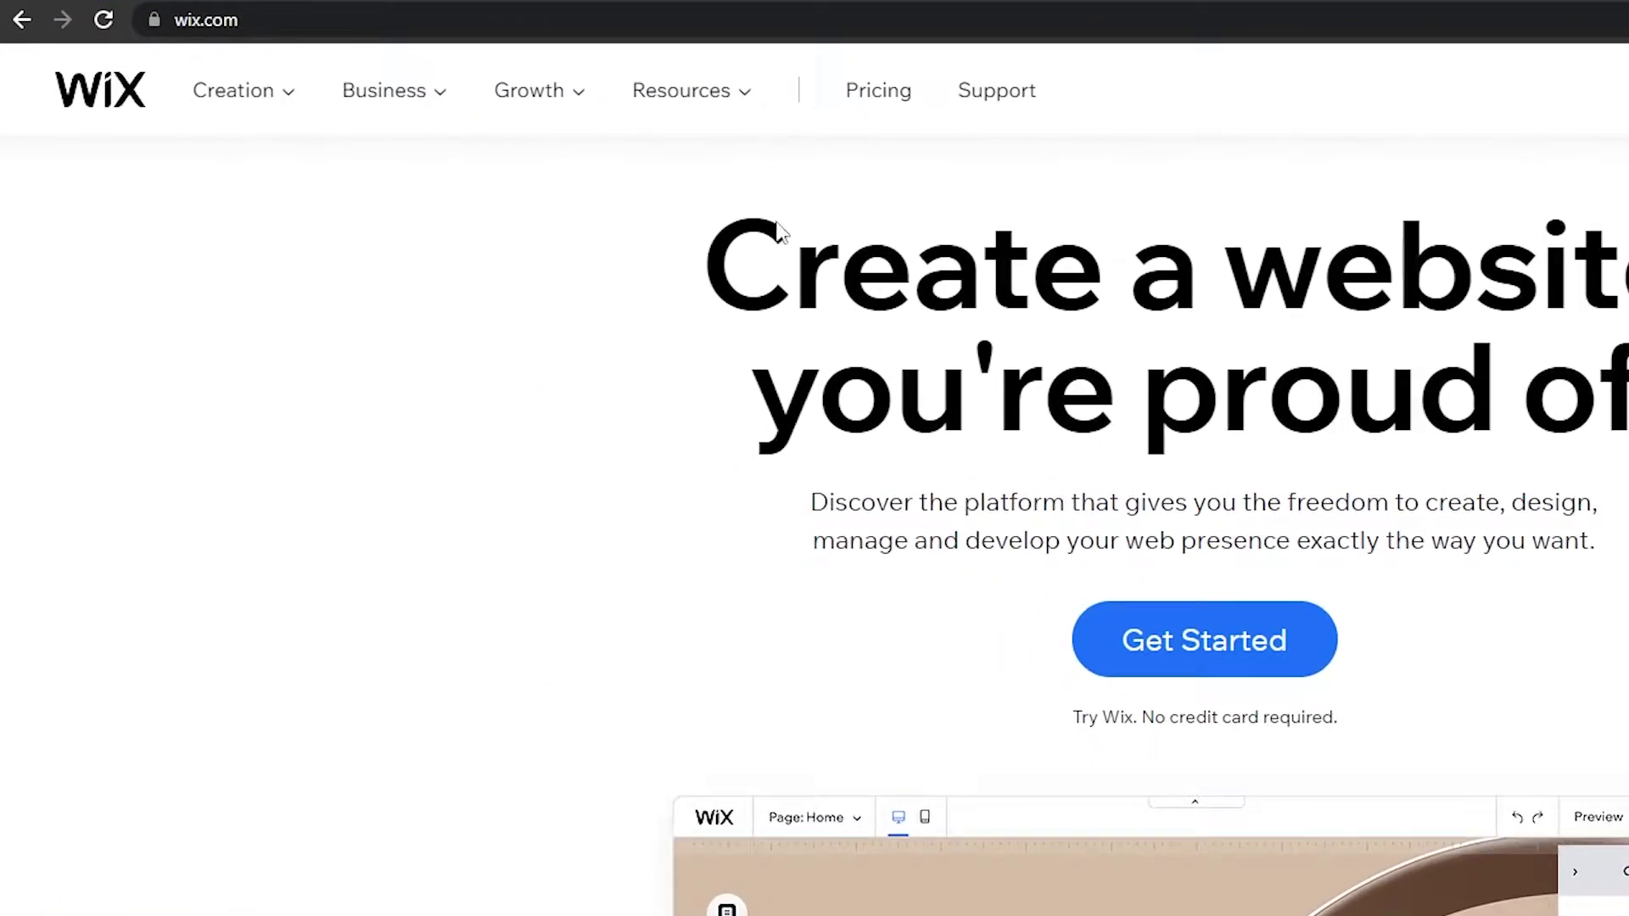
- Look over the Wix home page and get started with building a website
{"action": "scroll", "coordinate": [776, 229], "scroll_direction": "down", "scroll_amount": 10}
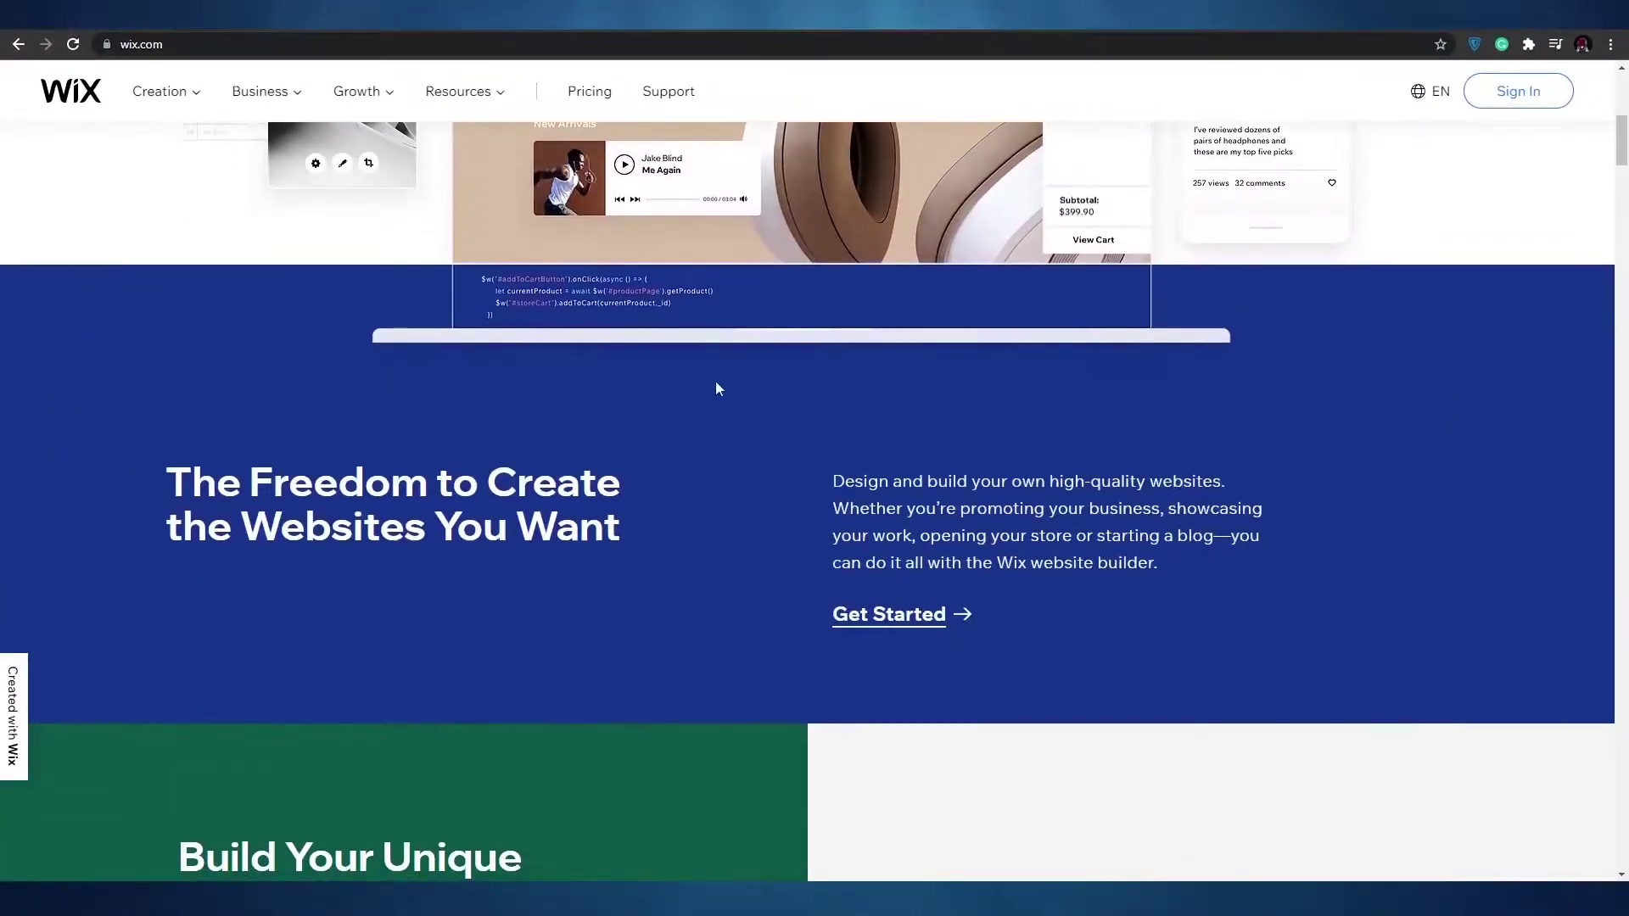
{"action": "scroll", "coordinate": [420, 445], "scroll_direction": "down", "scroll_amount": 5}
{"action": "scroll", "coordinate": [424, 446], "scroll_direction": "up", "scroll_amount": 13}
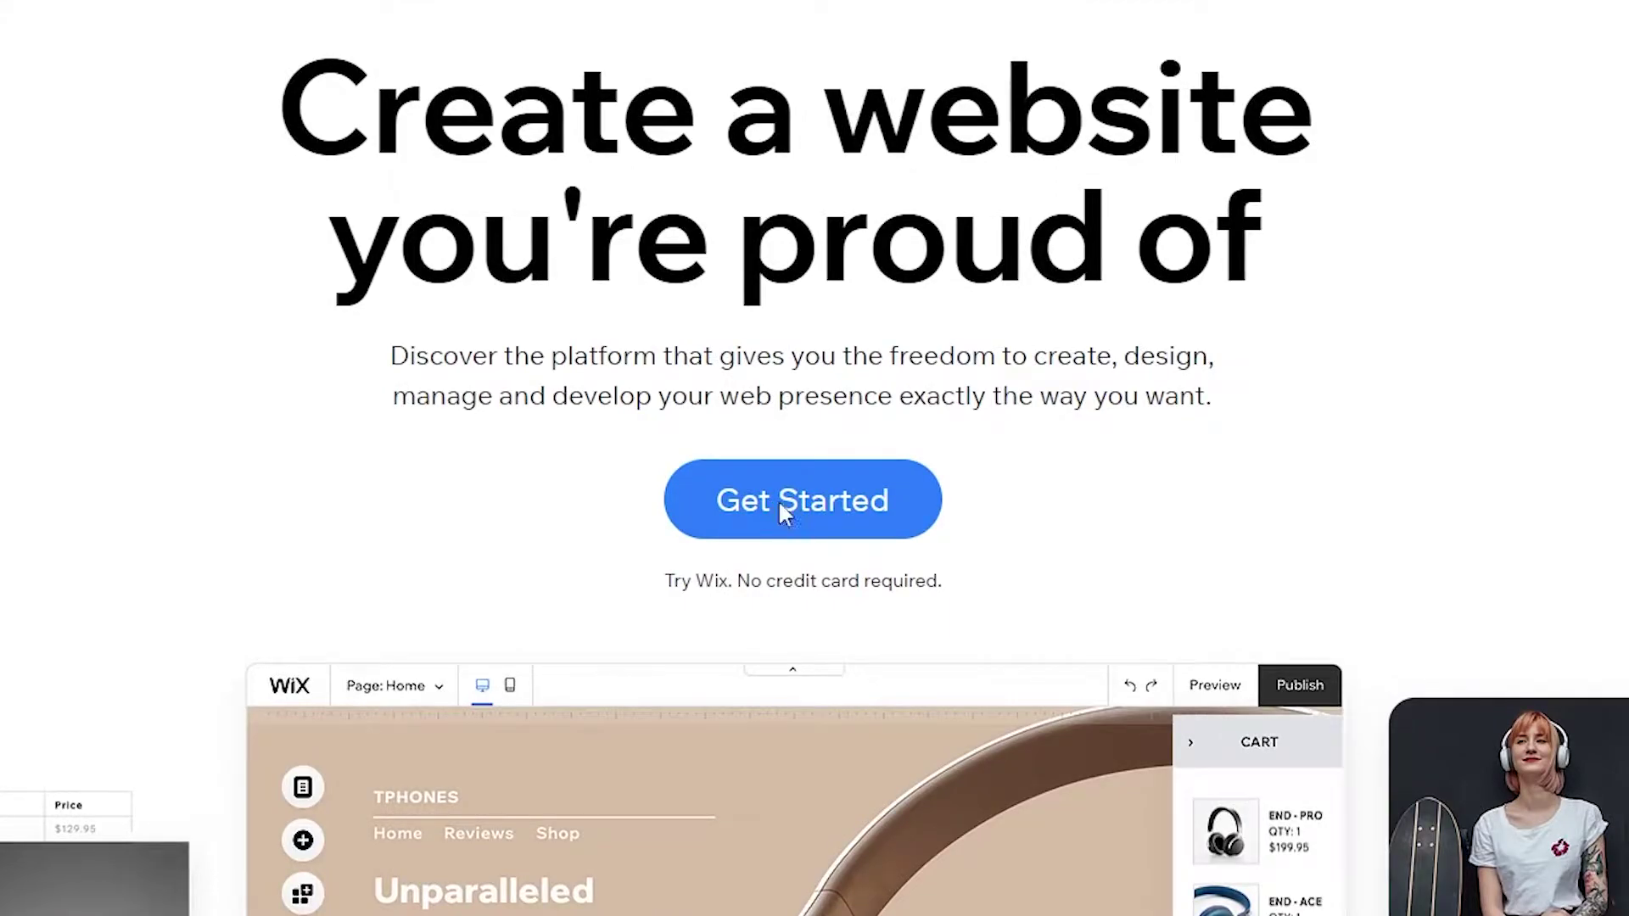
{"action": "left_click", "coordinate": [781, 511]}
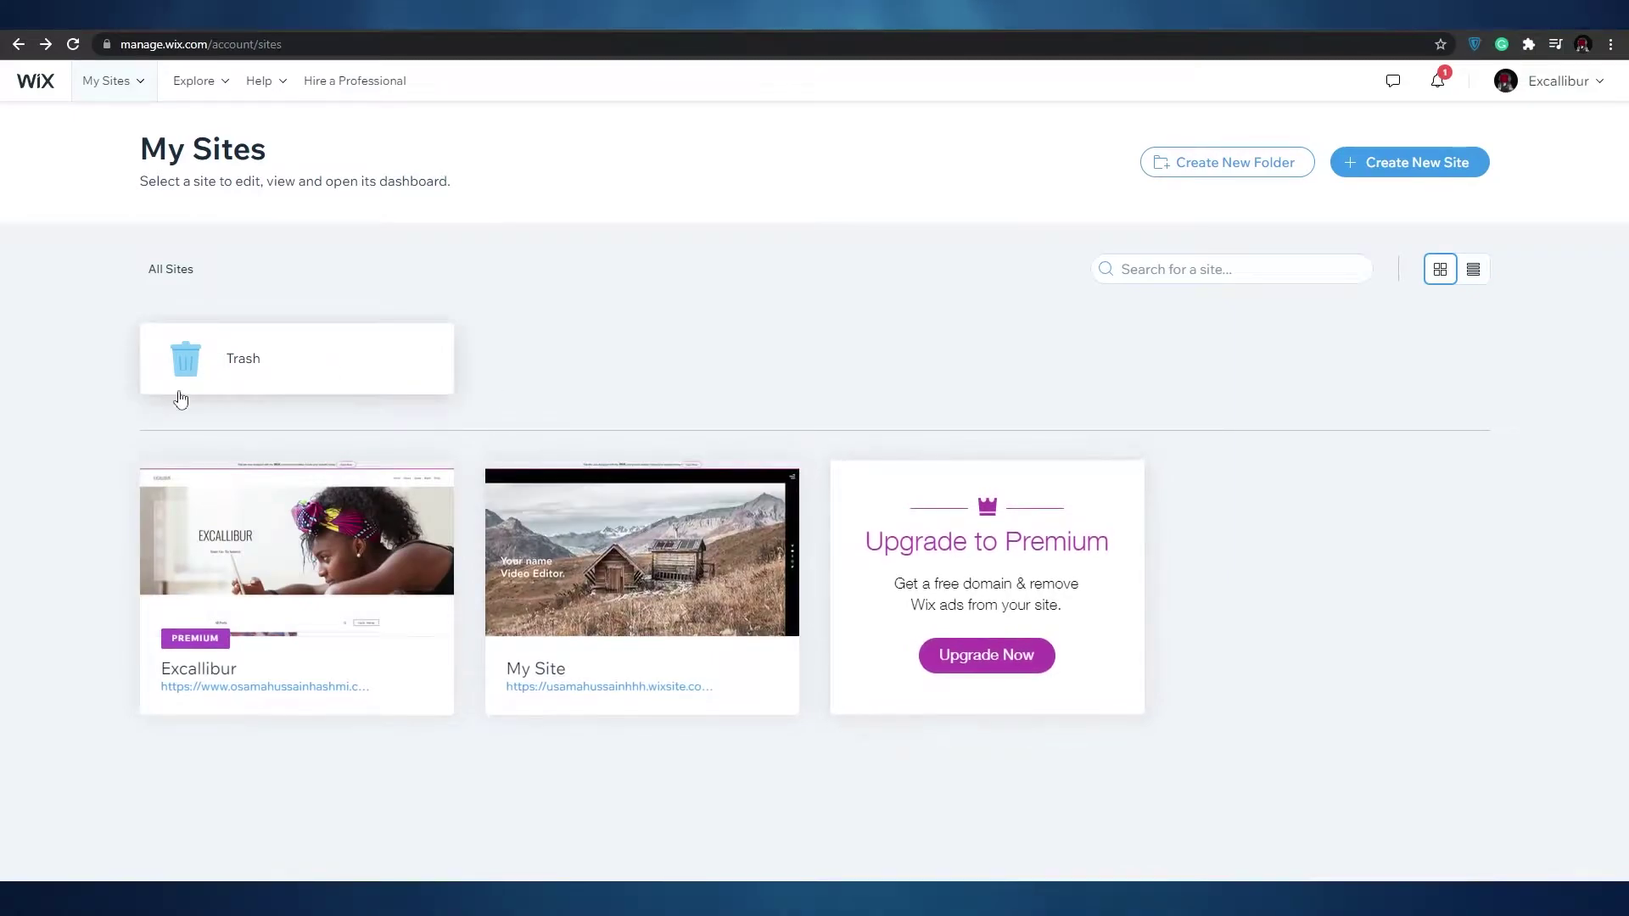
- Create a new site of type Online Store and choose to build it in the Editor from a template
{"action": "mouse_move", "coordinate": [444, 690]}
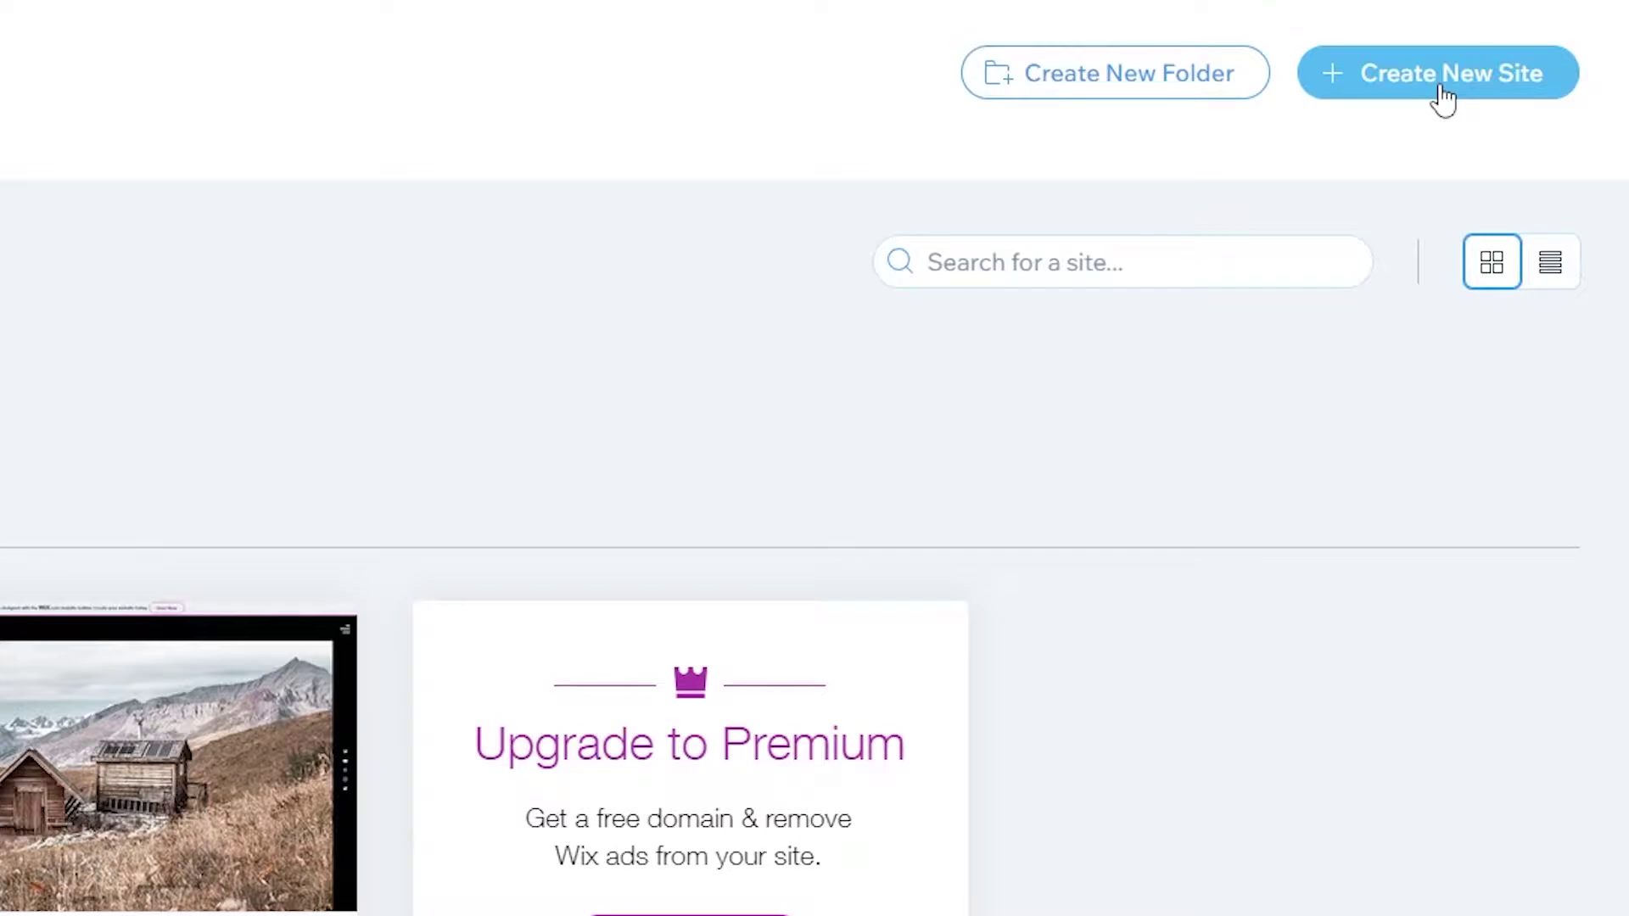
{"action": "left_click", "coordinate": [1442, 95]}
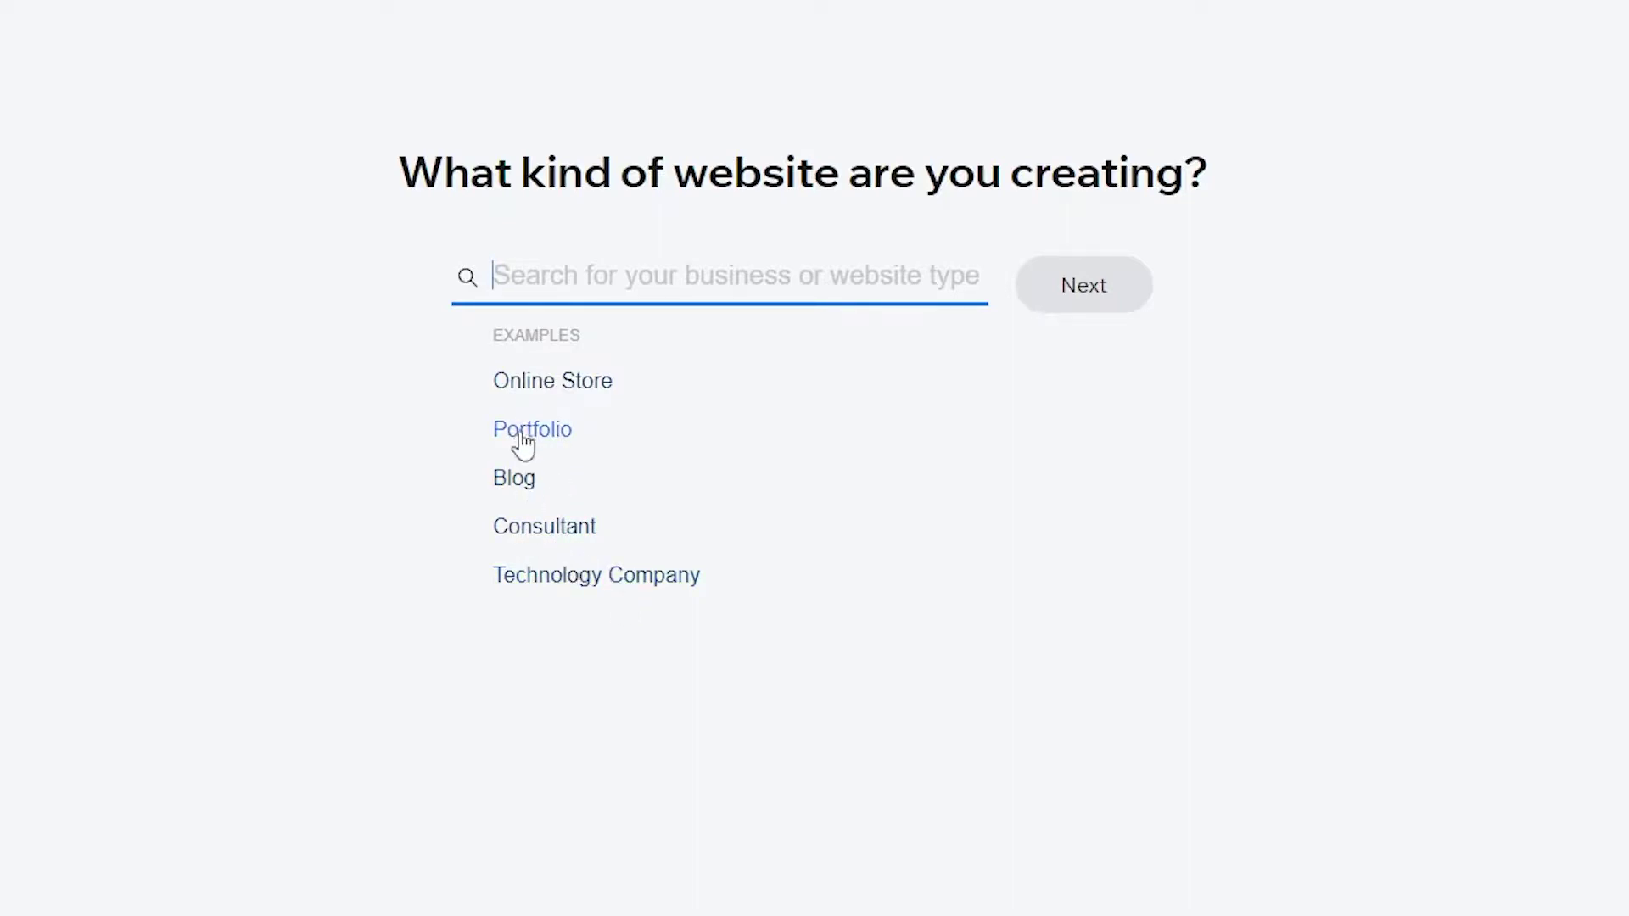
{"action": "left_click", "coordinate": [537, 392]}
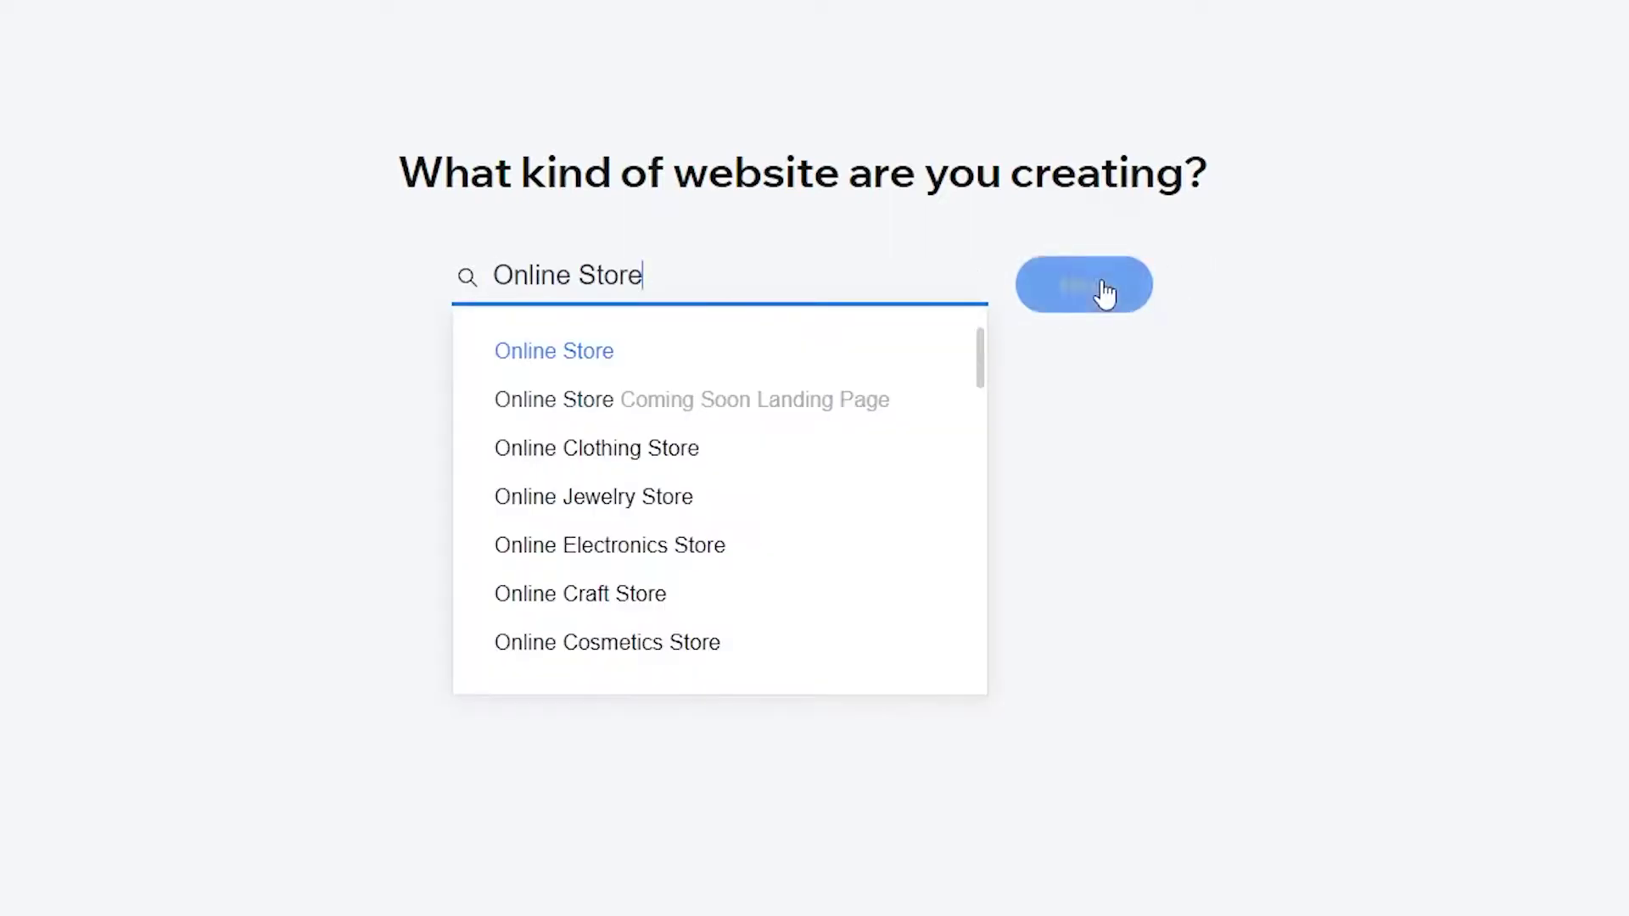
{"action": "left_click", "coordinate": [622, 499]}
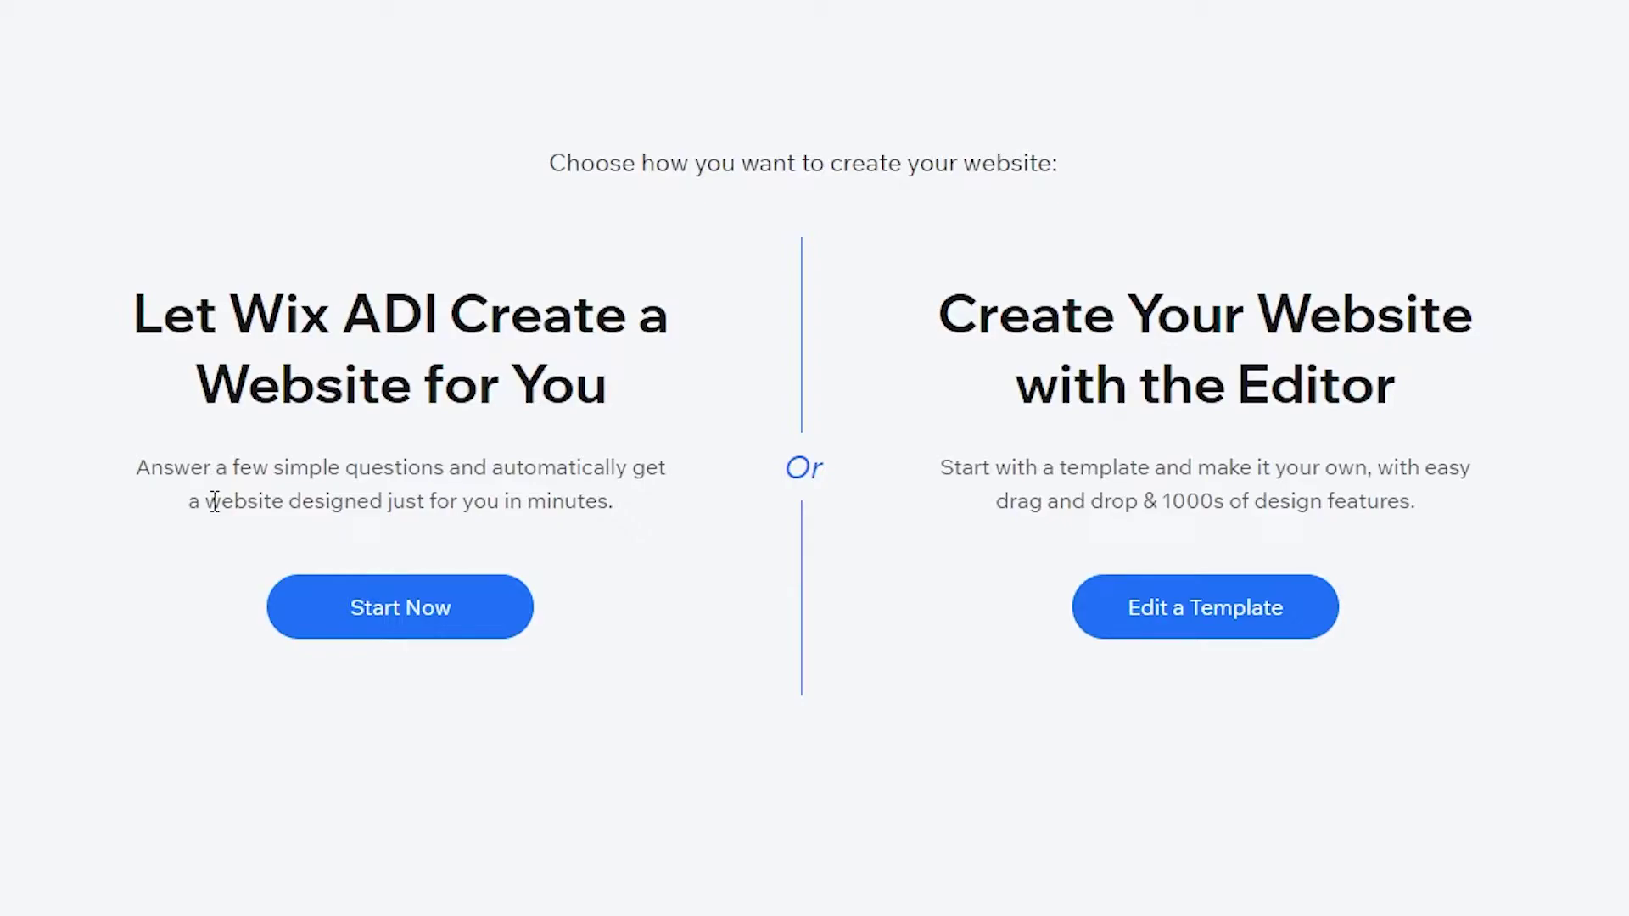
{"action": "left_click", "coordinate": [1236, 627]}
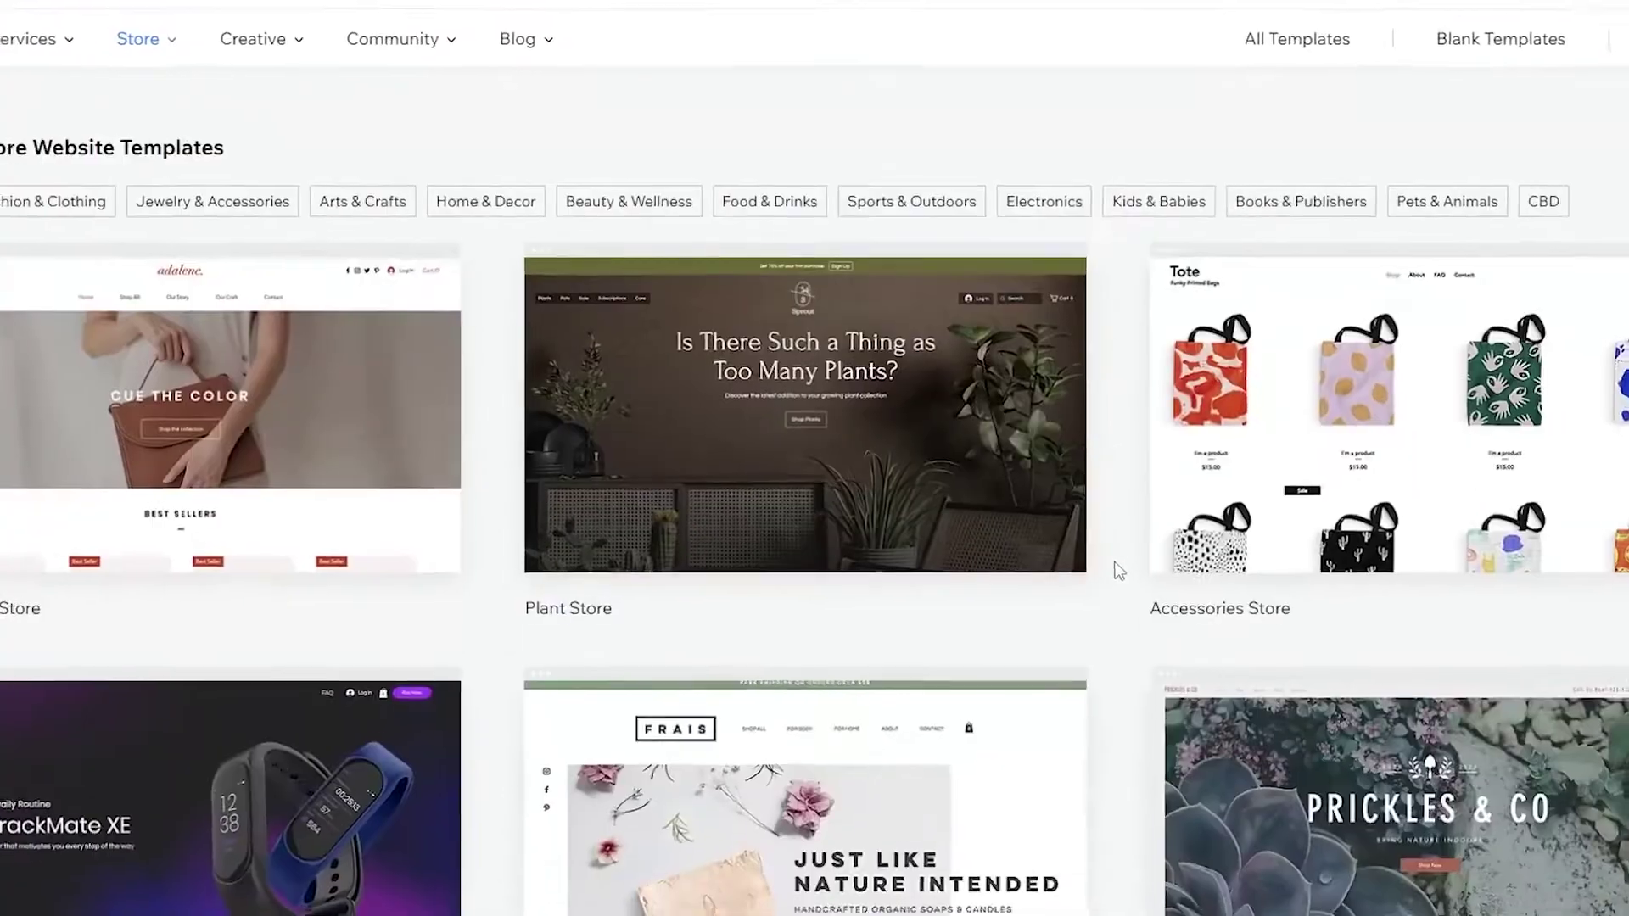
- Browse the first page of Online Store website templates to compare the available designs
{"action": "scroll", "coordinate": [1058, 519], "scroll_direction": "down", "scroll_amount": 2}
{"action": "scroll", "coordinate": [1058, 519], "scroll_direction": "down", "scroll_amount": 8}
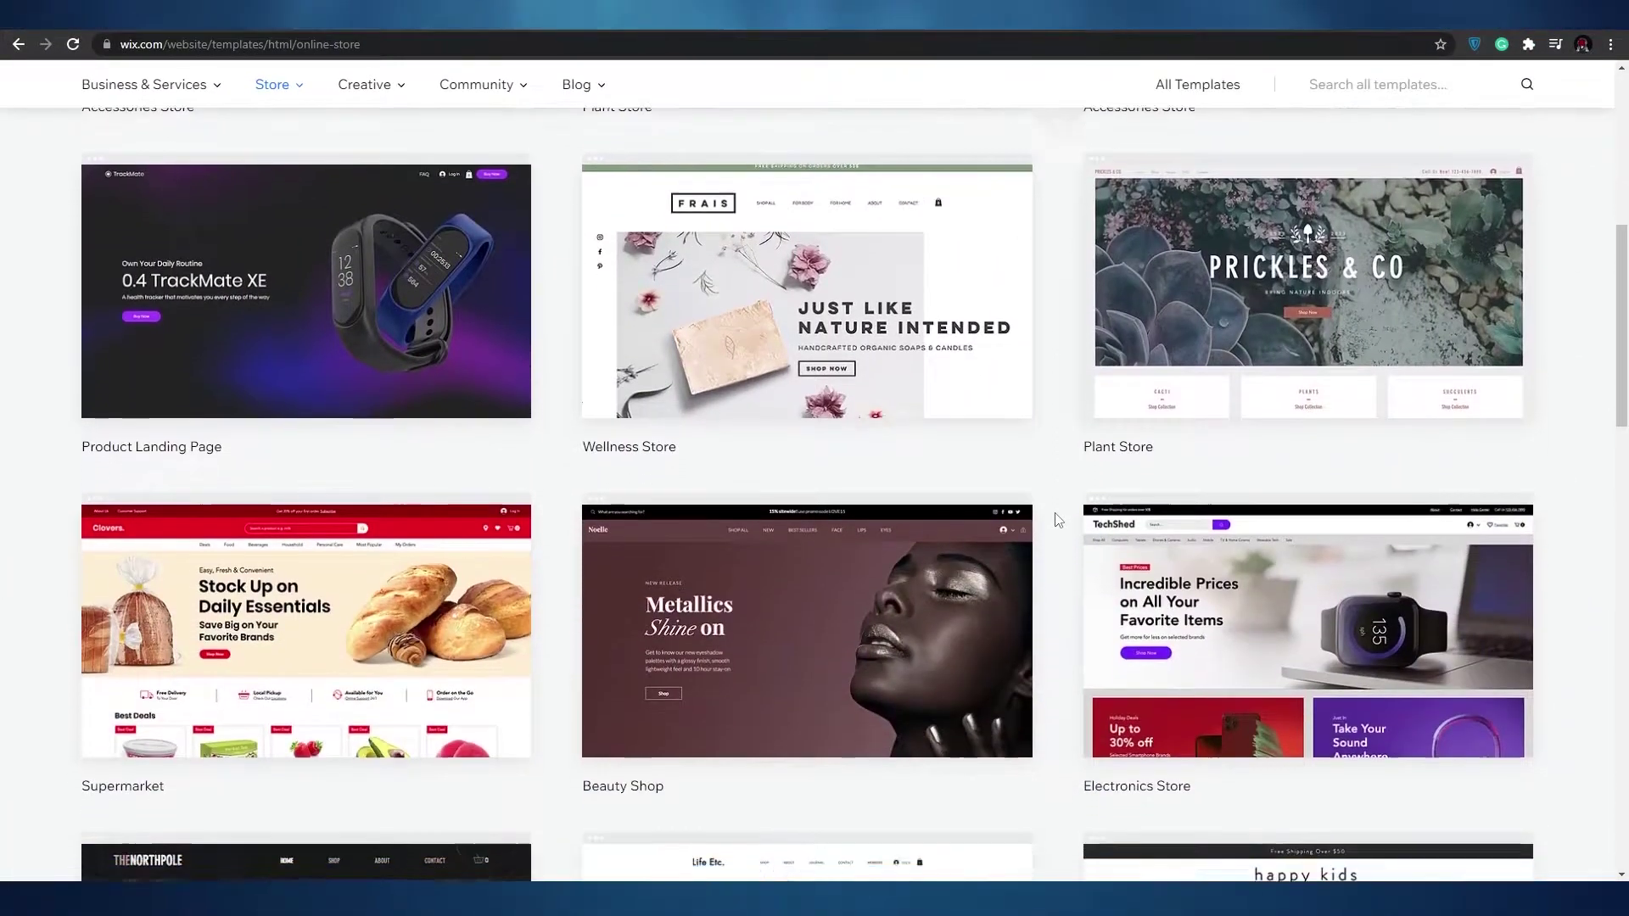
{"action": "scroll", "coordinate": [1058, 519], "scroll_direction": "down", "scroll_amount": 4}
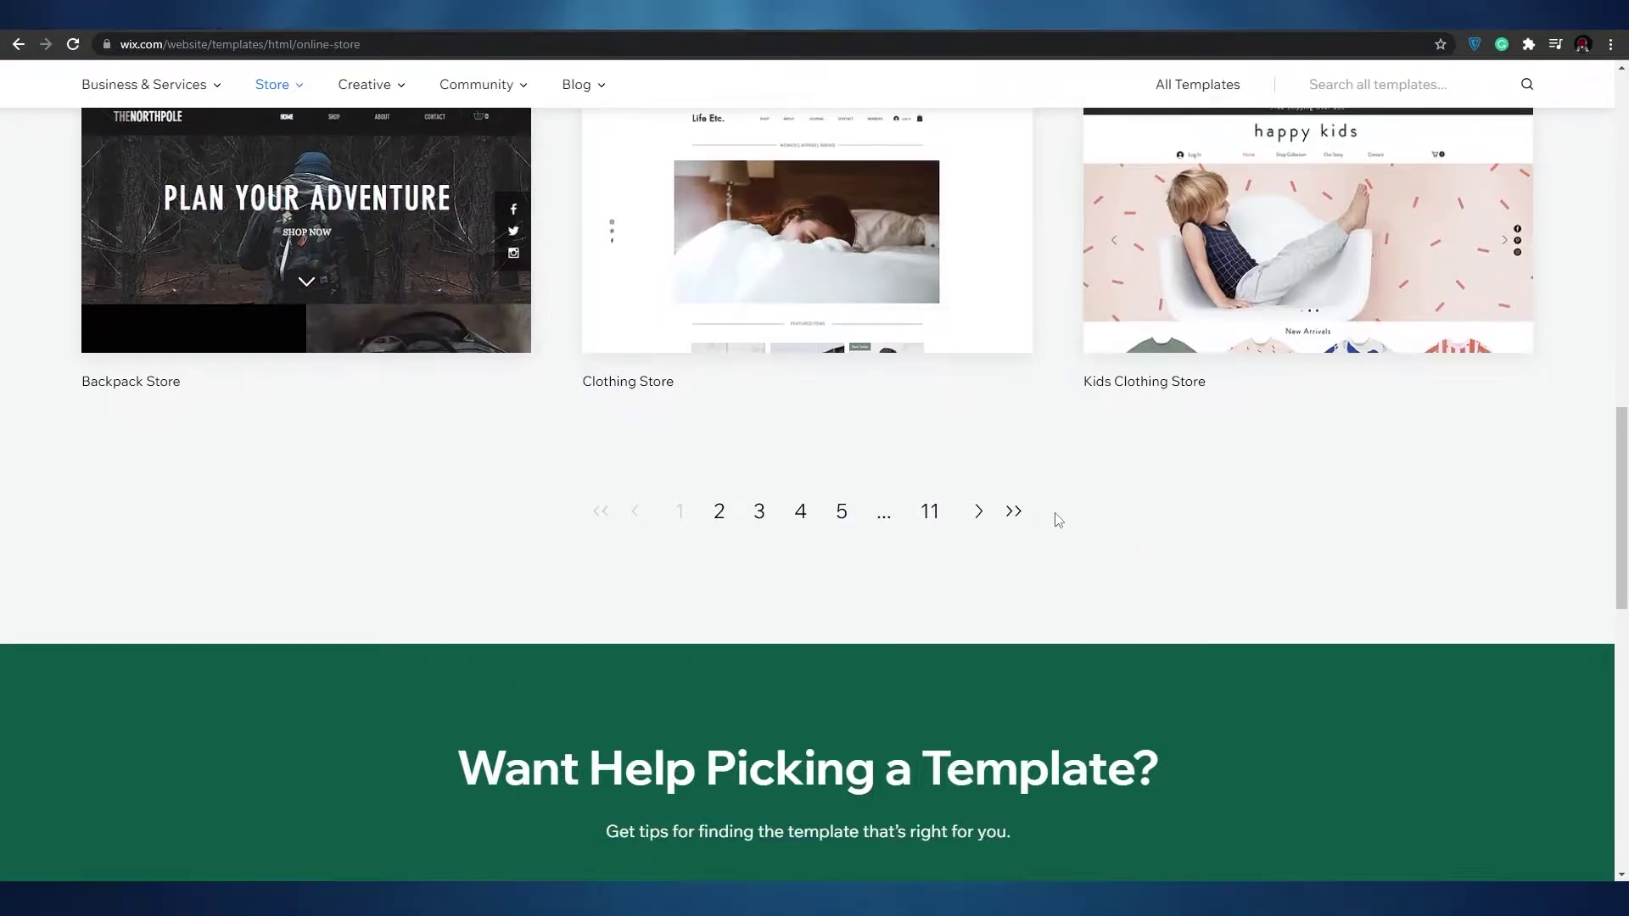
{"action": "scroll", "coordinate": [1058, 519], "scroll_direction": "up", "scroll_amount": 8}
{"action": "scroll", "coordinate": [1058, 519], "scroll_direction": "up", "scroll_amount": 8}
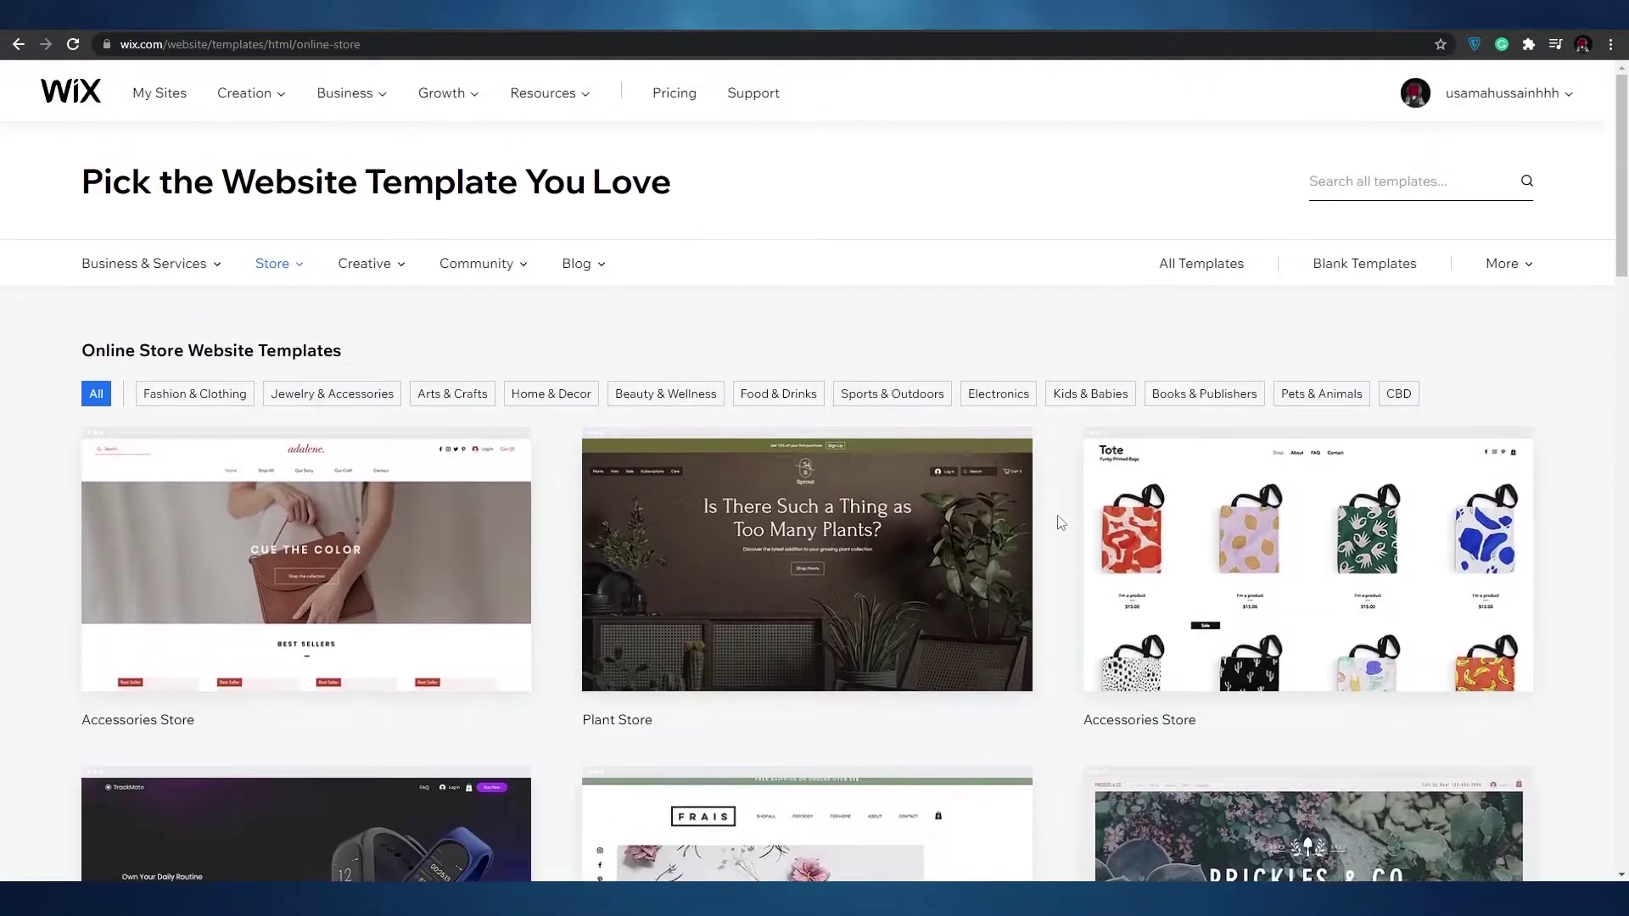
{"action": "scroll", "coordinate": [3, 567], "scroll_direction": "down", "scroll_amount": 7}
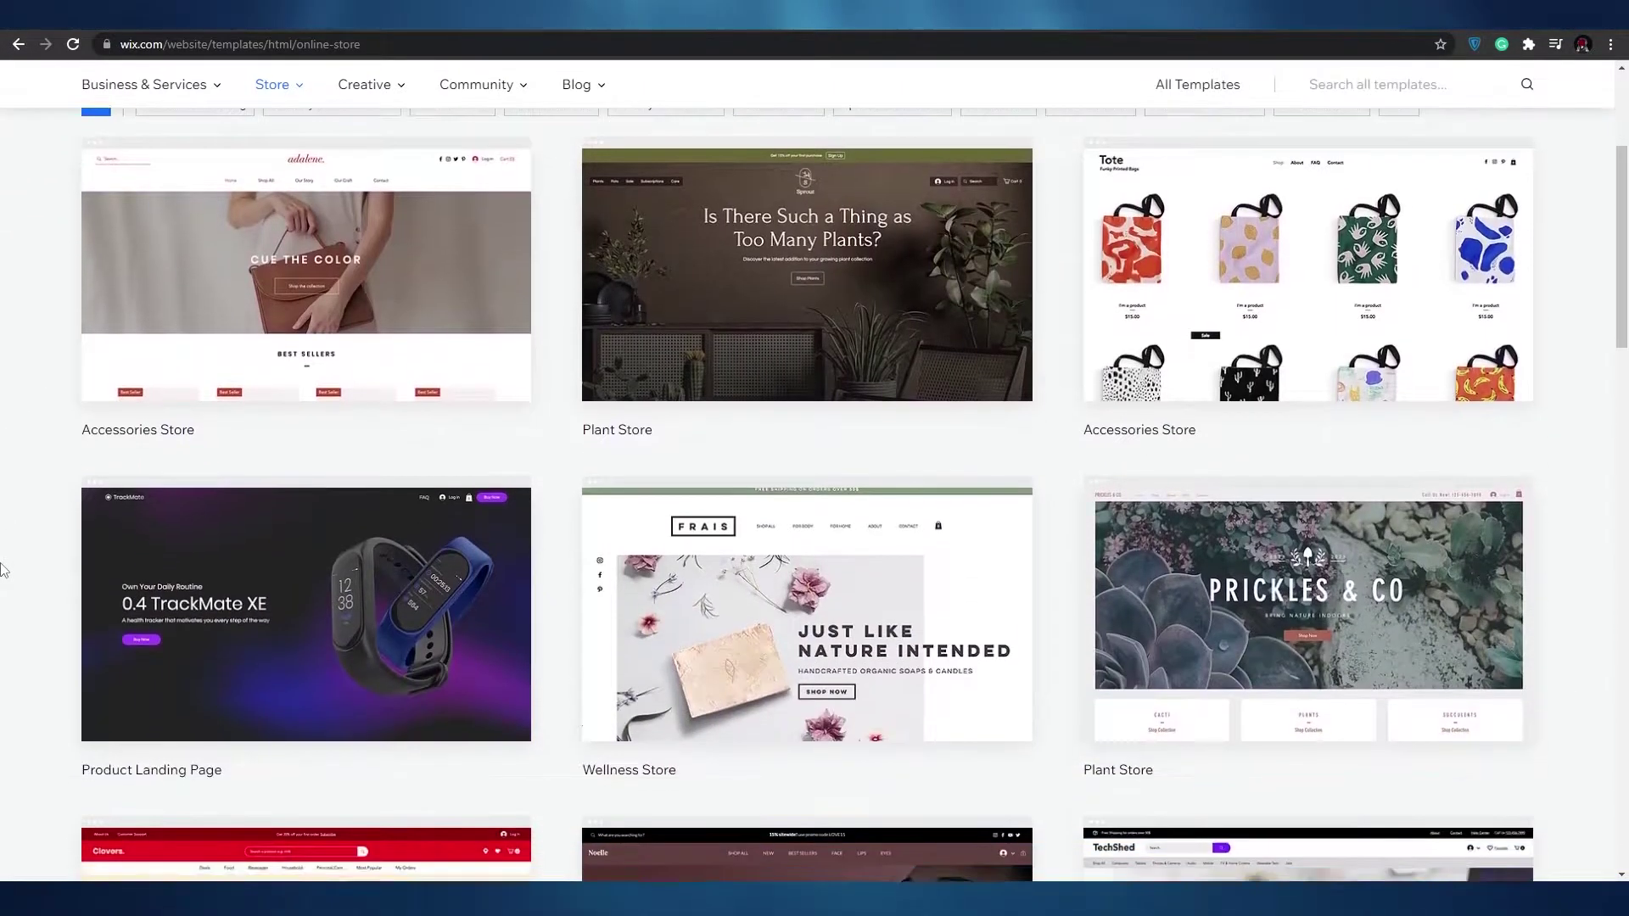
{"action": "scroll", "coordinate": [3, 567], "scroll_direction": "down", "scroll_amount": 2}
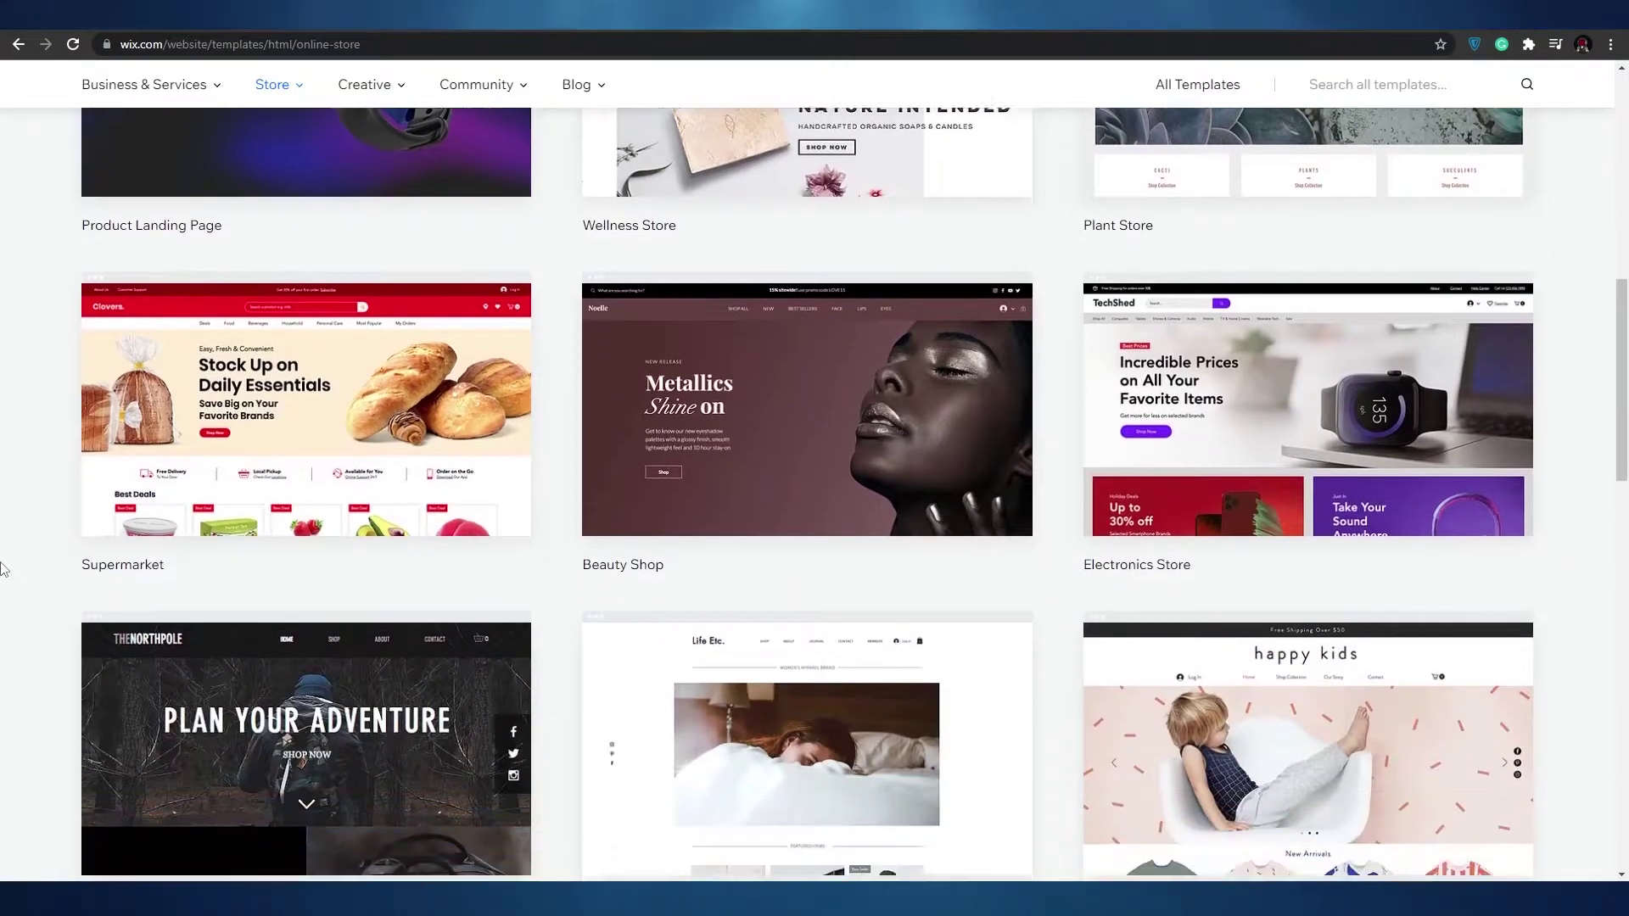
{"action": "scroll", "coordinate": [260, 550], "scroll_direction": "down", "scroll_amount": 4}
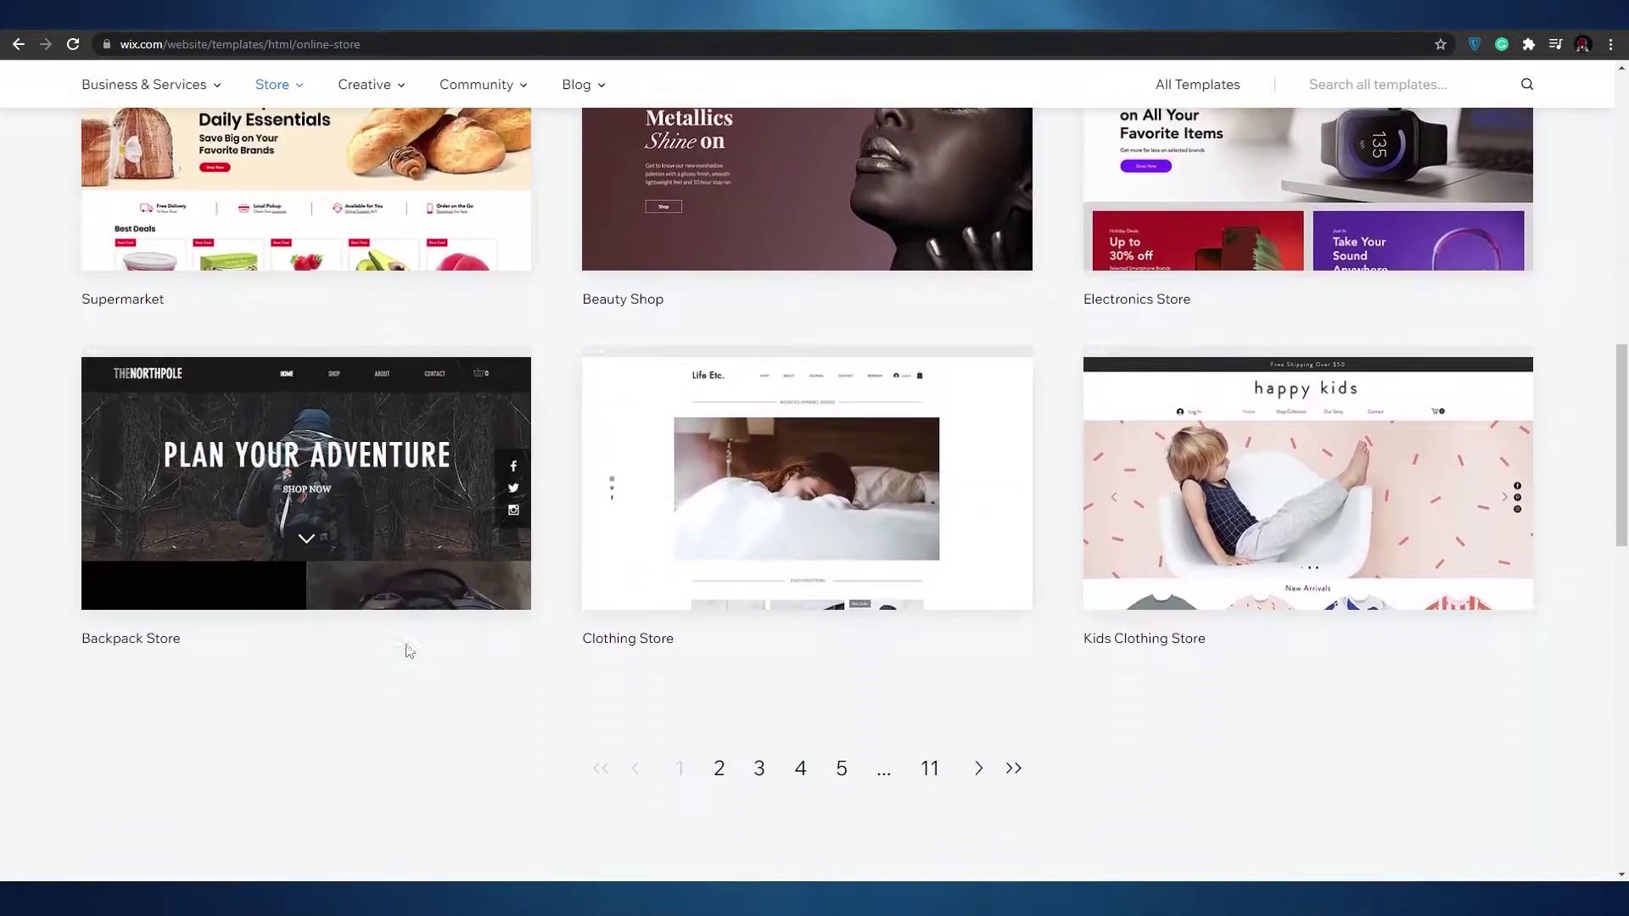
{"action": "scroll", "coordinate": [1185, 822], "scroll_direction": "up", "scroll_amount": 5}
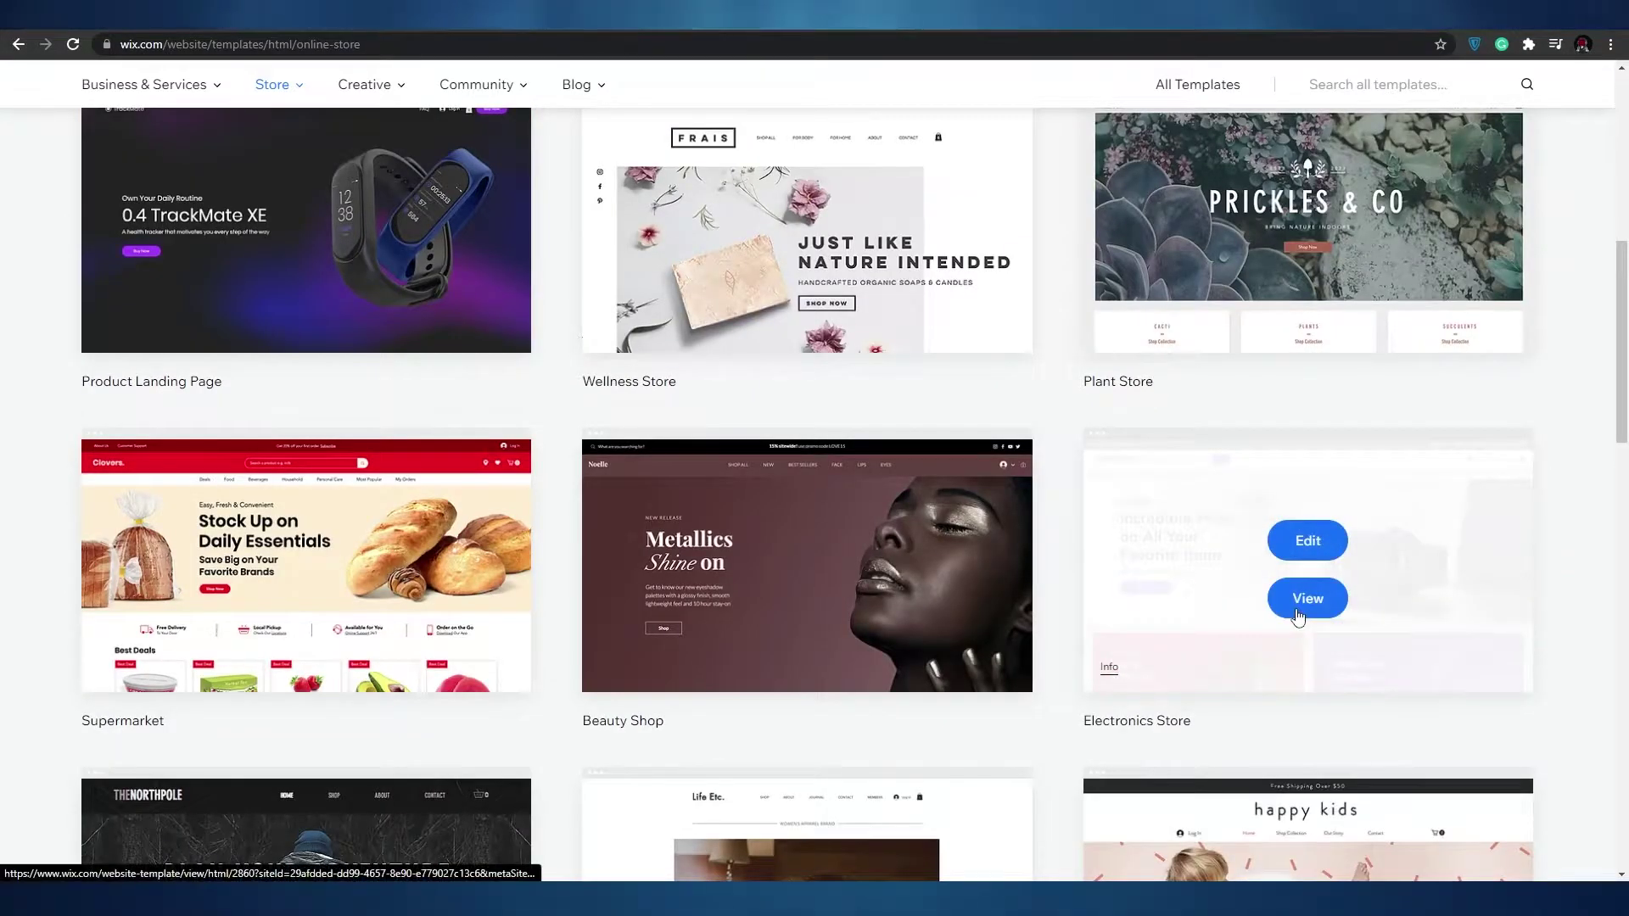
{"action": "scroll", "coordinate": [931, 738], "scroll_direction": "up", "scroll_amount": 2}
{"action": "scroll", "coordinate": [931, 738], "scroll_direction": "up", "scroll_amount": 5}
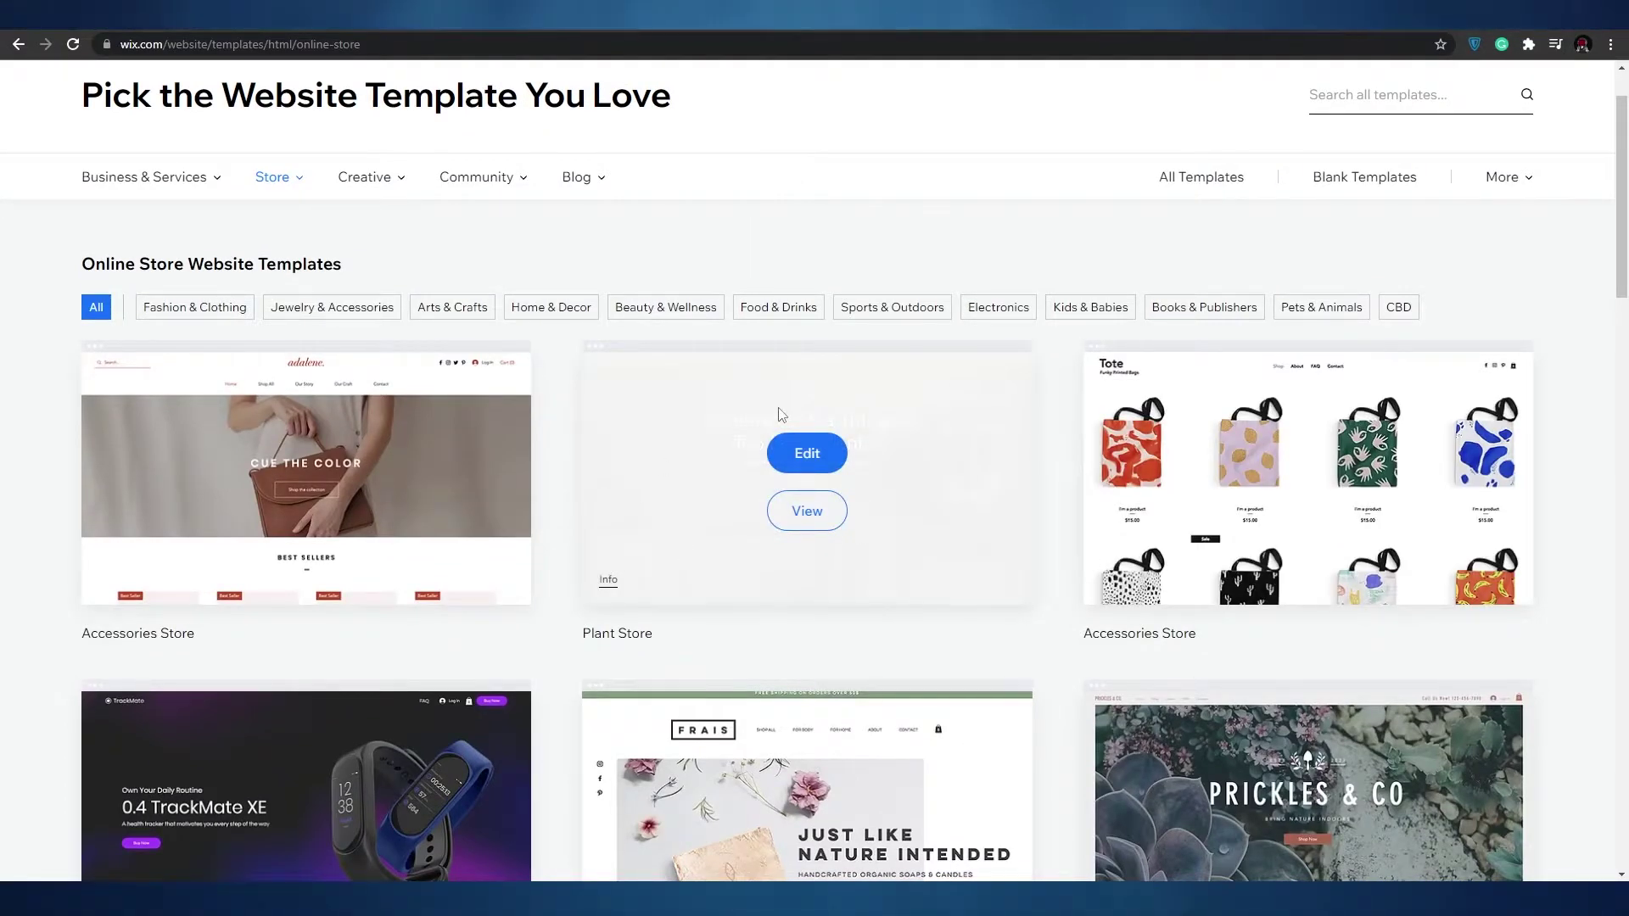
{"action": "scroll", "coordinate": [738, 400], "scroll_direction": "down", "scroll_amount": 8}
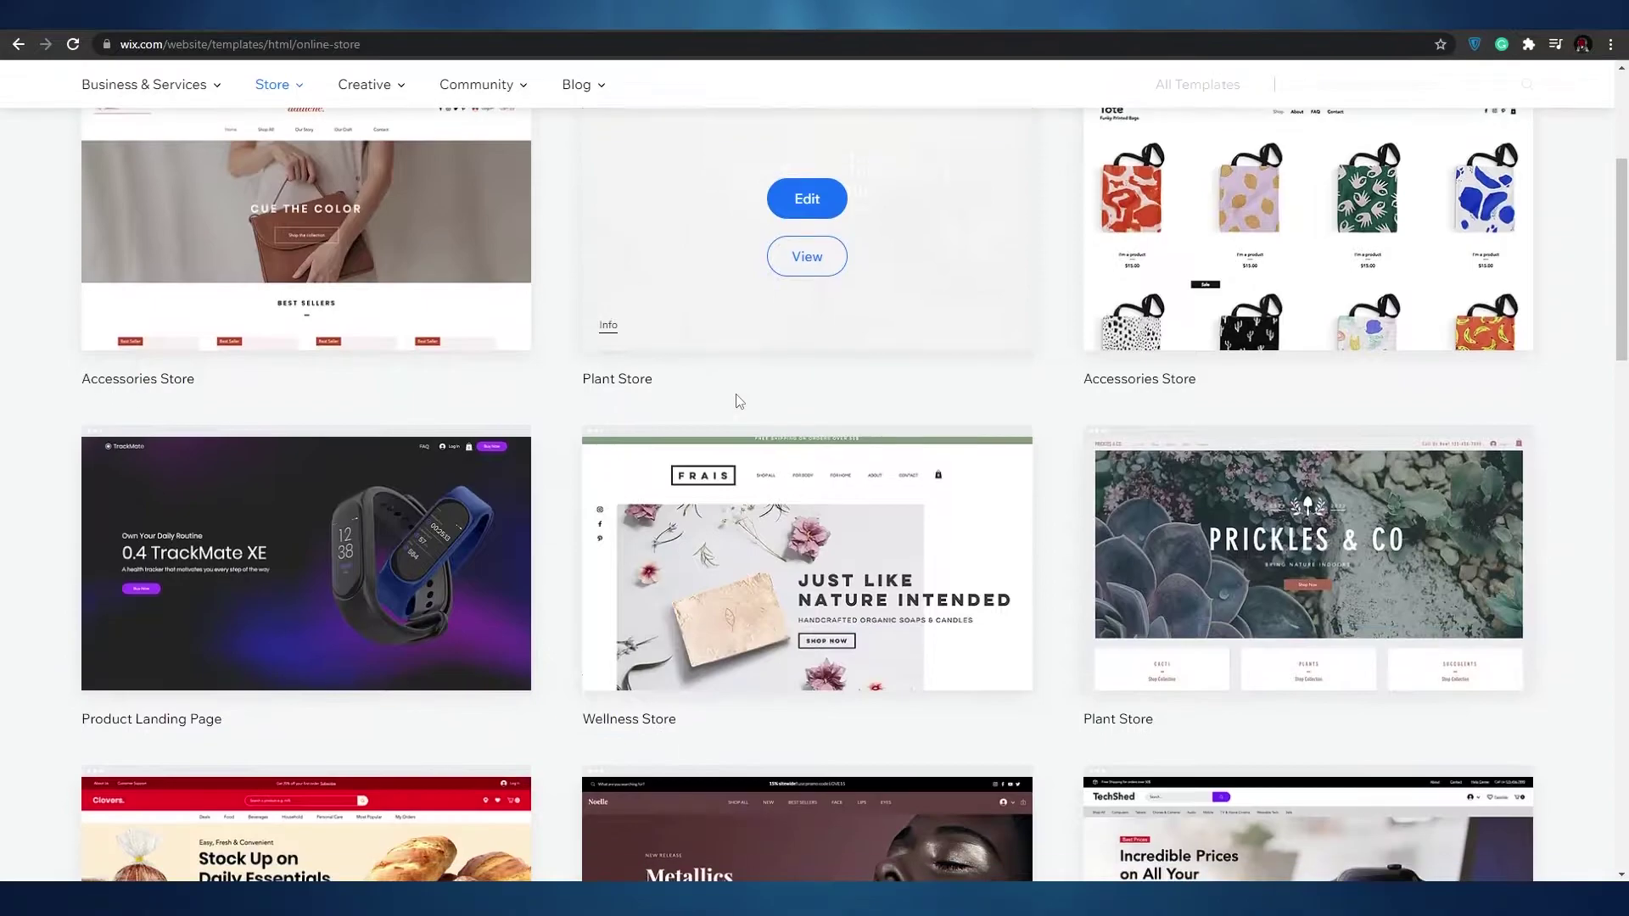
{"action": "scroll", "coordinate": [736, 401], "scroll_direction": "down", "scroll_amount": 5}
{"action": "scroll", "coordinate": [735, 401], "scroll_direction": "up", "scroll_amount": 12}
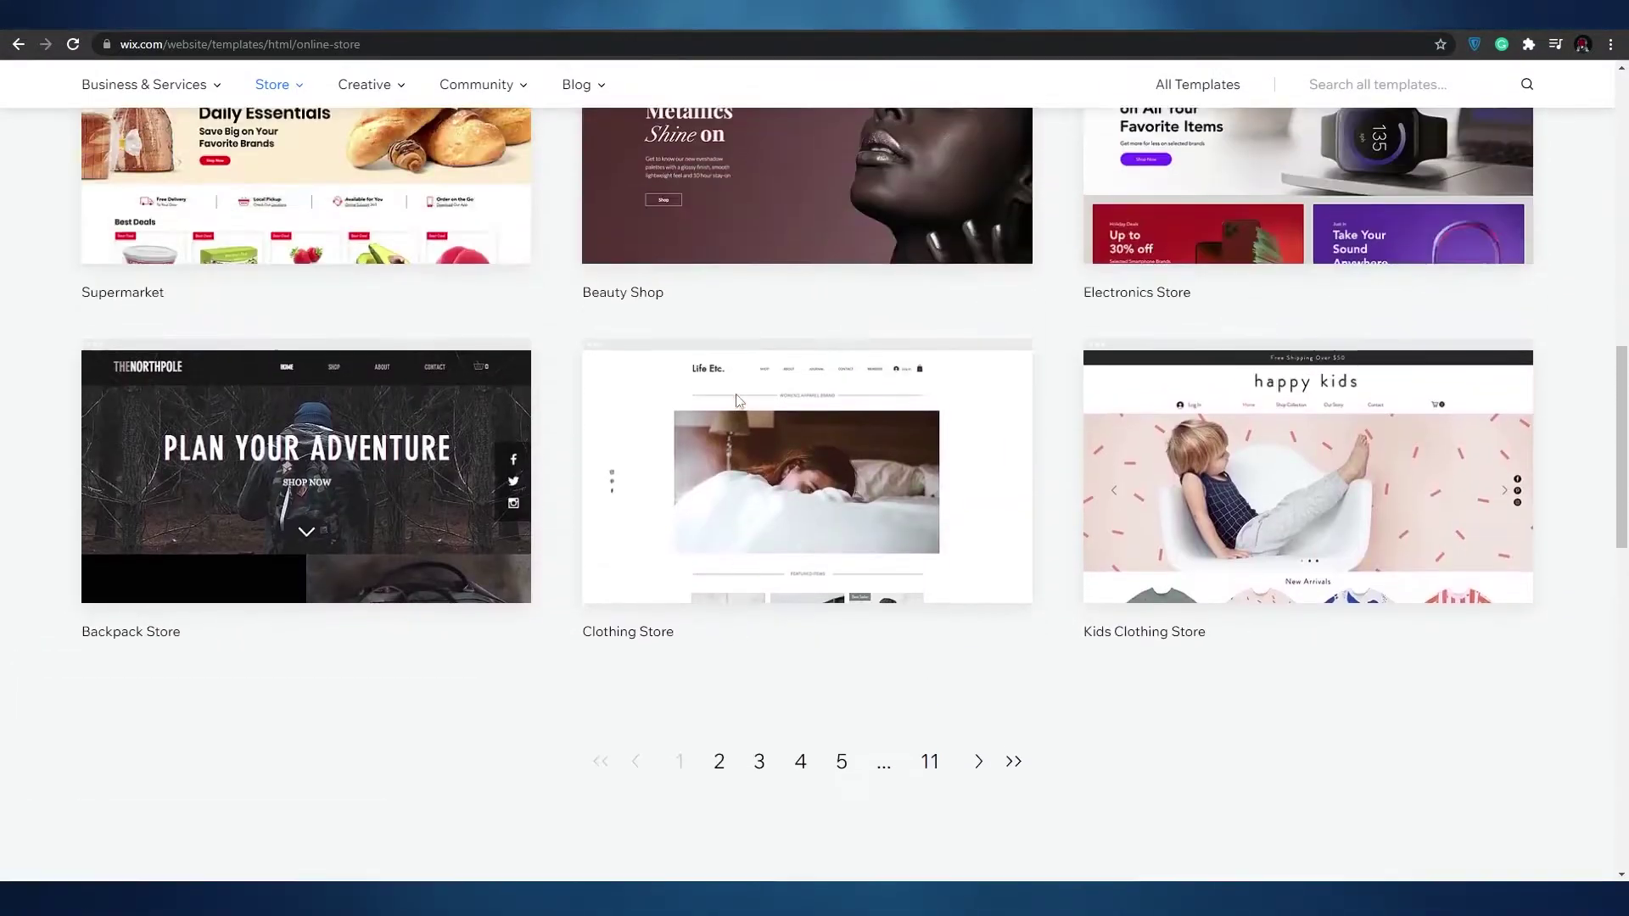
{"action": "scroll", "coordinate": [736, 399], "scroll_direction": "up", "scroll_amount": 1}
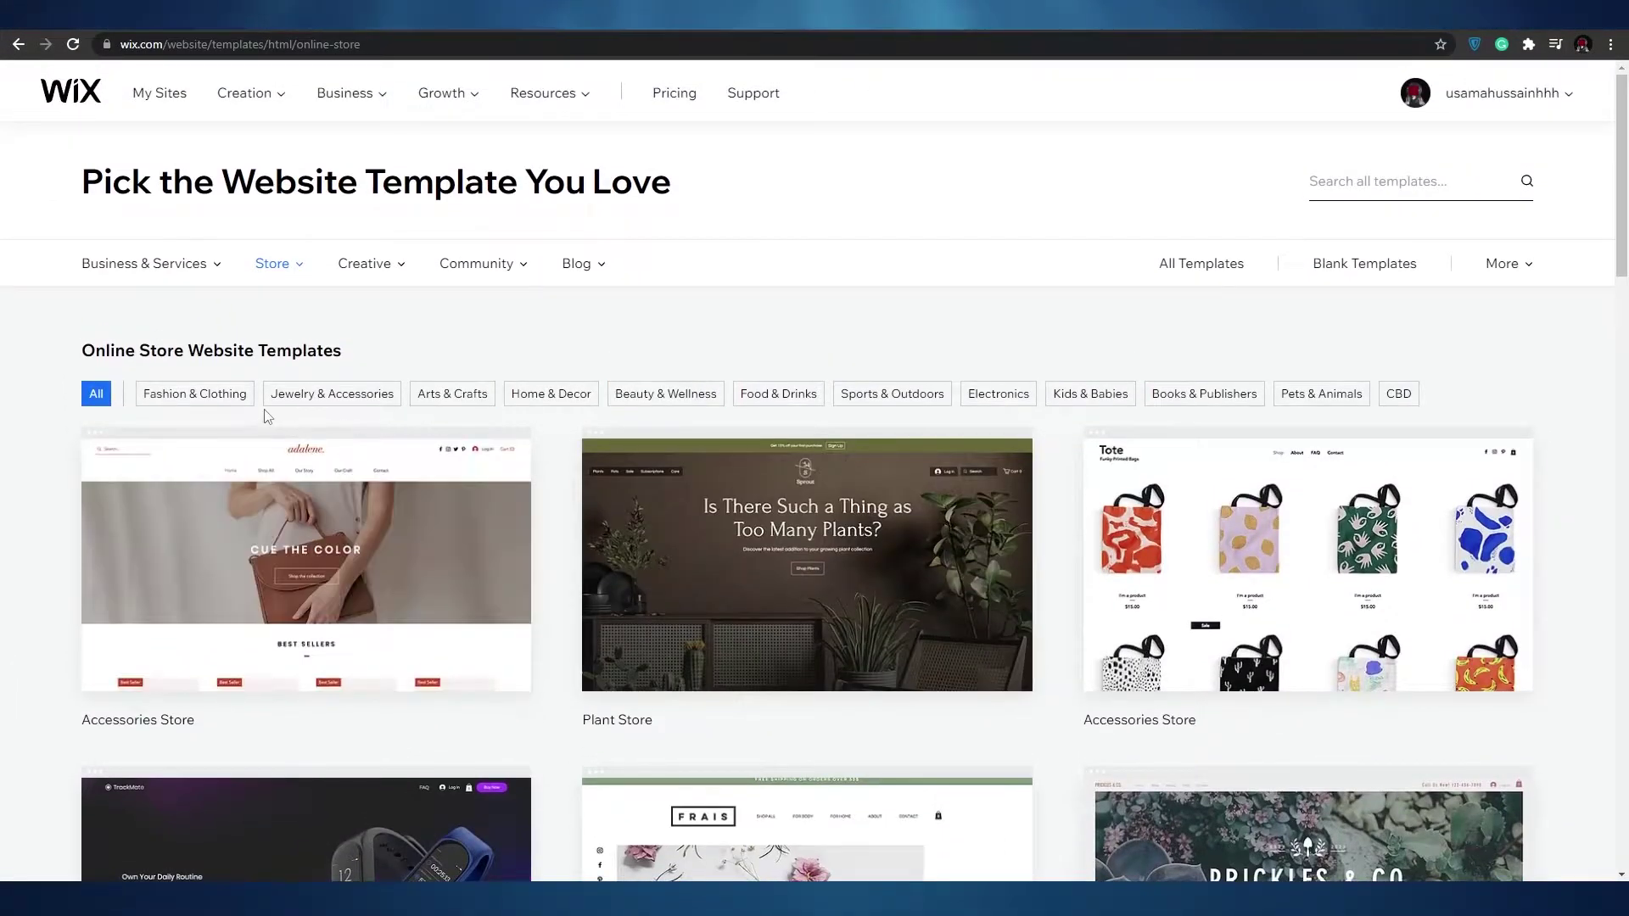
- Preview the Product Landing Page template and open its full demo
{"action": "scroll", "coordinate": [336, 431], "scroll_direction": "down", "scroll_amount": 2}
{"action": "scroll", "coordinate": [337, 431], "scroll_direction": "down", "scroll_amount": 2}
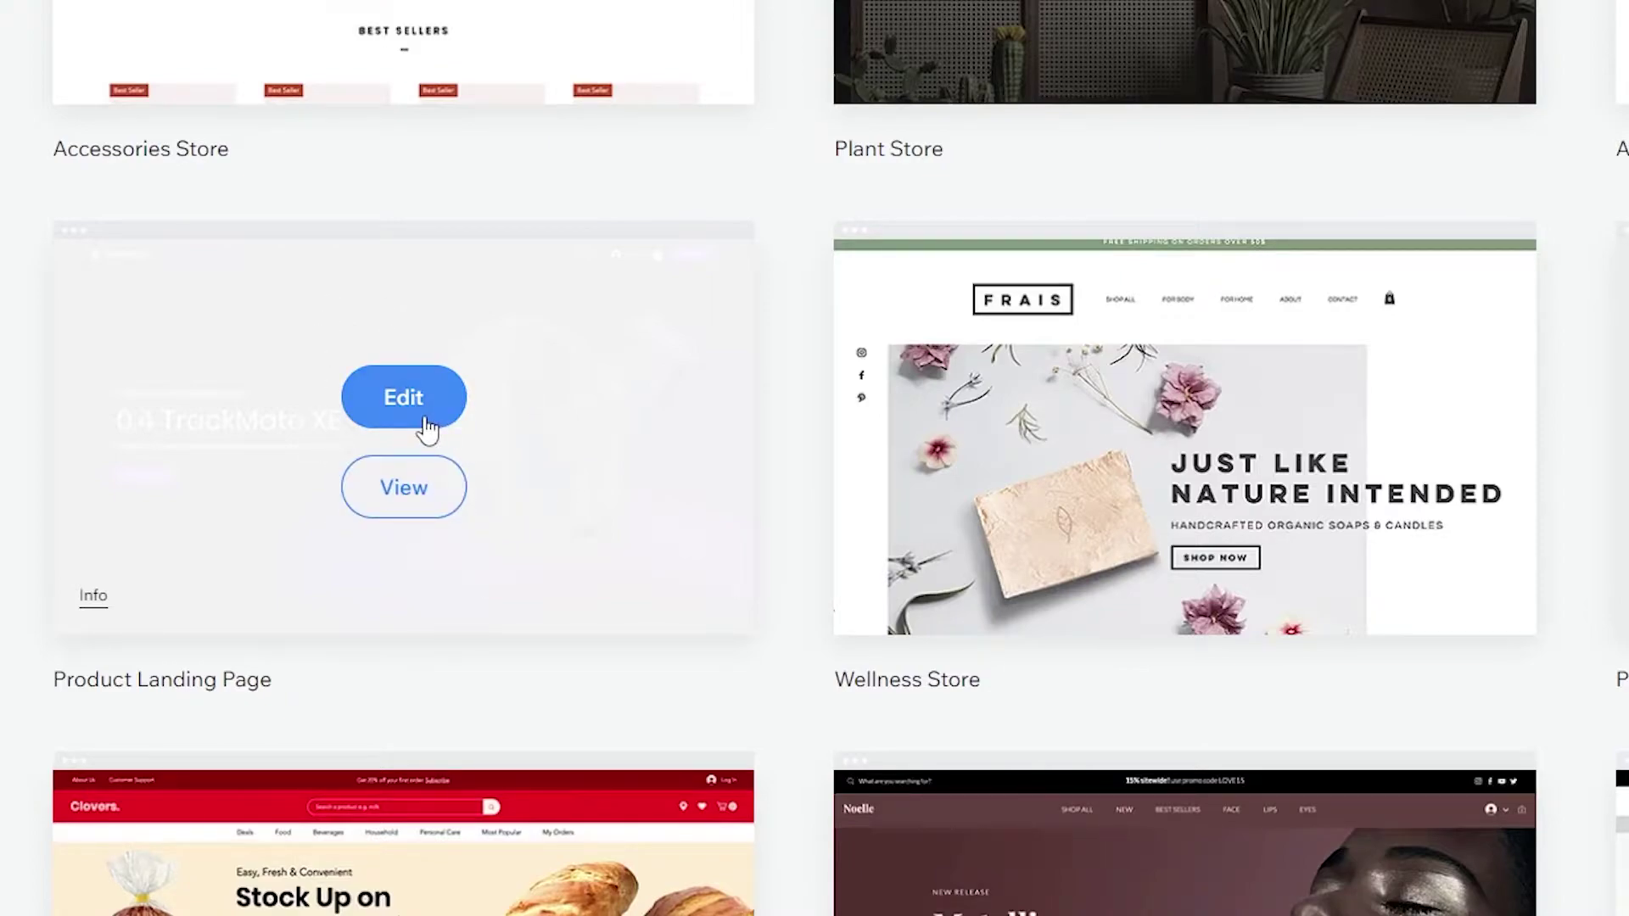
{"action": "left_click", "coordinate": [410, 507]}
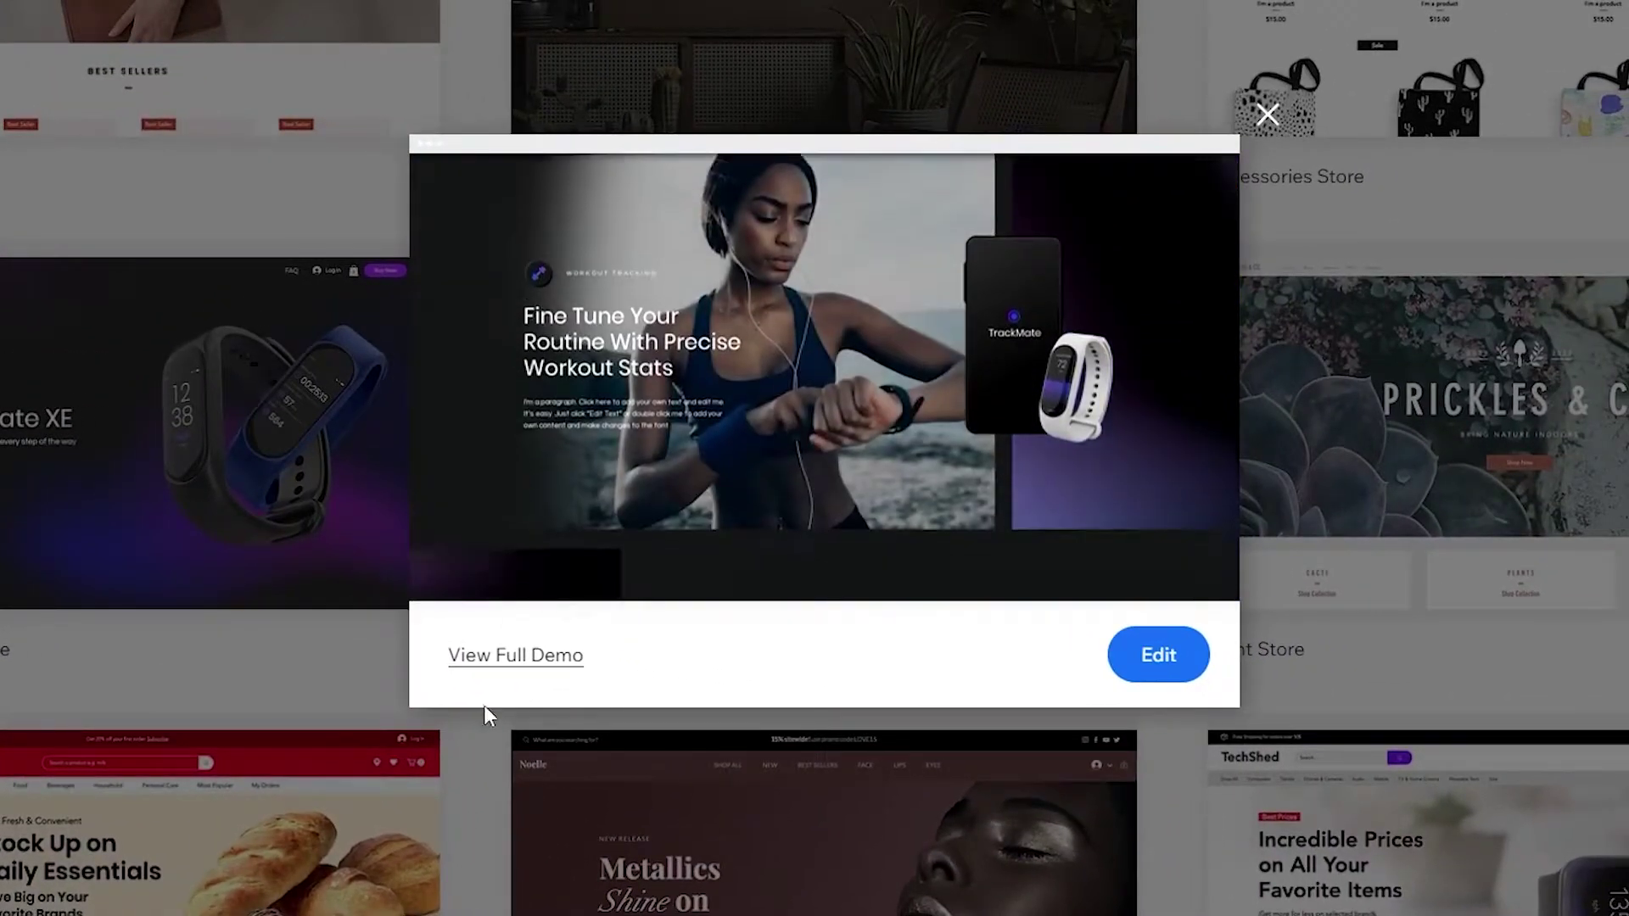
{"action": "left_click", "coordinate": [537, 655]}
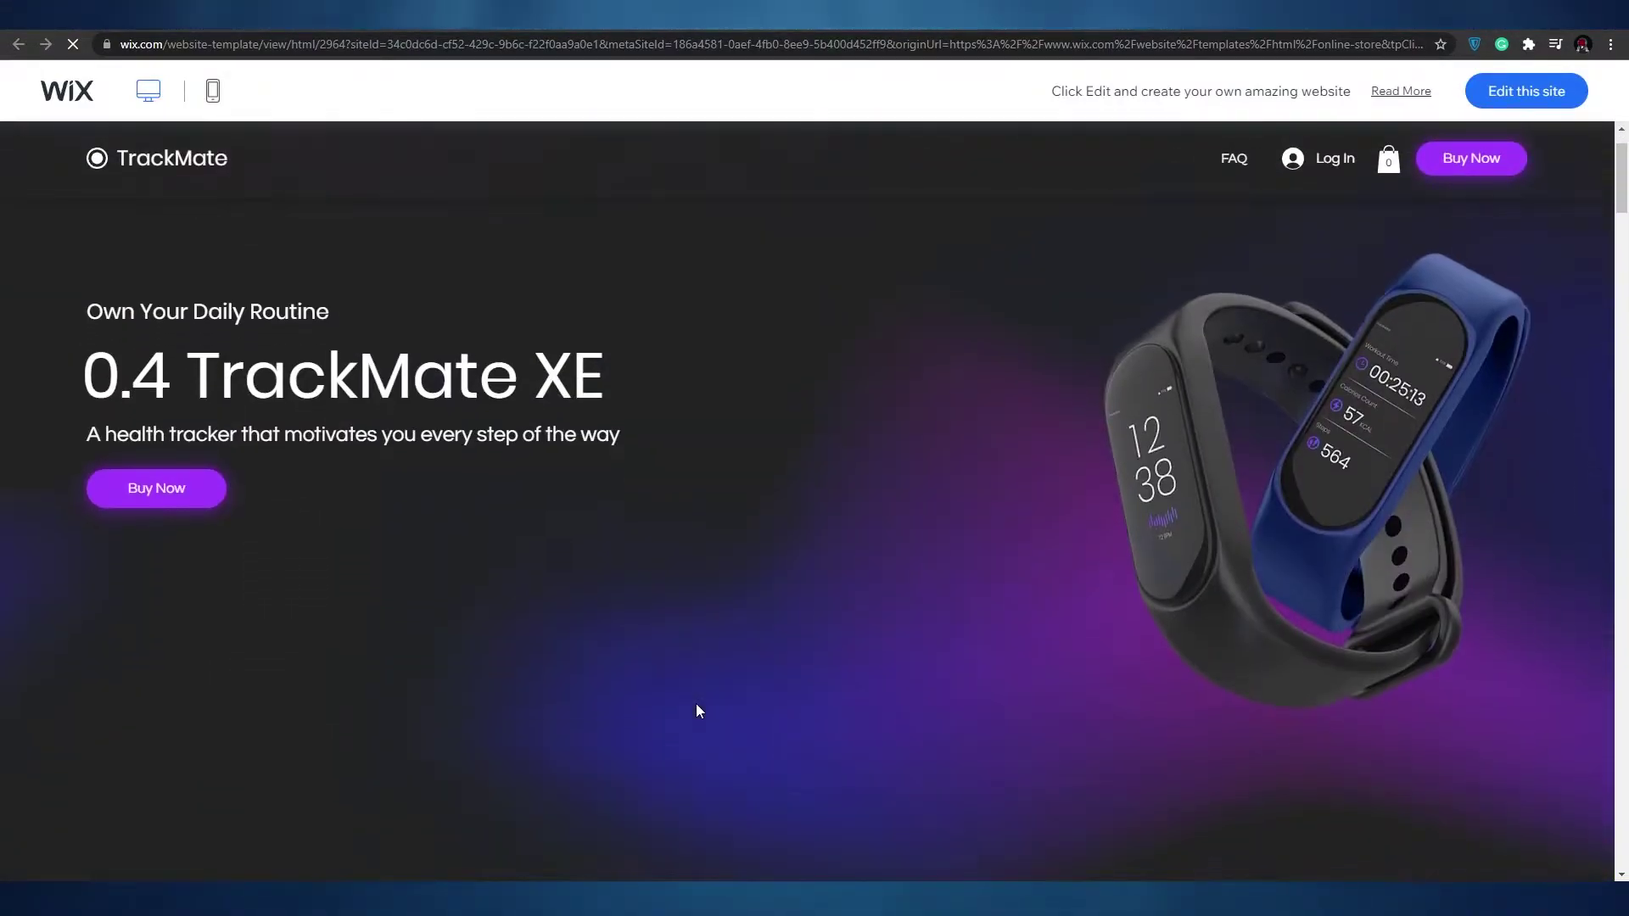
- Review the sections of the TrackMate demo page and open the template for editing
{"action": "scroll", "coordinate": [697, 705], "scroll_direction": "down", "scroll_amount": 20}
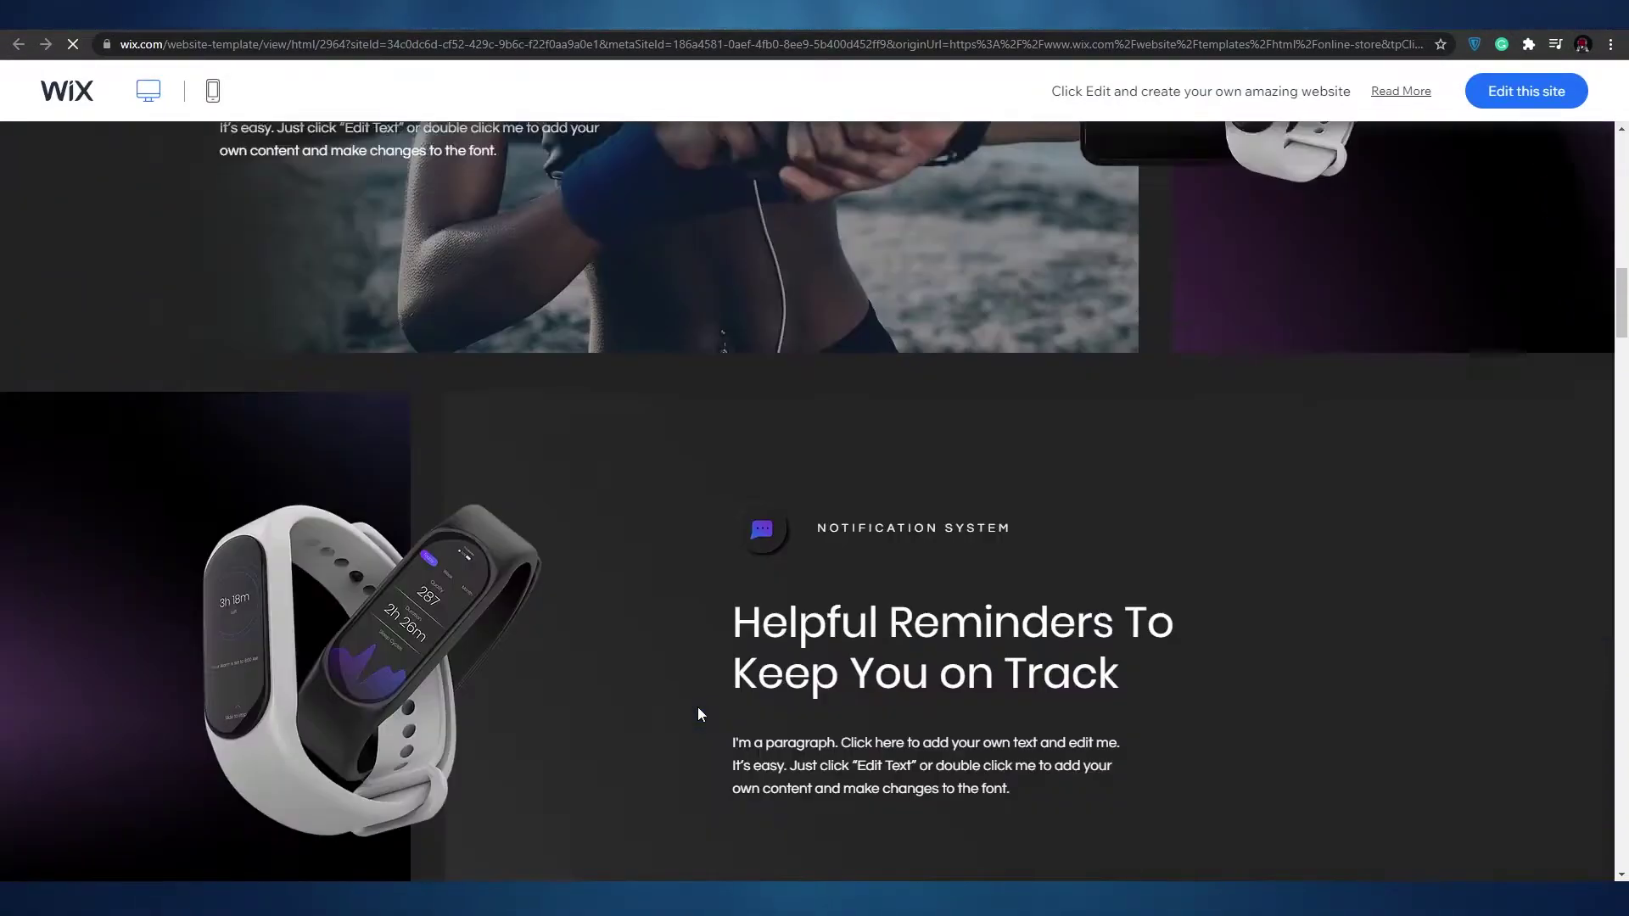
{"action": "scroll", "coordinate": [699, 713], "scroll_direction": "down", "scroll_amount": 20}
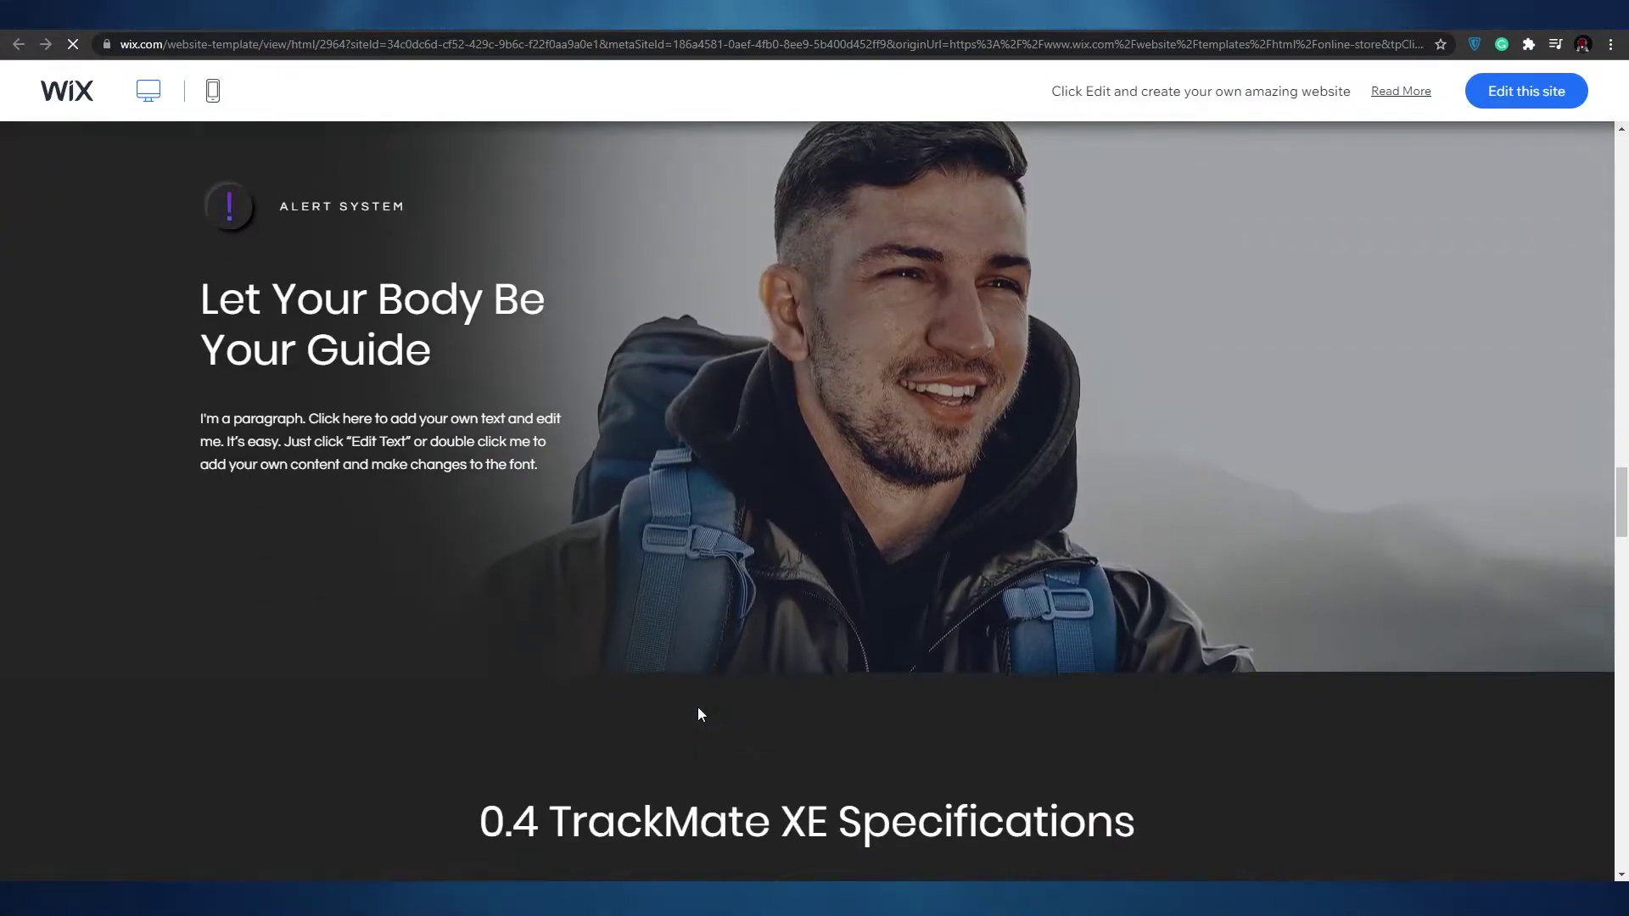
{"action": "scroll", "coordinate": [698, 711], "scroll_direction": "down", "scroll_amount": 15}
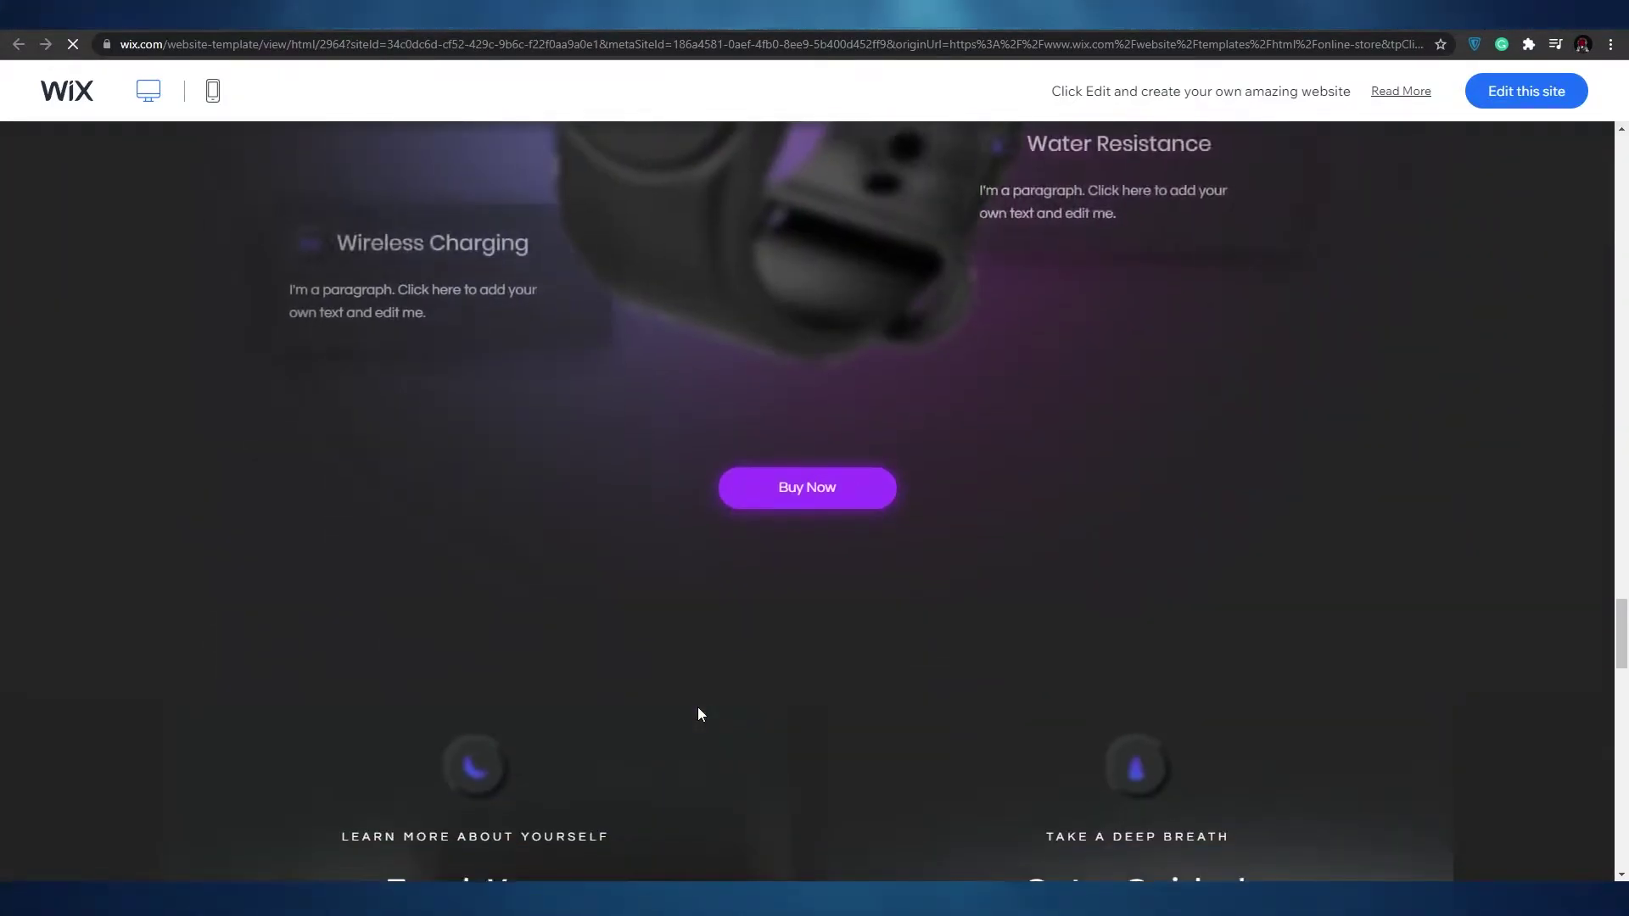
{"action": "scroll", "coordinate": [697, 706], "scroll_direction": "down", "scroll_amount": 15}
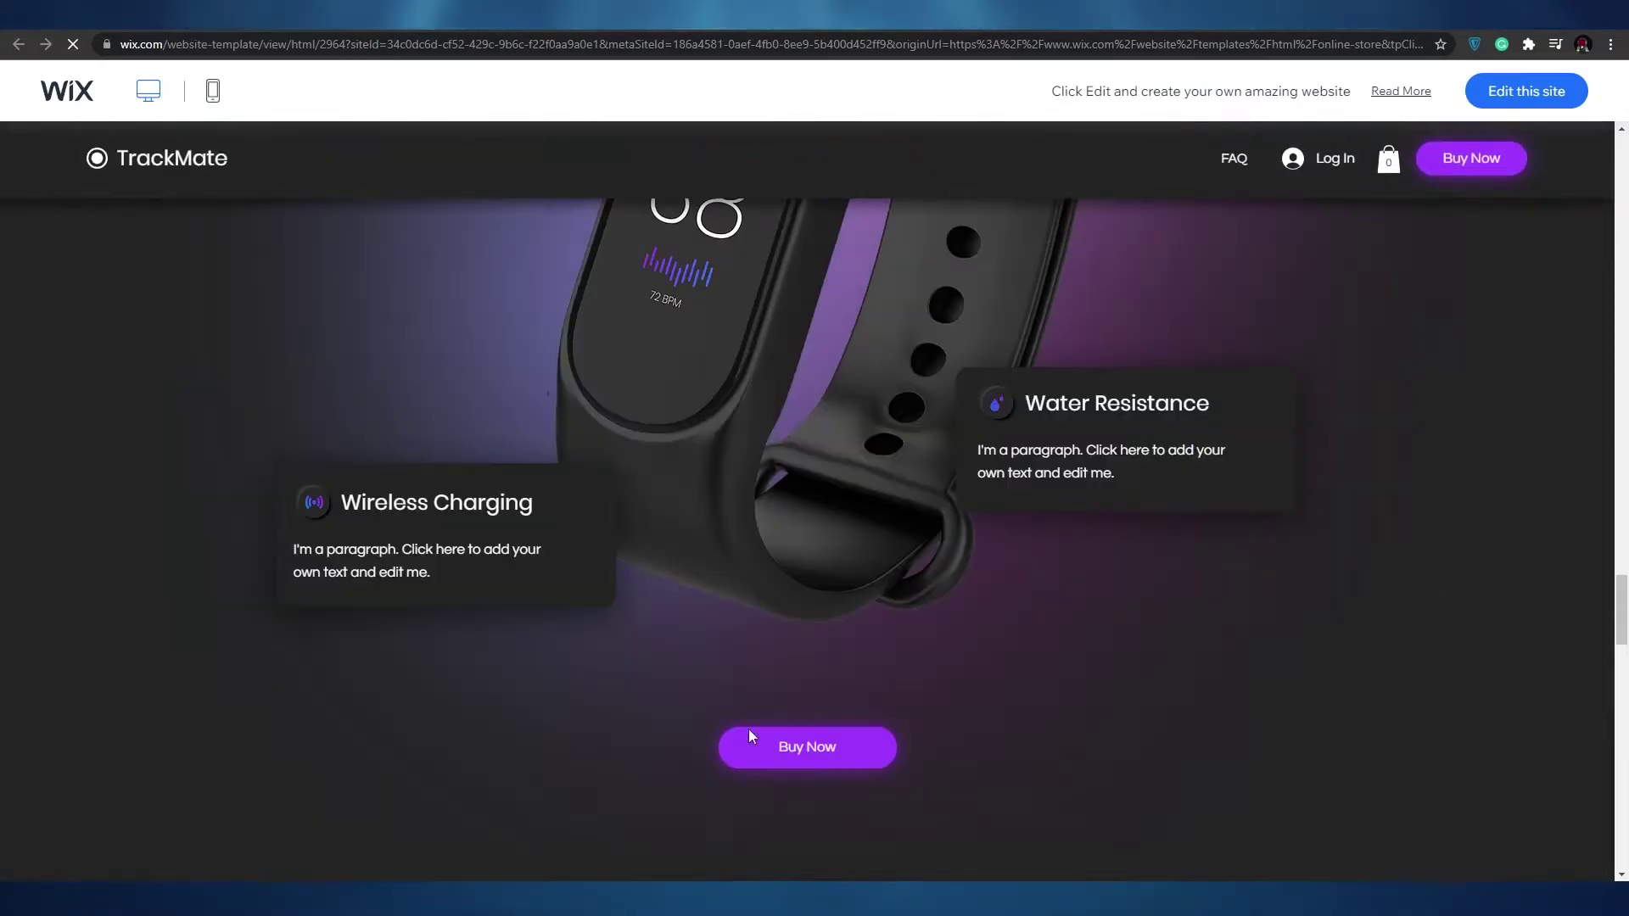
{"action": "scroll", "coordinate": [748, 730], "scroll_direction": "up", "scroll_amount": 5}
{"action": "scroll", "coordinate": [750, 737], "scroll_direction": "up", "scroll_amount": 5}
{"action": "scroll", "coordinate": [750, 736], "scroll_direction": "up", "scroll_amount": 10}
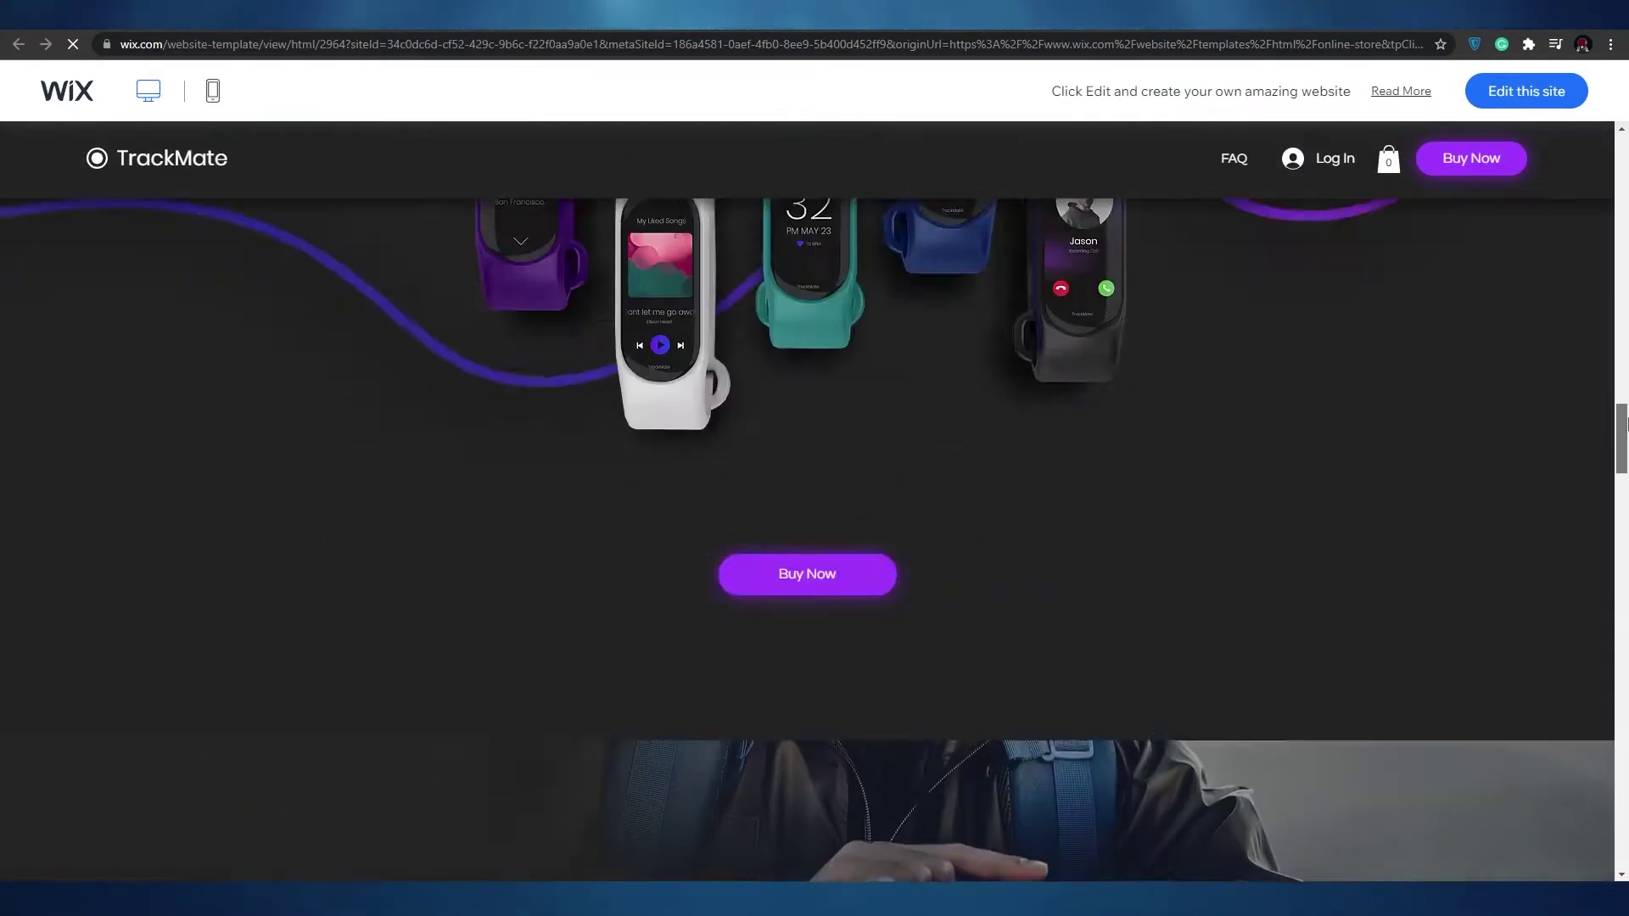
{"action": "scroll", "coordinate": [814, 509], "scroll_direction": "up", "scroll_amount": 3}
{"action": "left_click", "coordinate": [1521, 89]}
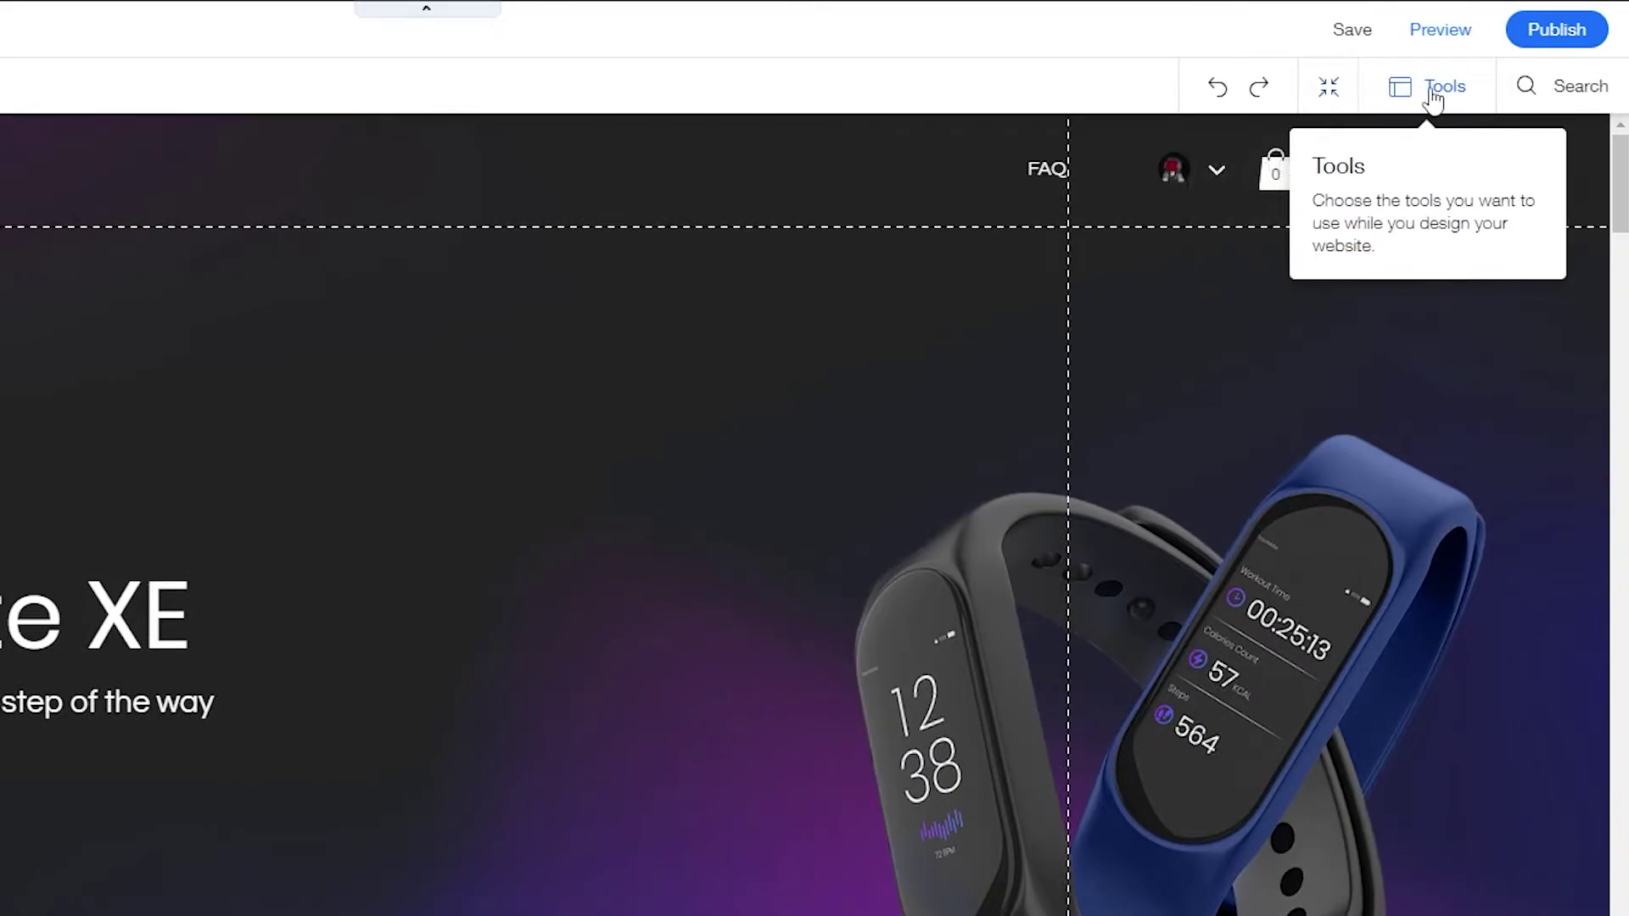
- Examine the editor's optional design tools and look over the template's home page
{"action": "left_click", "coordinate": [1433, 96]}
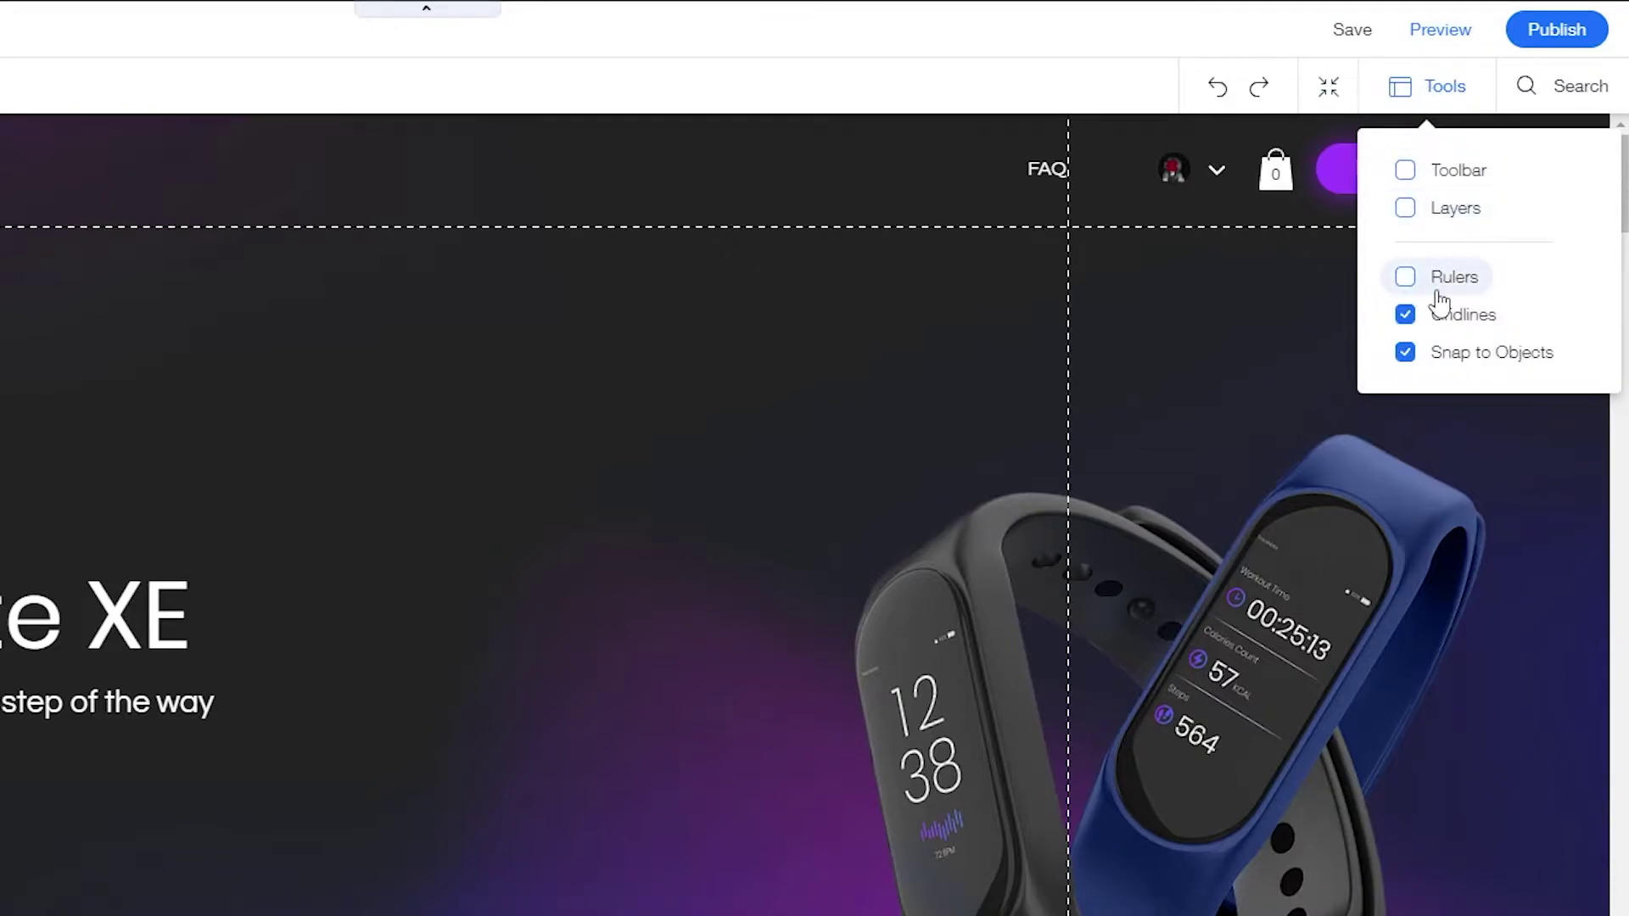
{"action": "left_click", "coordinate": [1425, 100]}
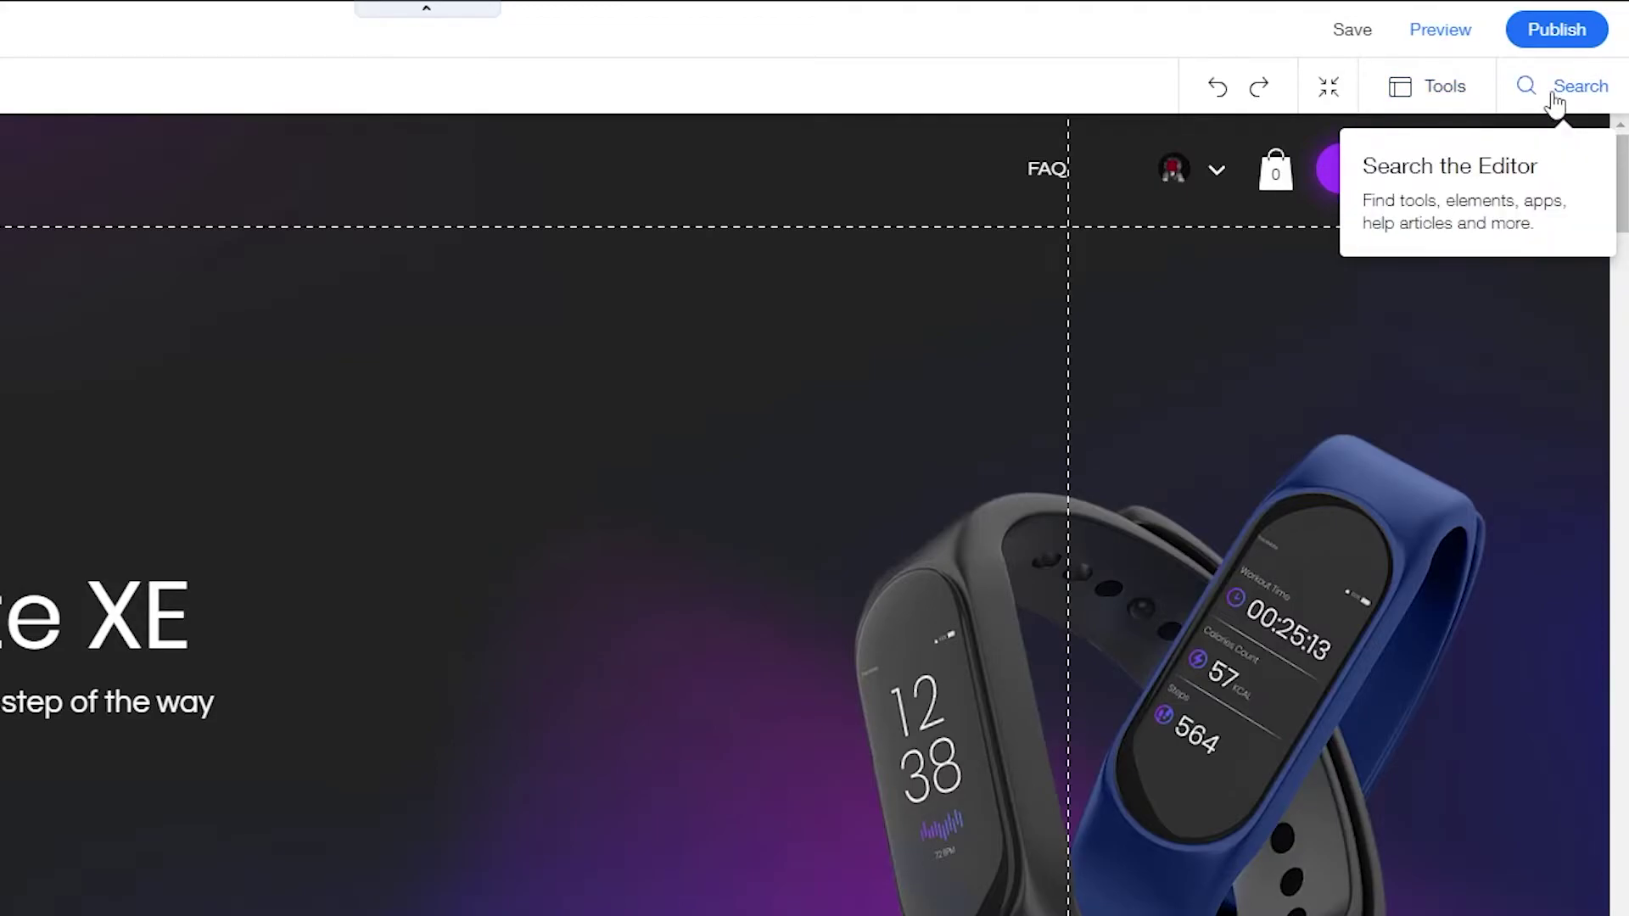
{"action": "scroll", "coordinate": [213, 645], "scroll_direction": "down", "scroll_amount": 10}
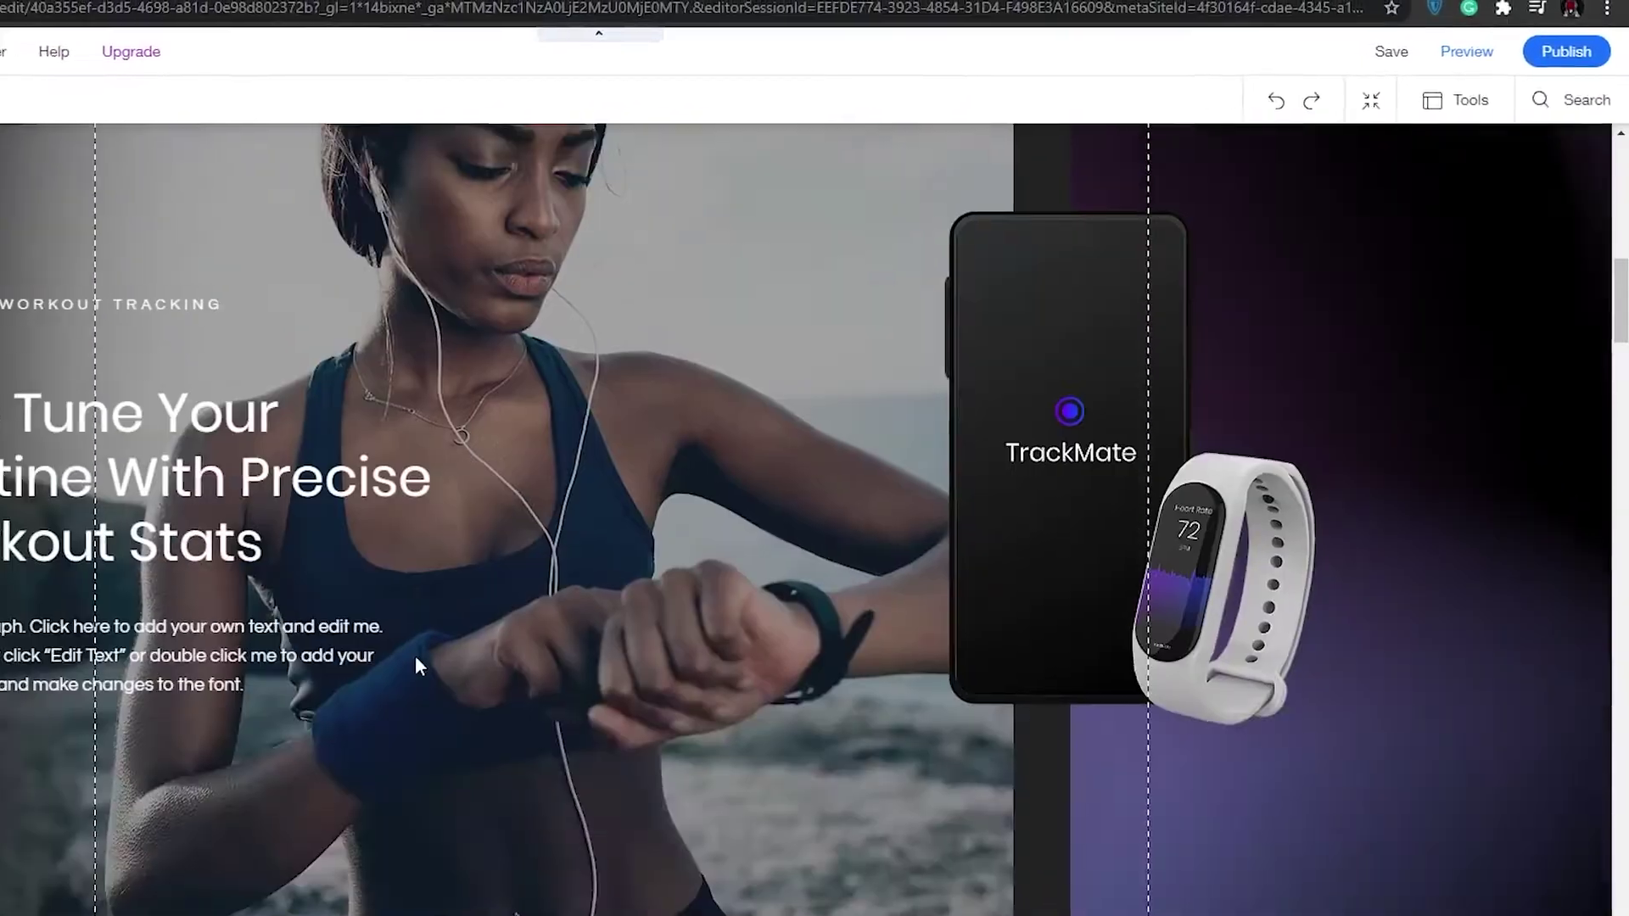
{"action": "scroll", "coordinate": [421, 663], "scroll_direction": "up", "scroll_amount": 10}
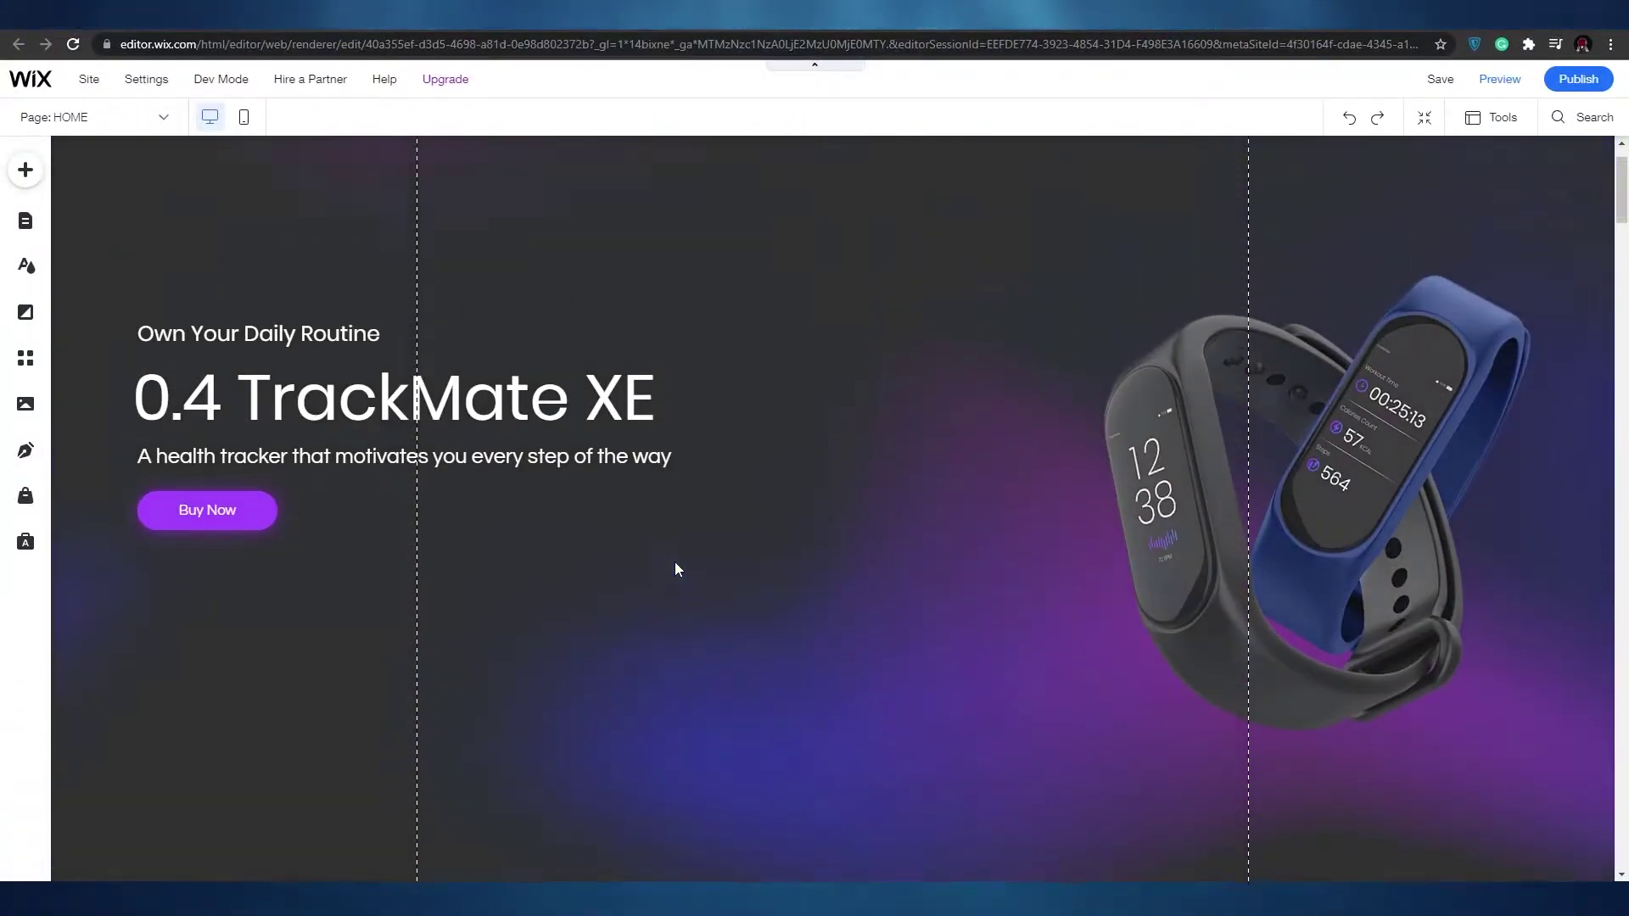
{"action": "scroll", "coordinate": [675, 562], "scroll_direction": "up", "scroll_amount": 1}
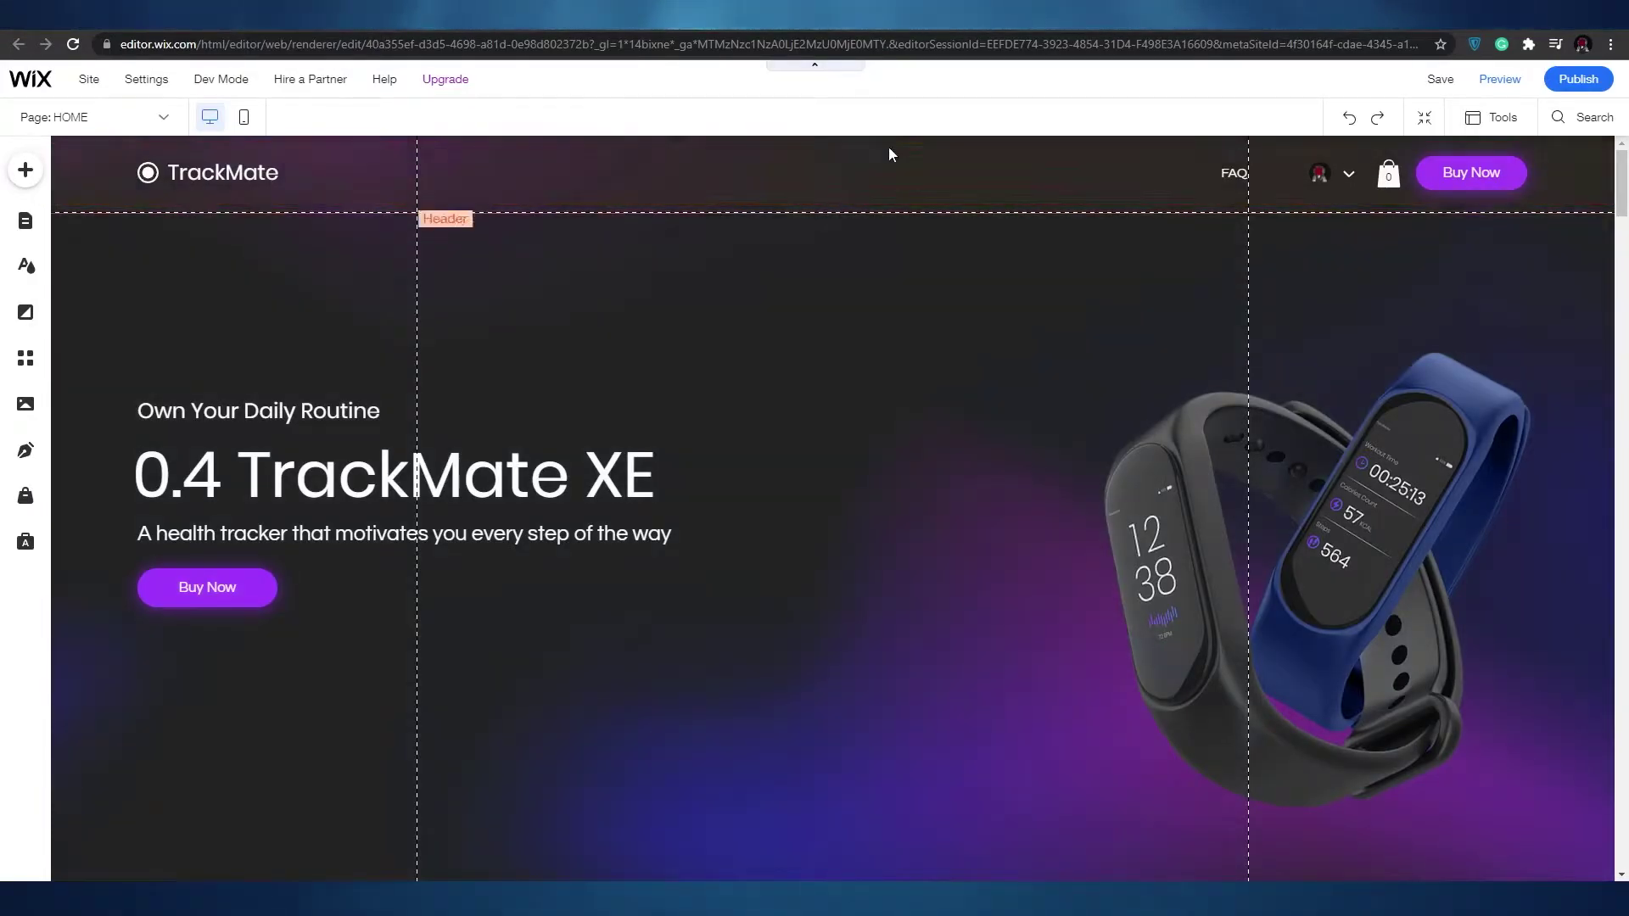
- Select the header strip on the home page and reduce its height slightly
{"action": "left_click", "coordinate": [626, 183]}
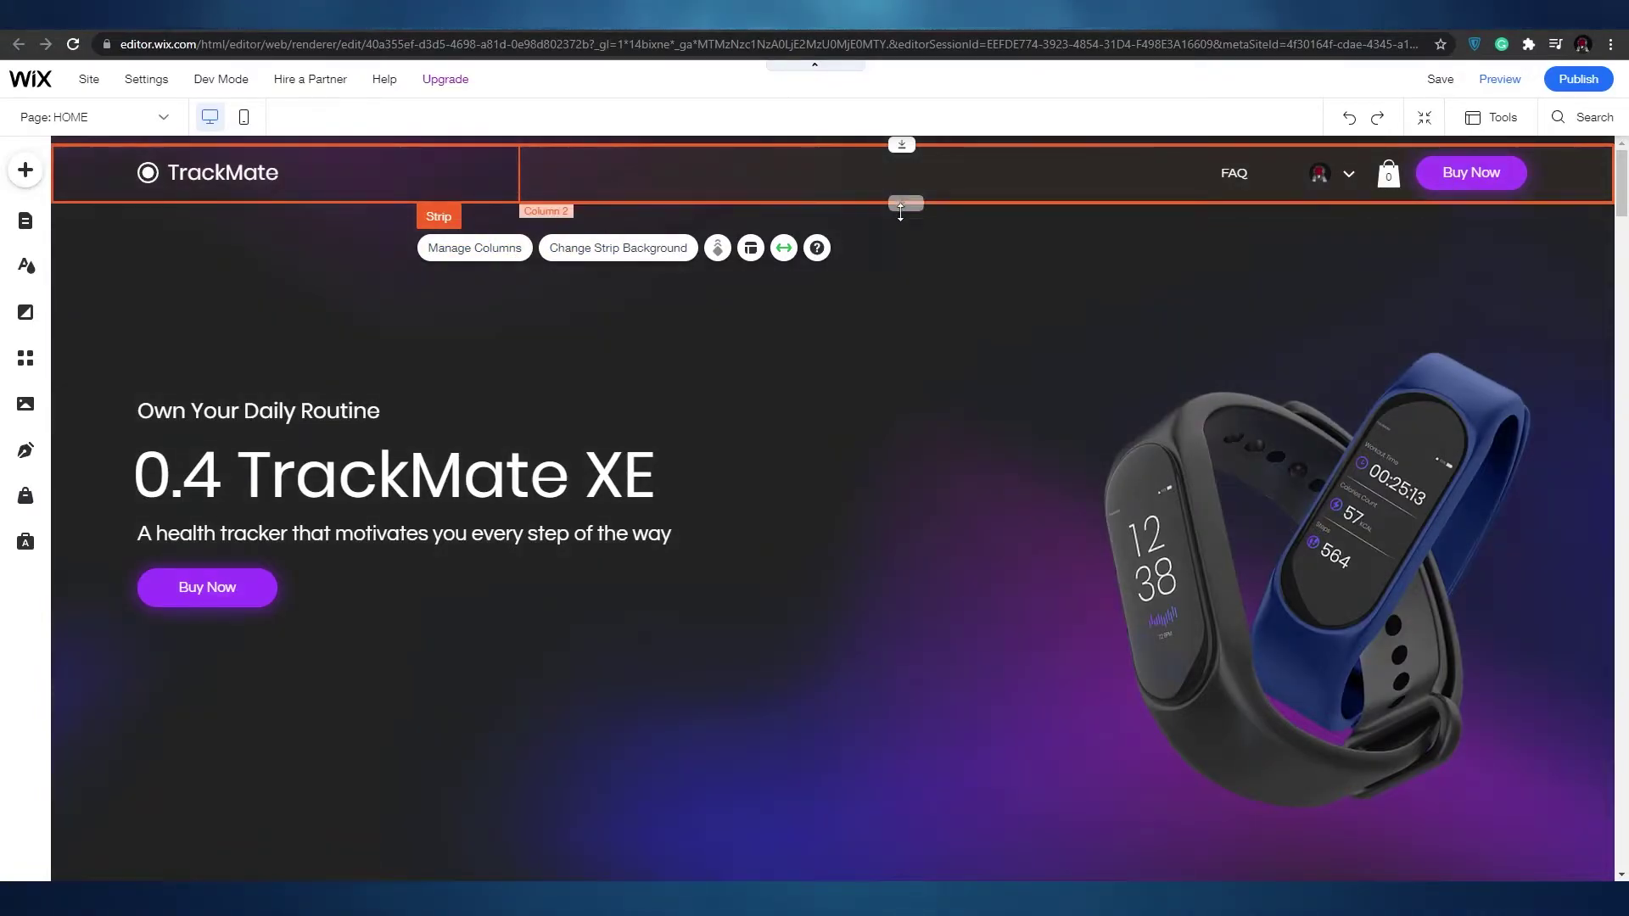
{"action": "left_click_drag", "start_coordinate": [902, 204], "coordinate": [901, 201]}
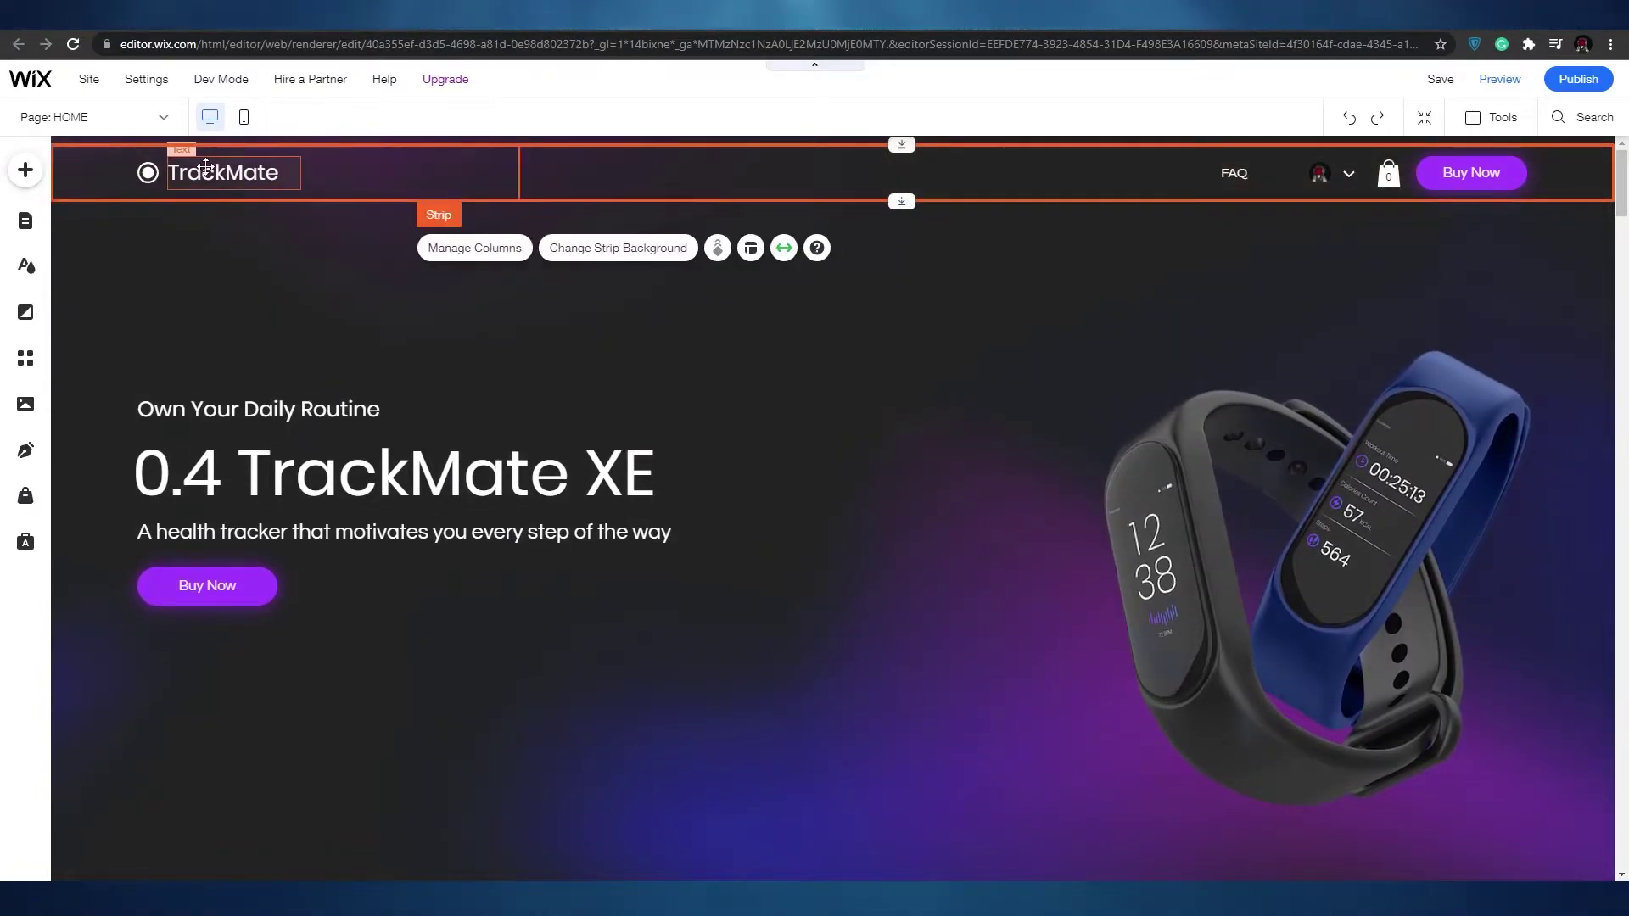
- Open the TrackMate title in the header for text editing and apply text effect B to it
{"action": "left_click", "coordinate": [205, 165]}
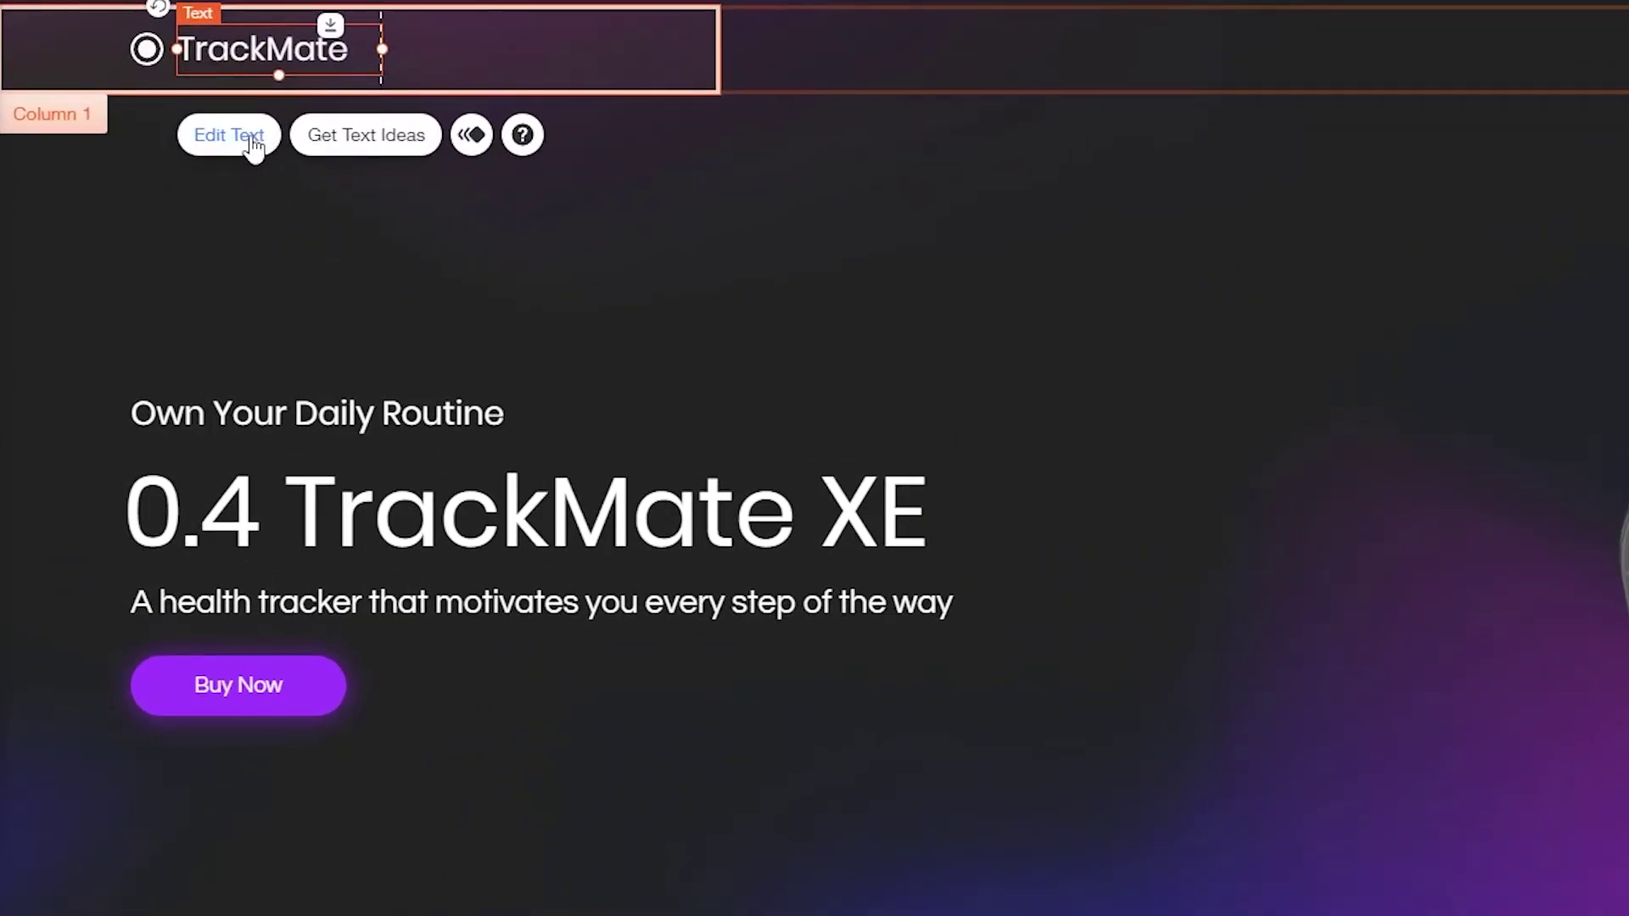
{"action": "left_click", "coordinate": [231, 136]}
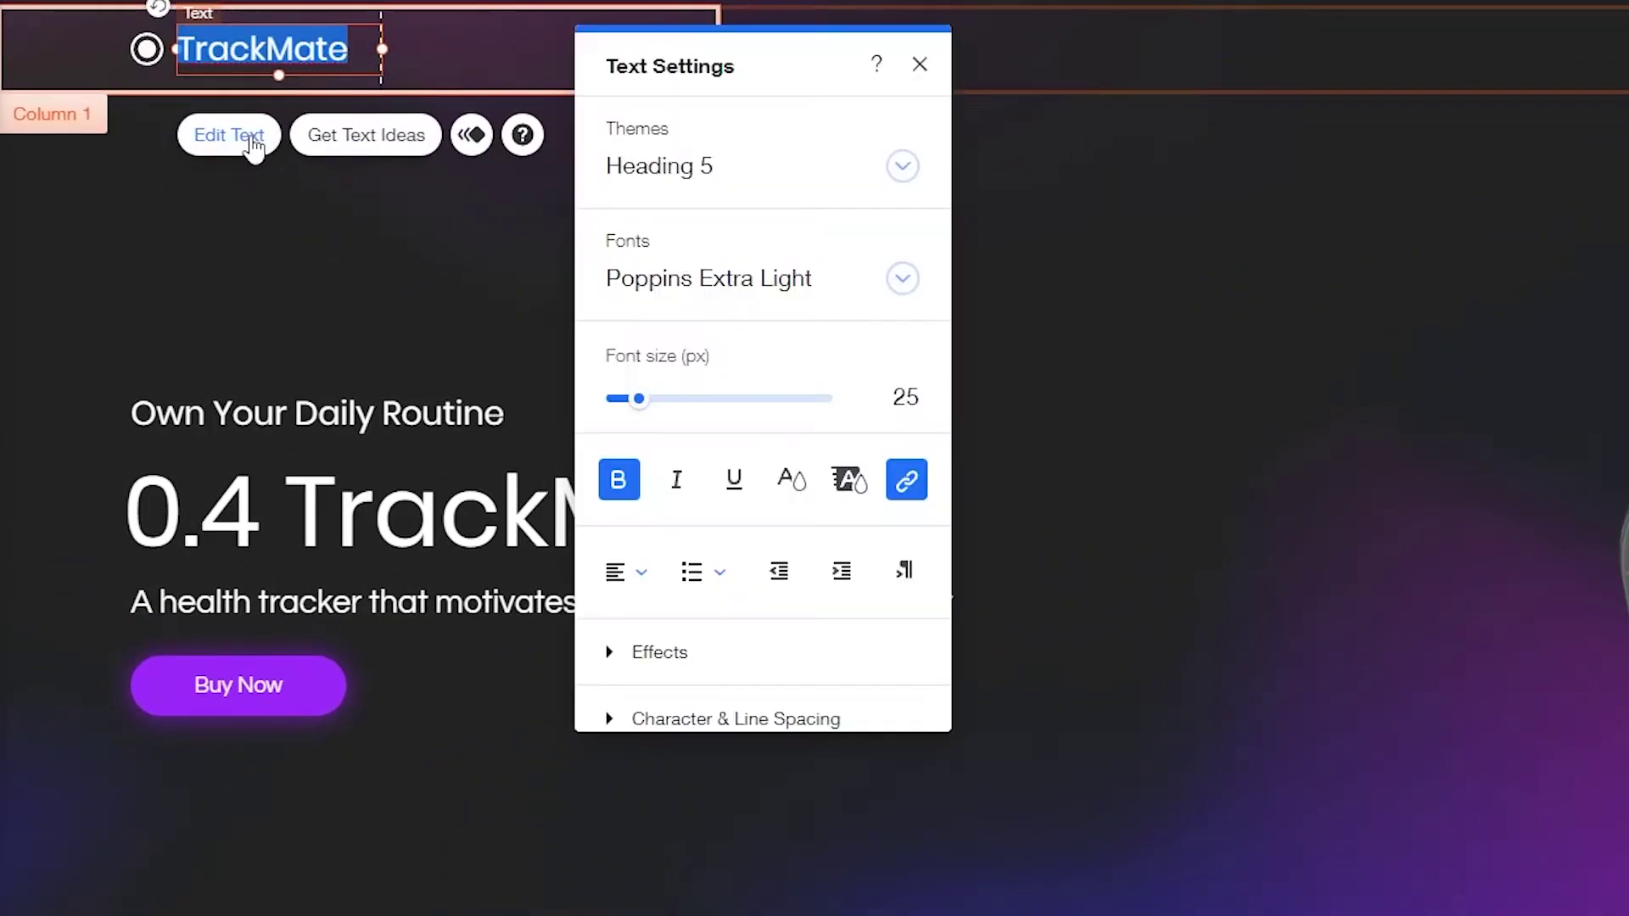
{"action": "scroll", "coordinate": [694, 543], "scroll_direction": "down", "scroll_amount": 3}
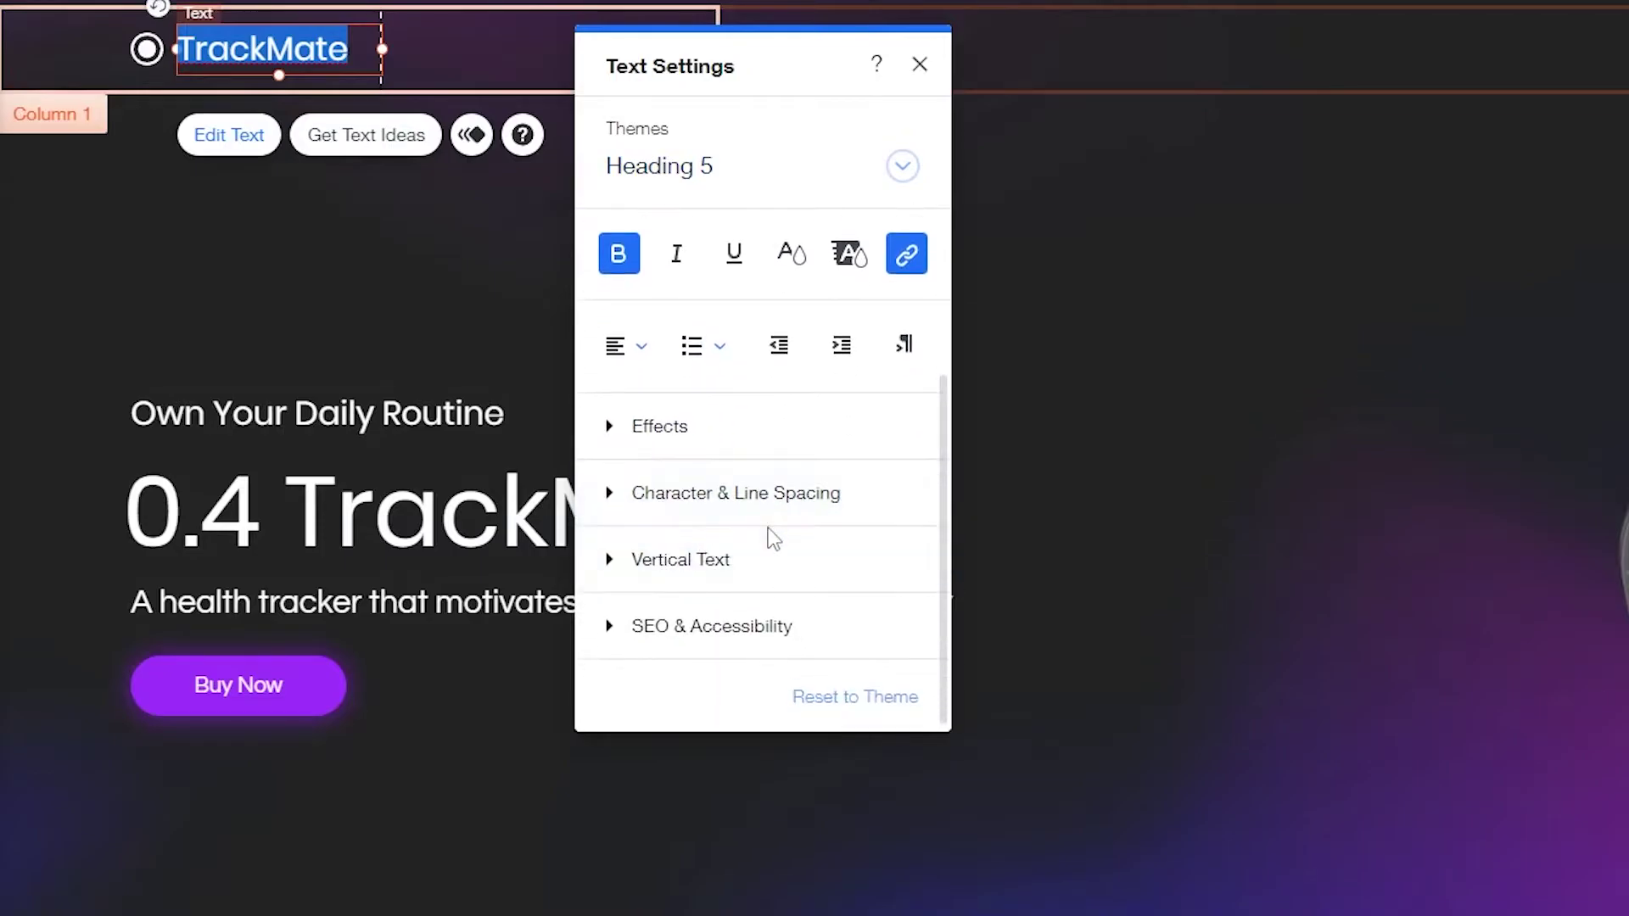
{"action": "scroll", "coordinate": [810, 428], "scroll_direction": "up", "scroll_amount": 3}
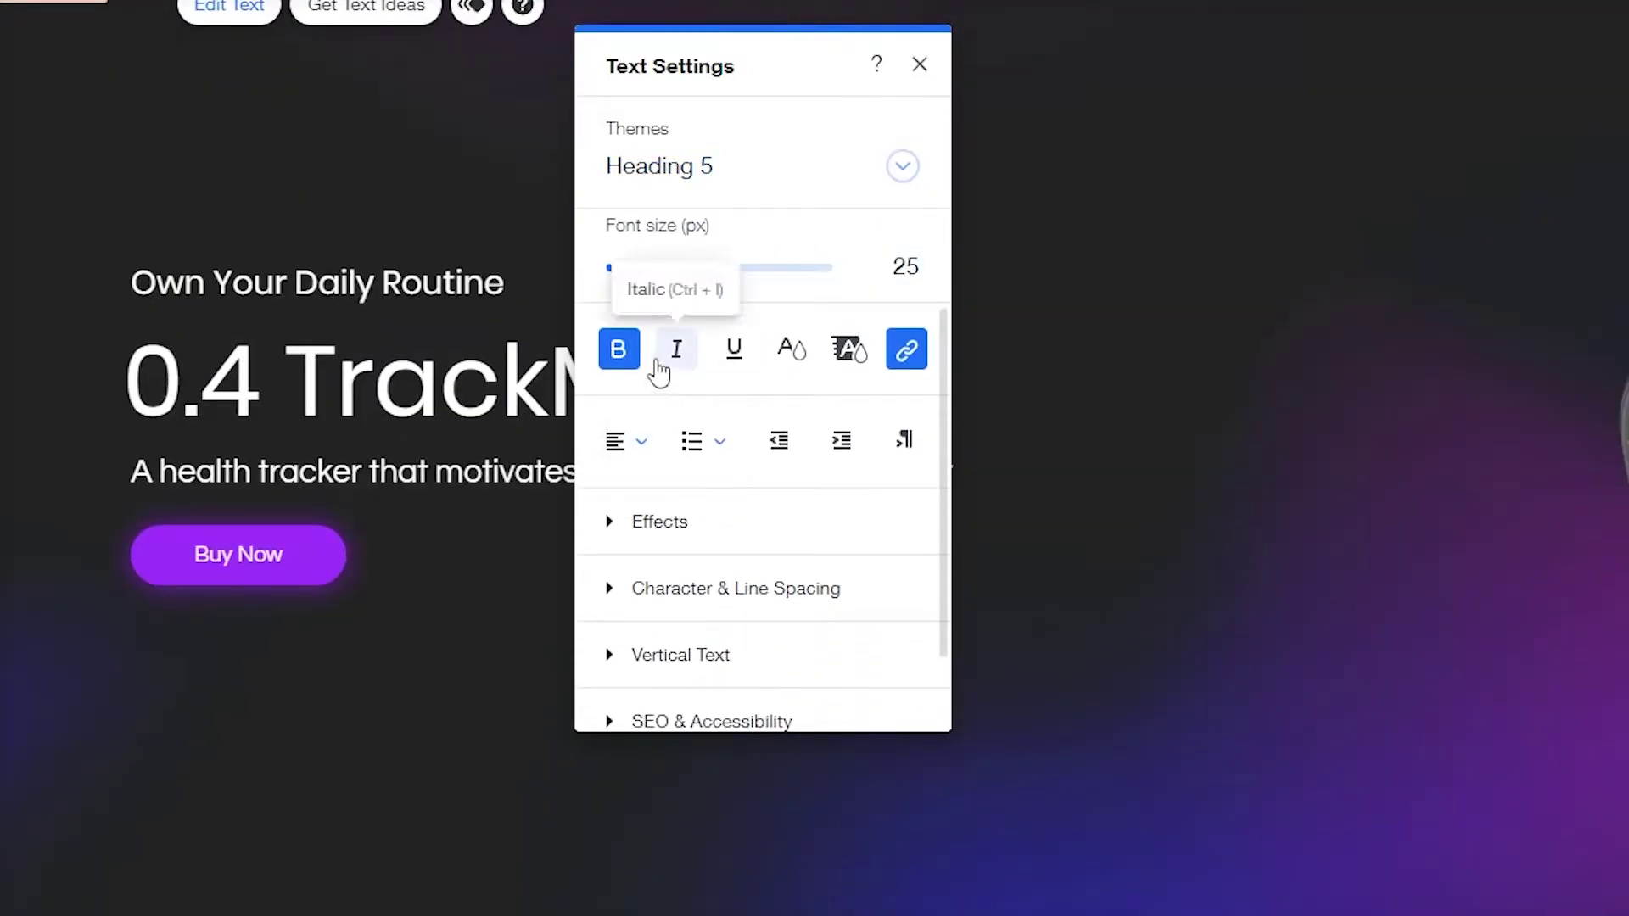
{"action": "scroll", "coordinate": [727, 350], "scroll_direction": "down", "scroll_amount": 1}
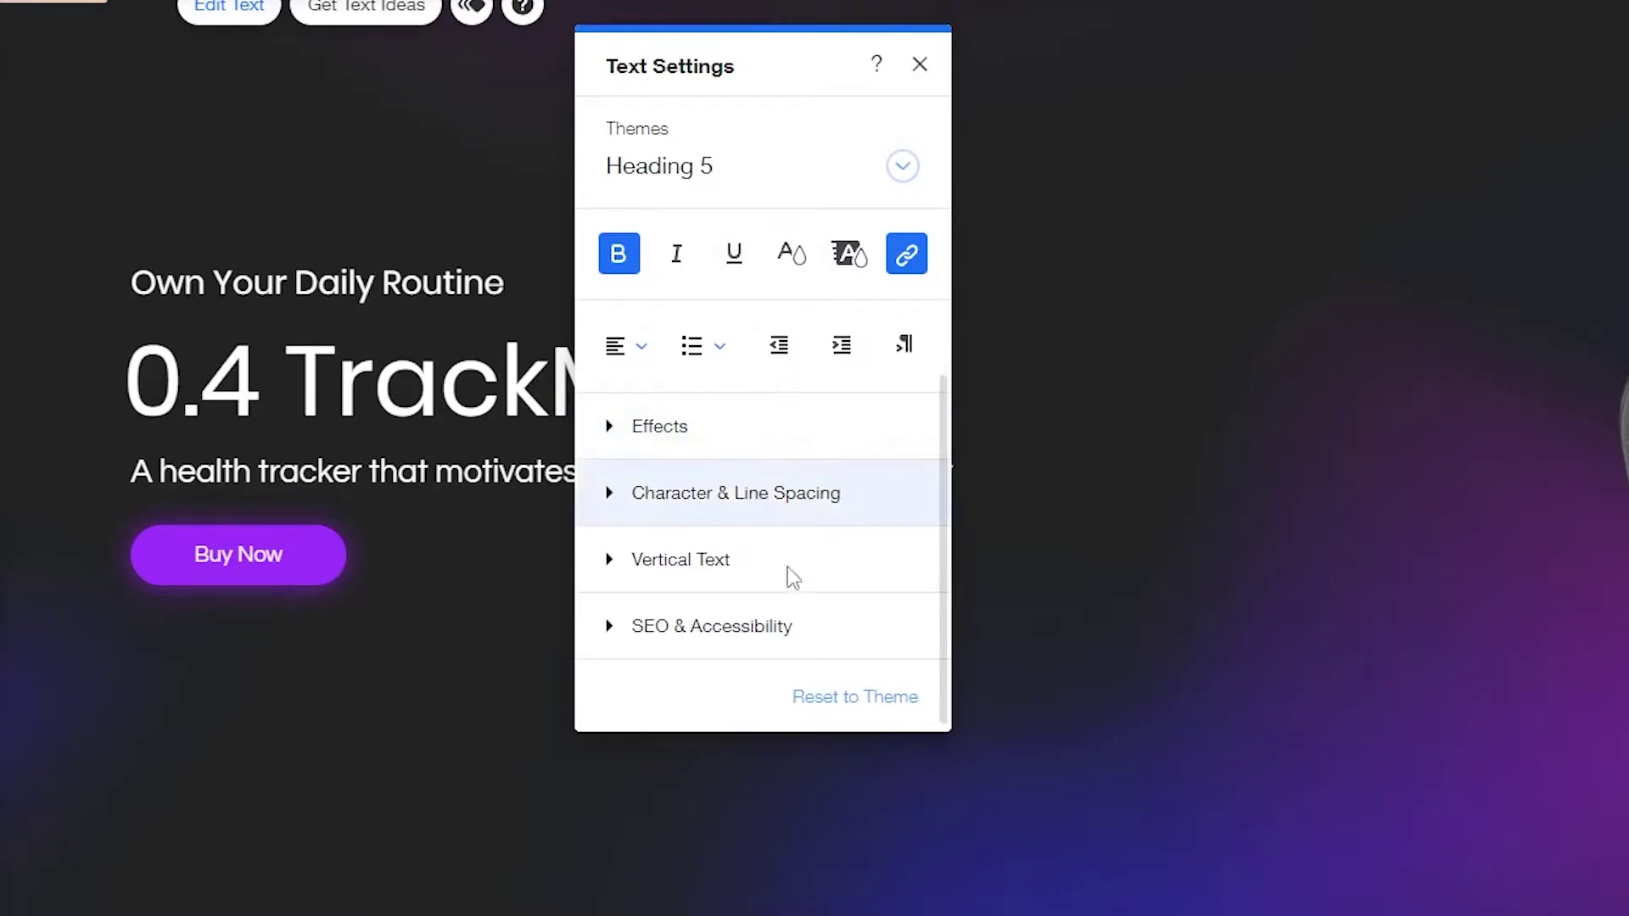
{"action": "left_click", "coordinate": [605, 445]}
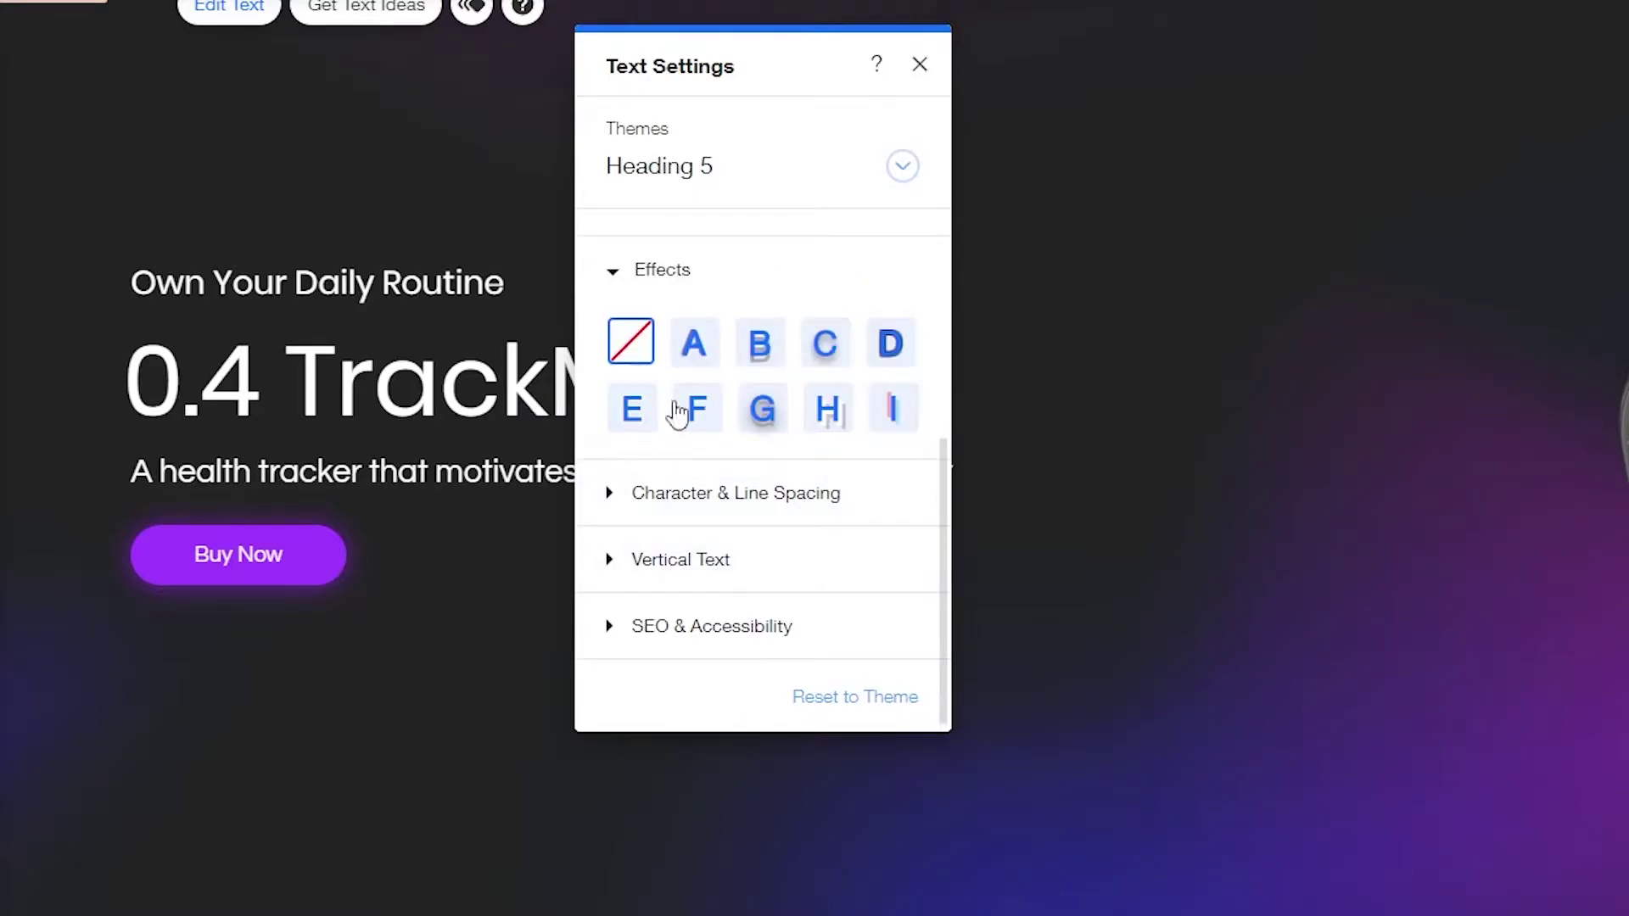
{"action": "scroll", "coordinate": [538, 481], "scroll_direction": "up", "scroll_amount": 2}
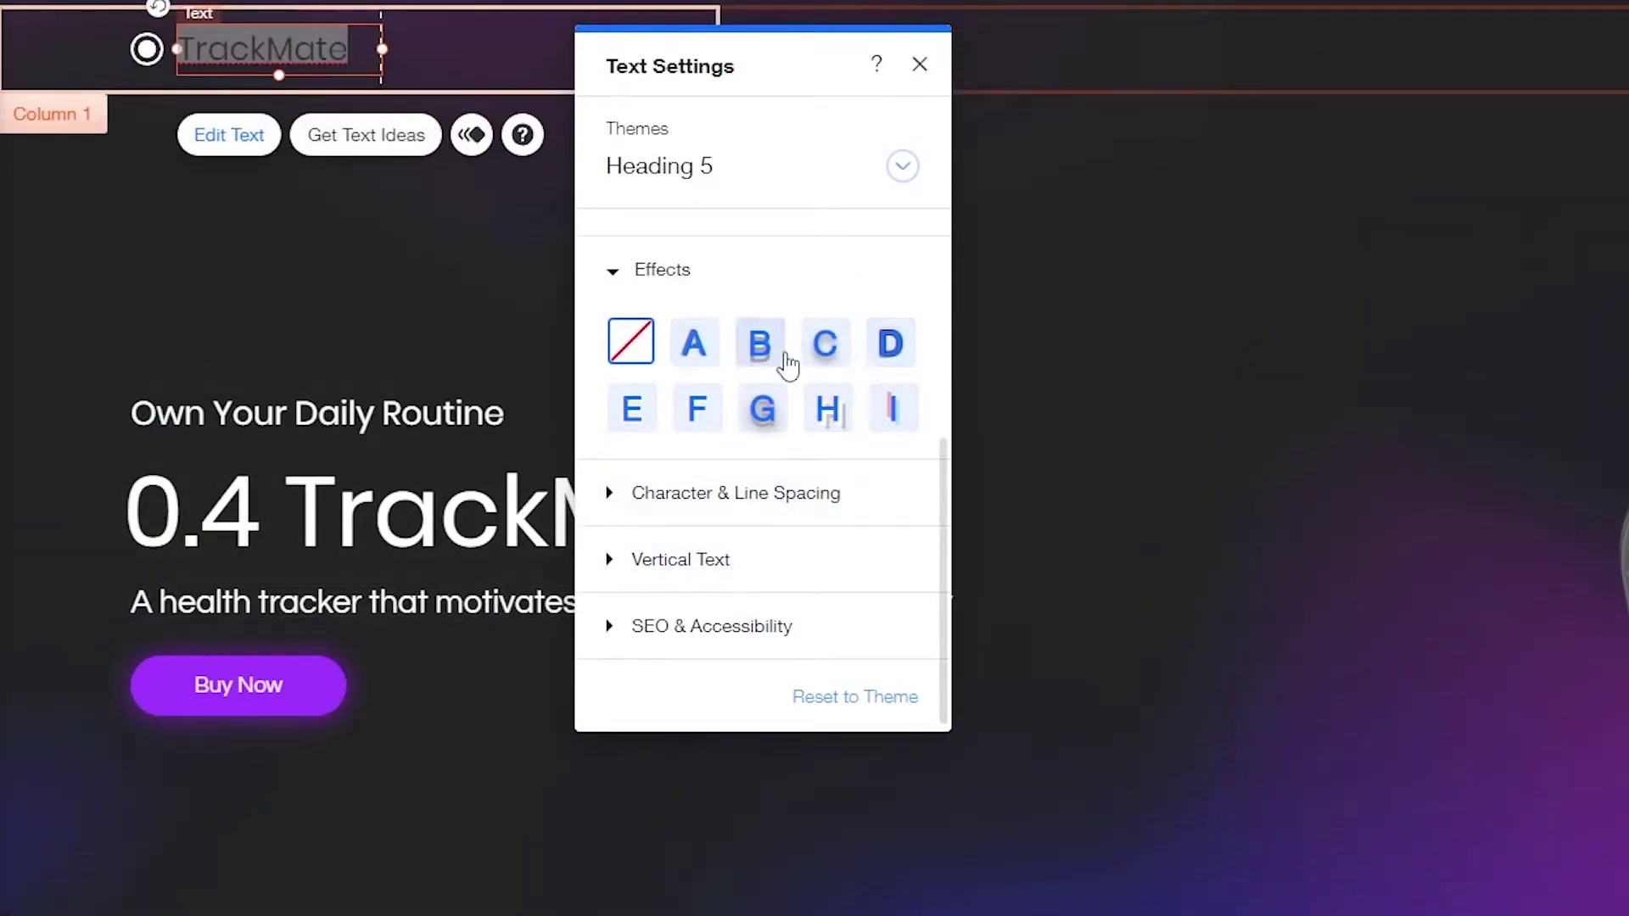
{"action": "left_click", "coordinate": [786, 363]}
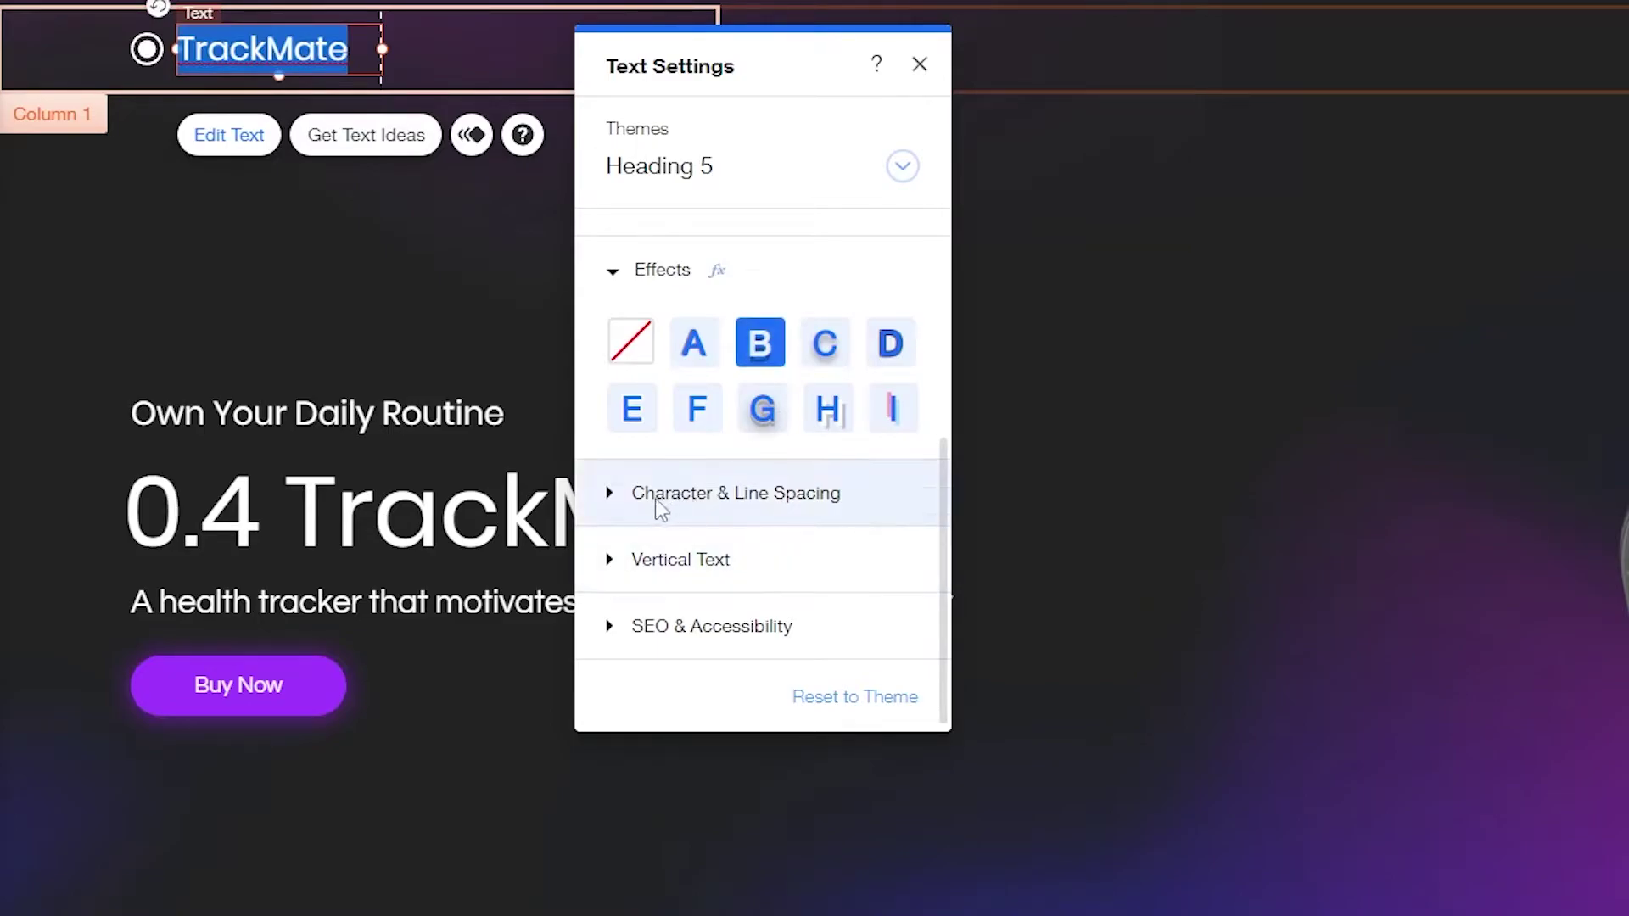
{"action": "left_click", "coordinate": [612, 273]}
{"action": "scroll", "coordinate": [611, 291], "scroll_direction": "up", "scroll_amount": 2}
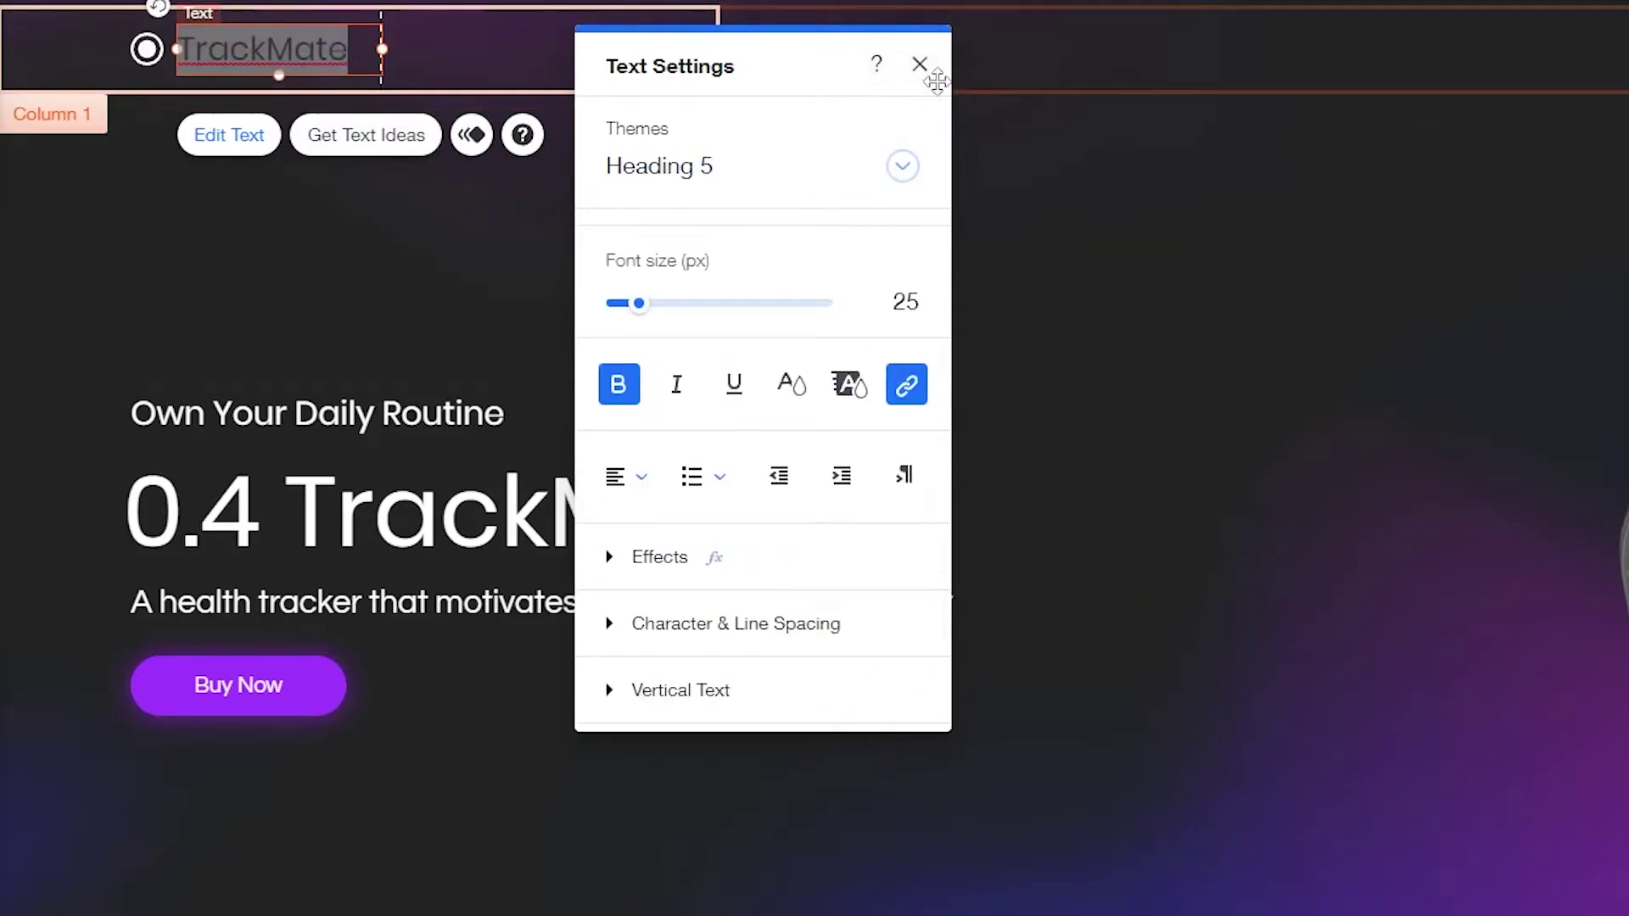
{"action": "left_click", "coordinate": [929, 73]}
{"action": "left_click", "coordinate": [831, 74]}
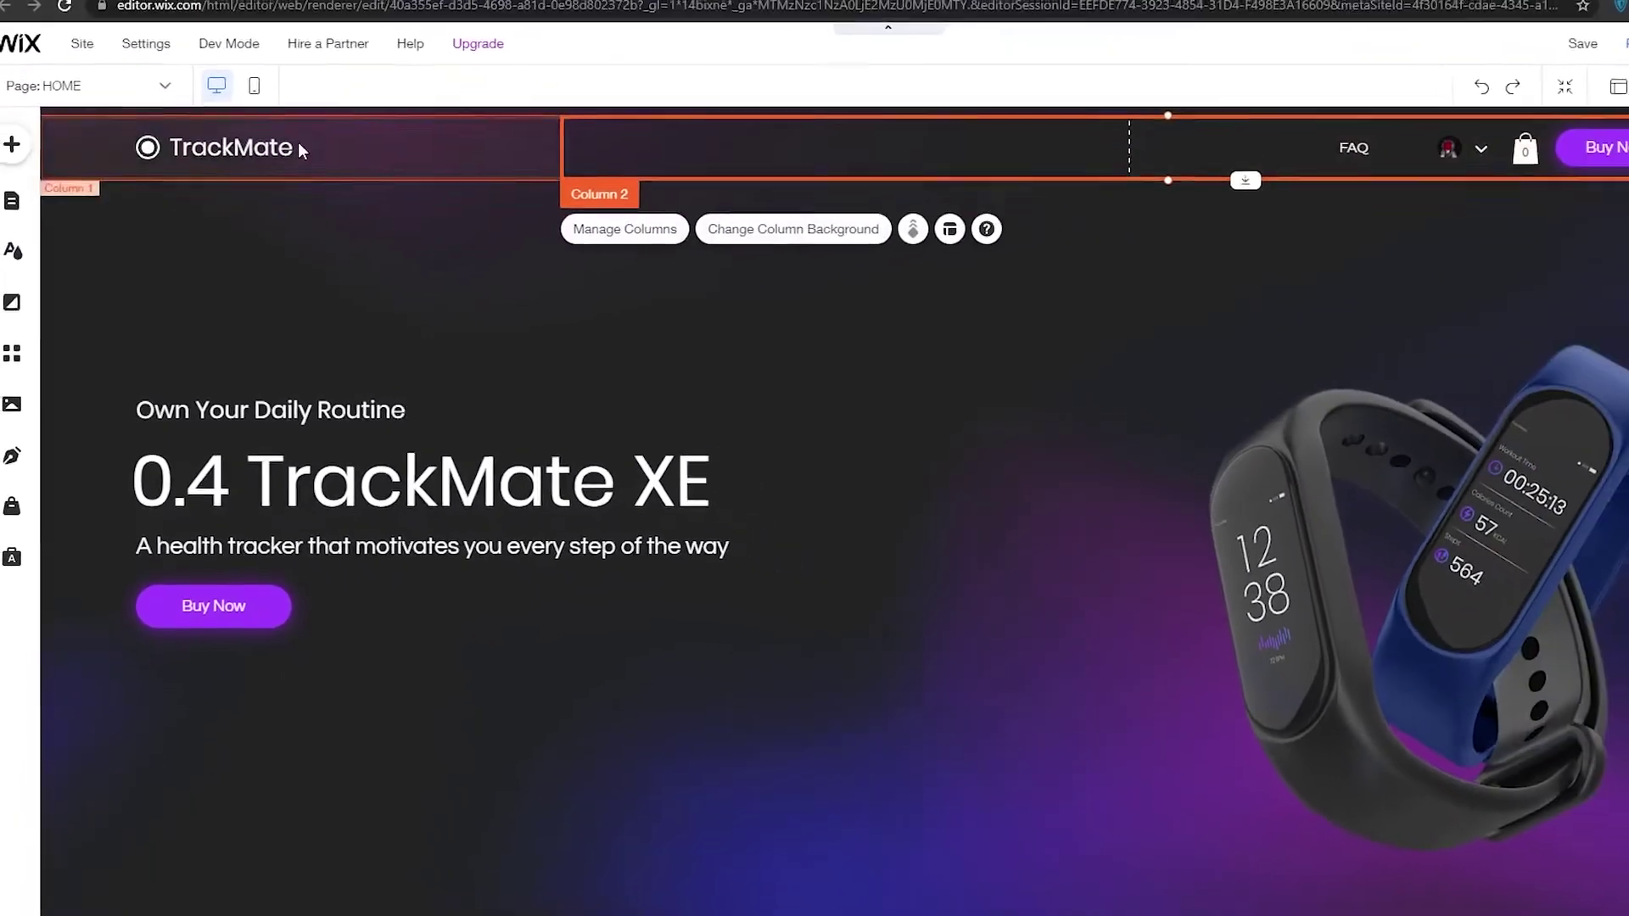
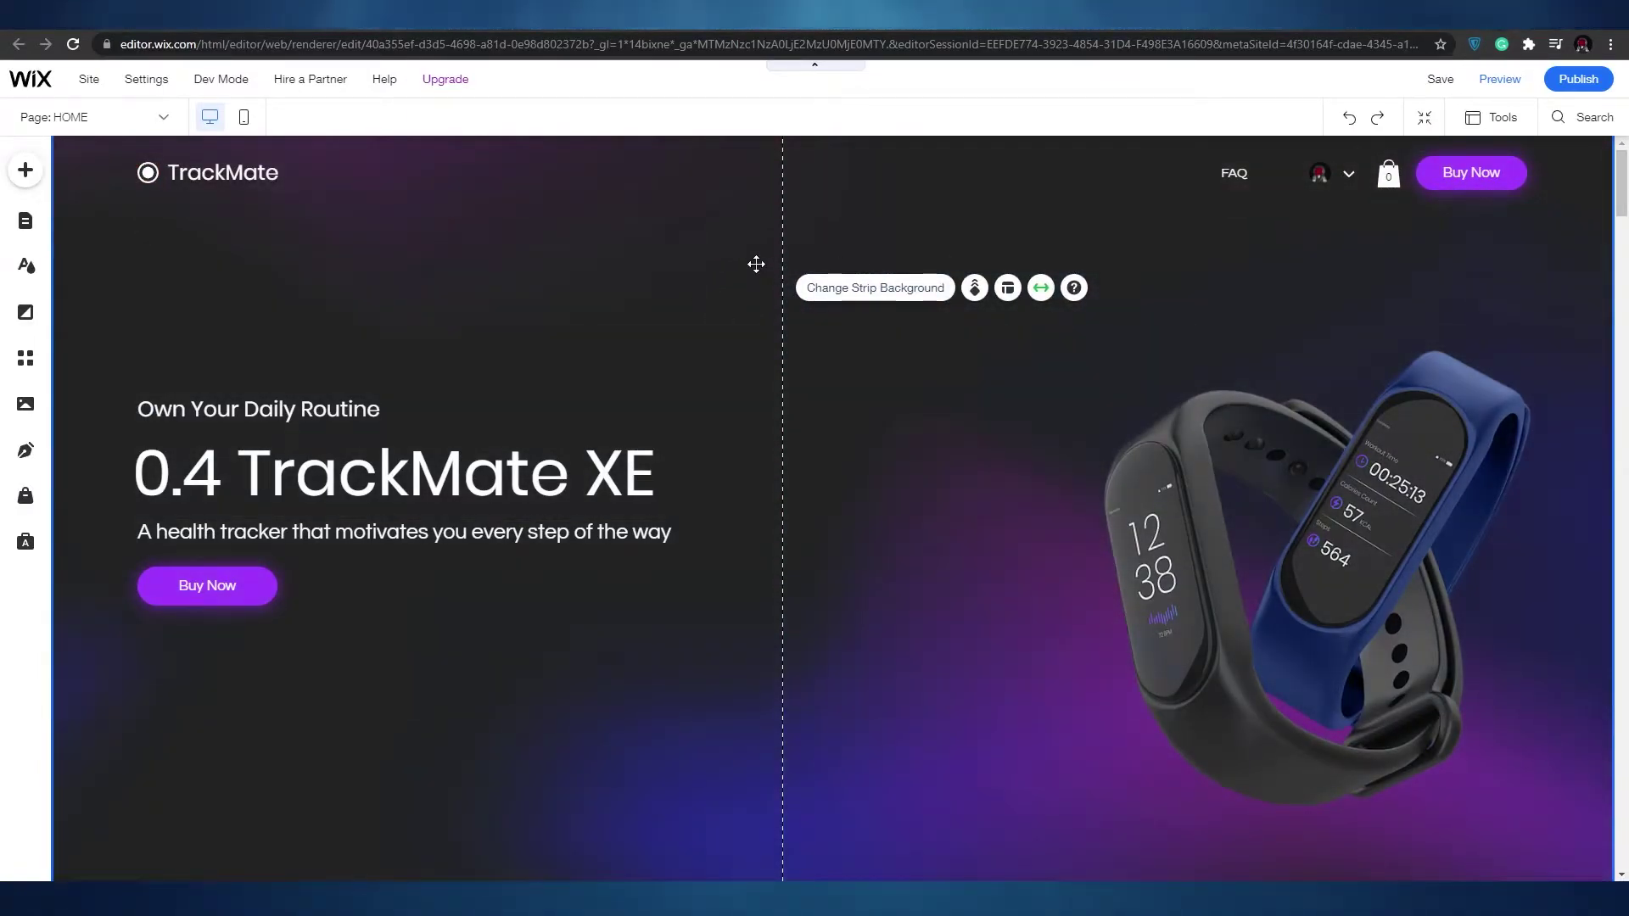
- Select the home page's hero strip and open the image settings of its background
{"action": "left_click", "coordinate": [756, 264]}
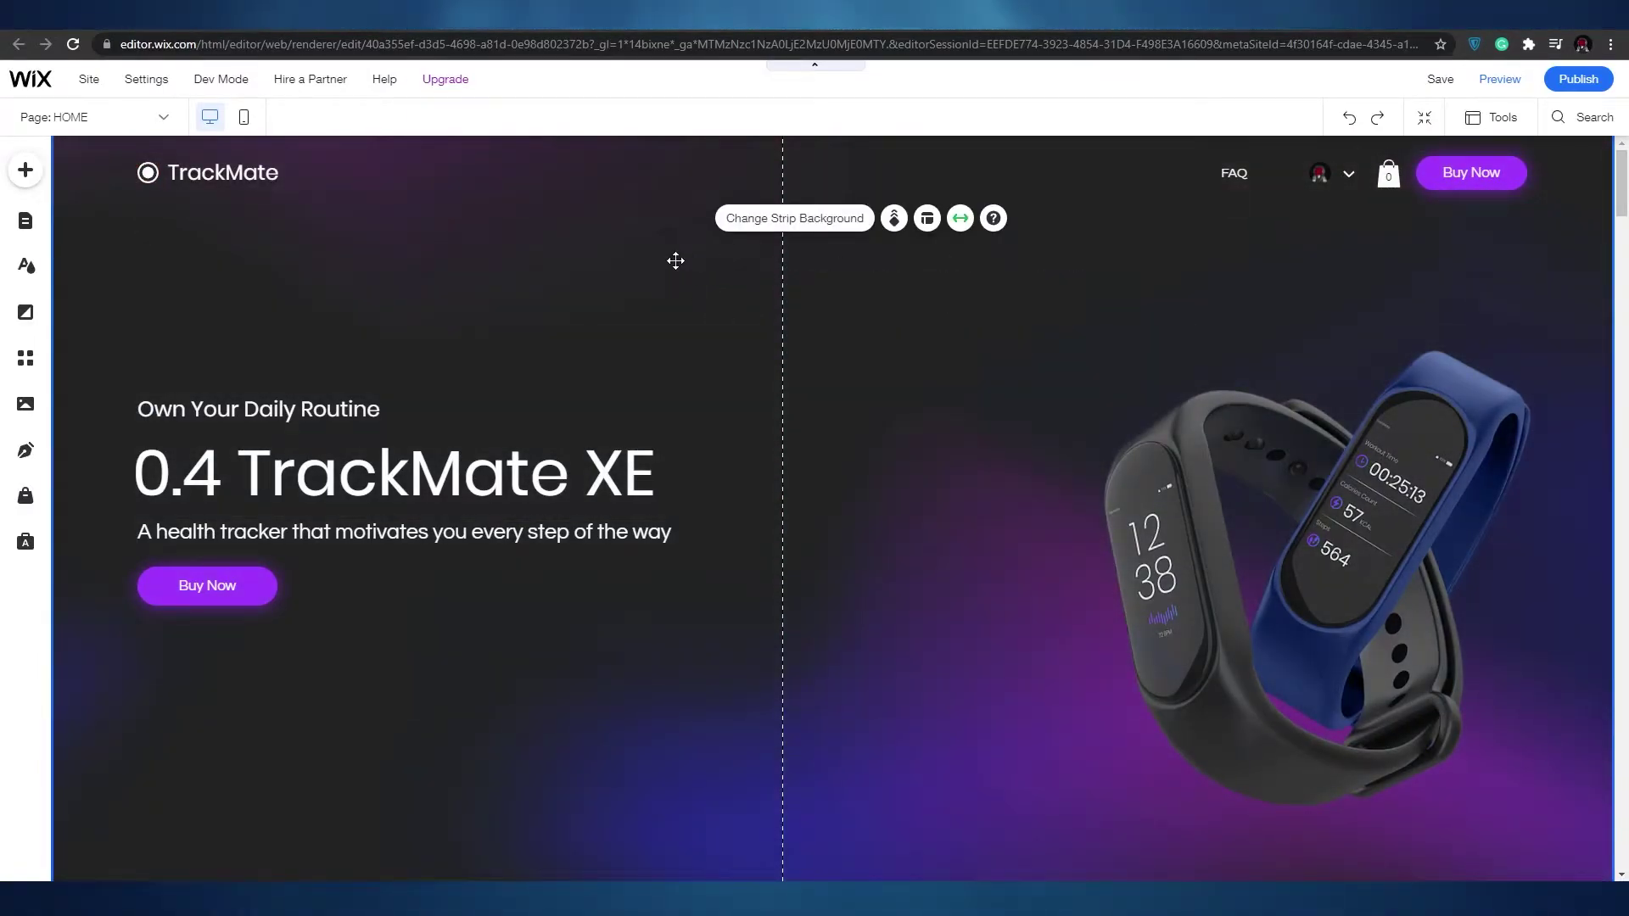
{"action": "left_click", "coordinate": [675, 260]}
{"action": "double_click", "coordinate": [891, 277]}
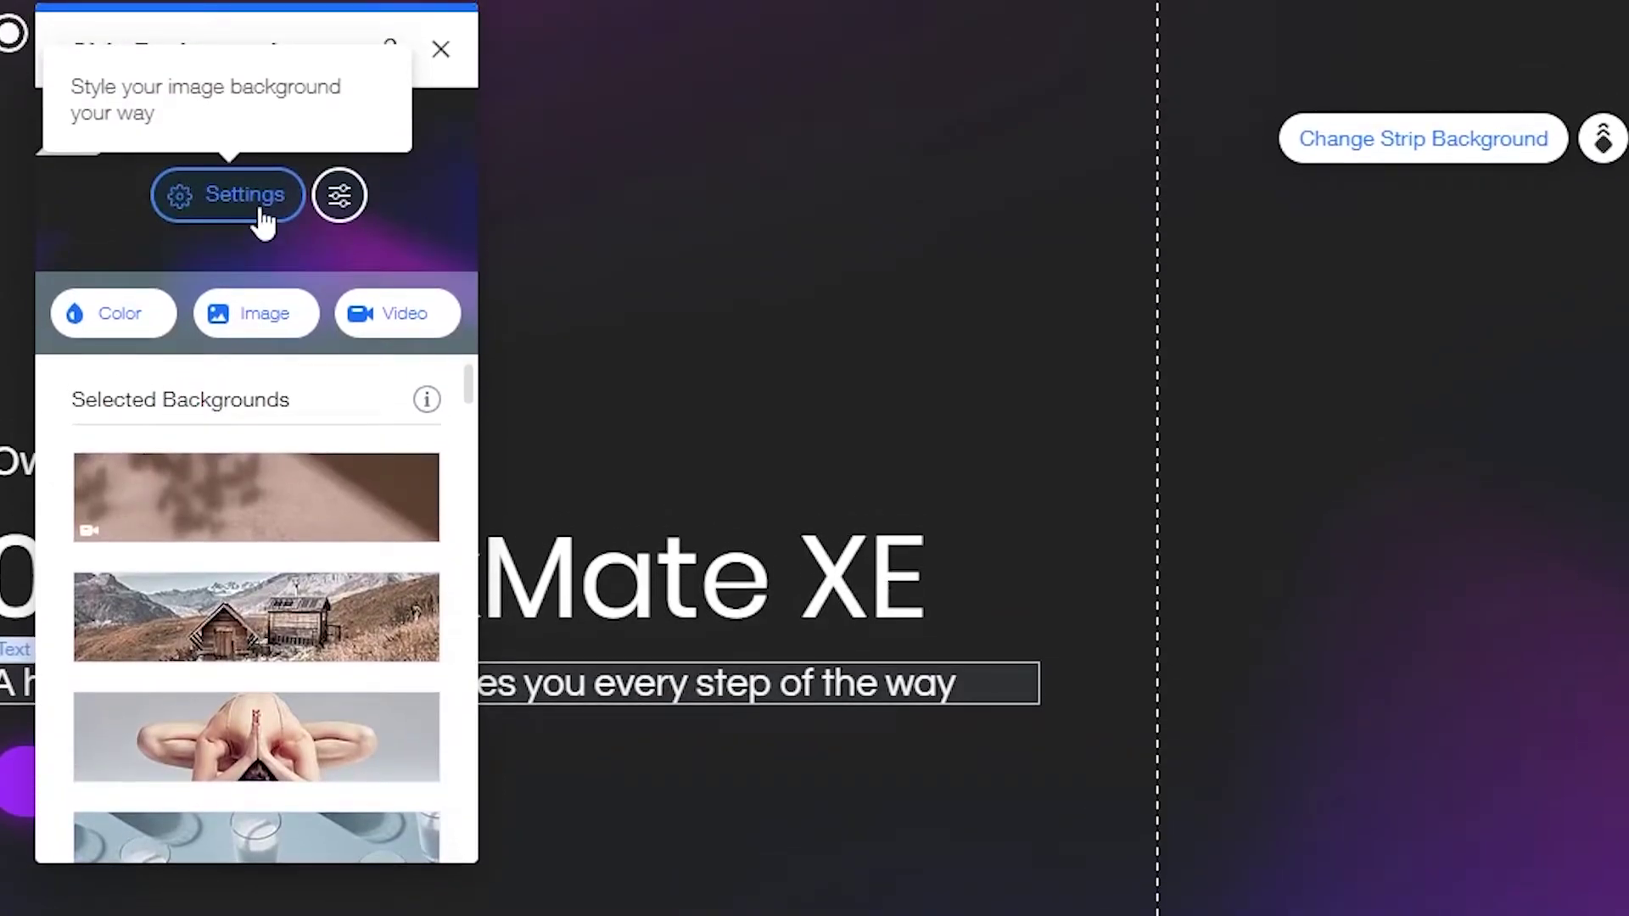
{"action": "left_click", "coordinate": [263, 214]}
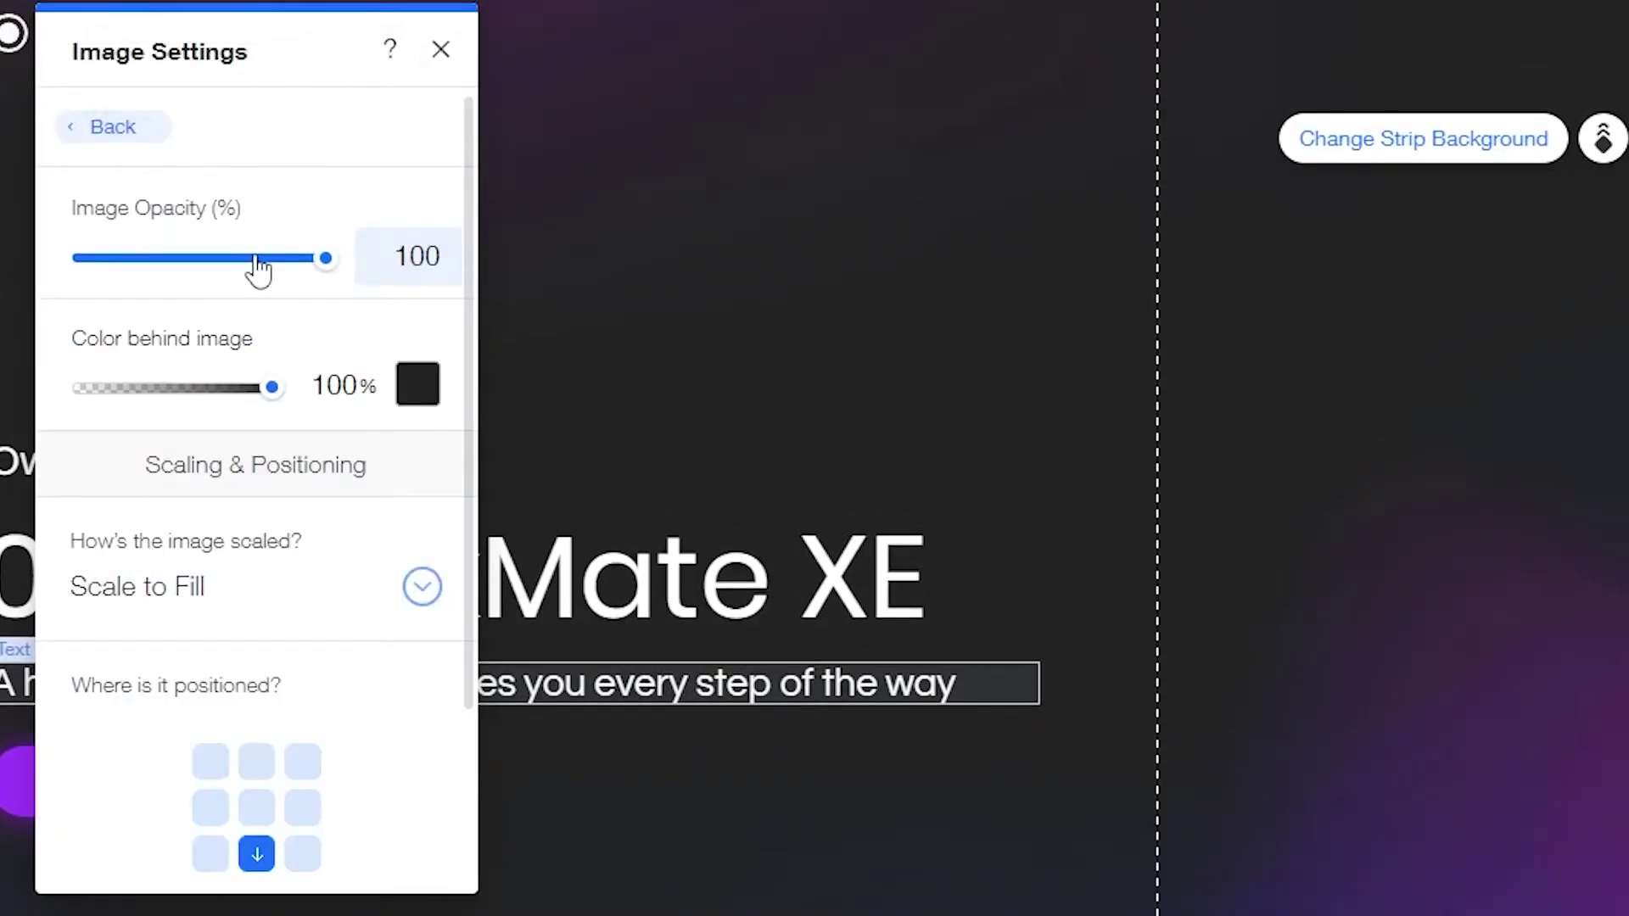
{"action": "scroll", "coordinate": [292, 594], "scroll_direction": "down", "scroll_amount": 3}
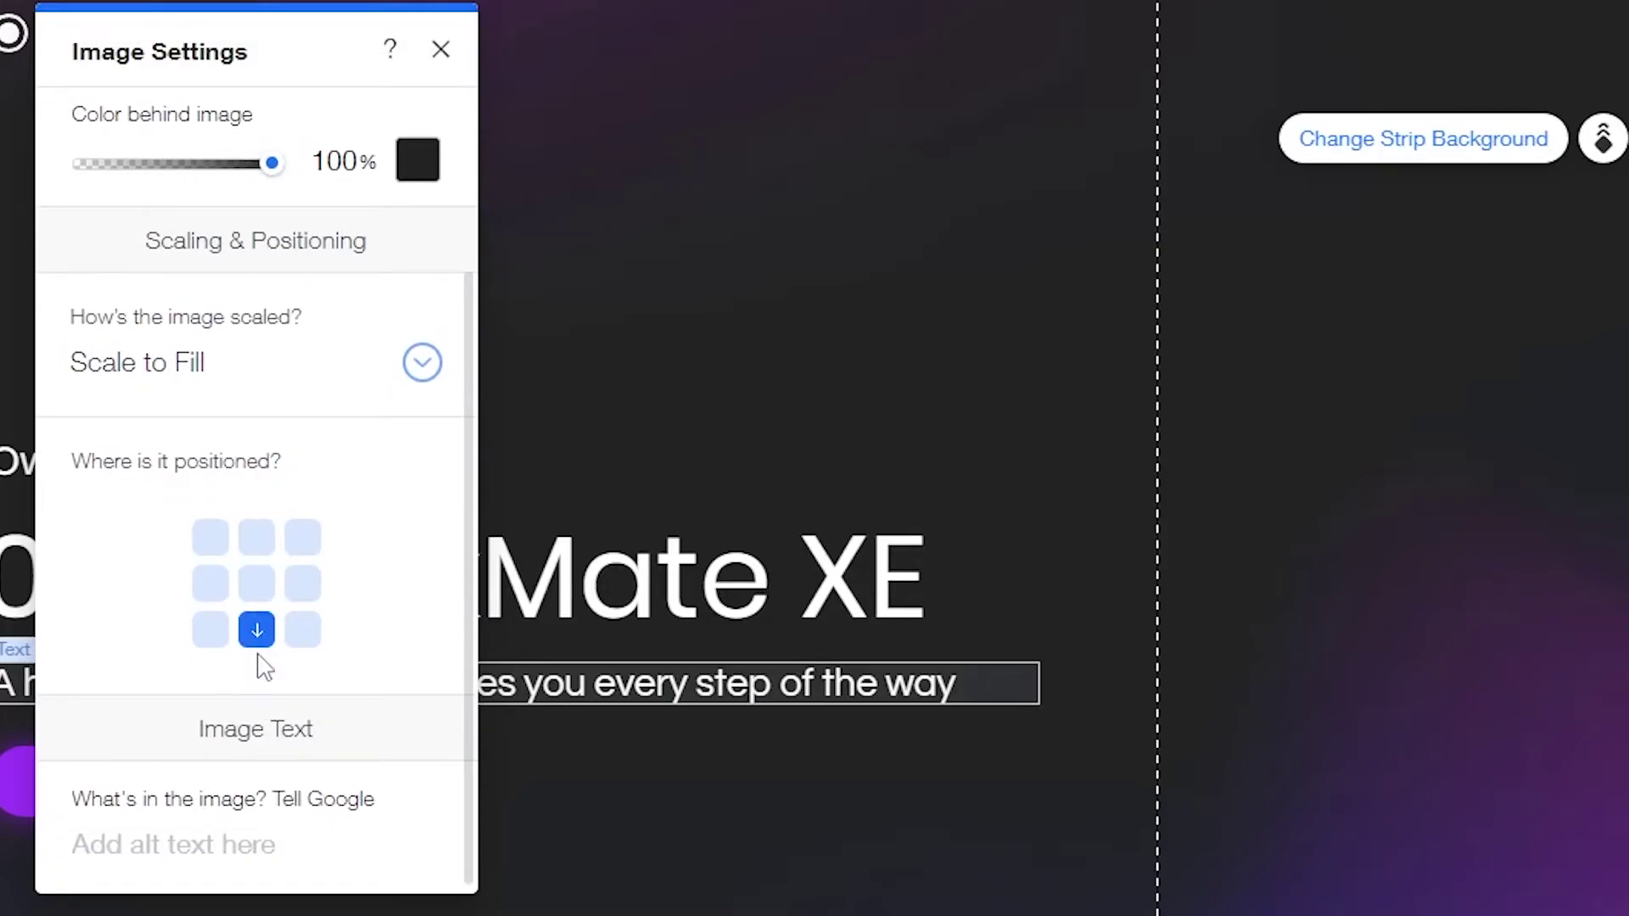
{"action": "scroll", "coordinate": [273, 785], "scroll_direction": "up", "scroll_amount": 3}
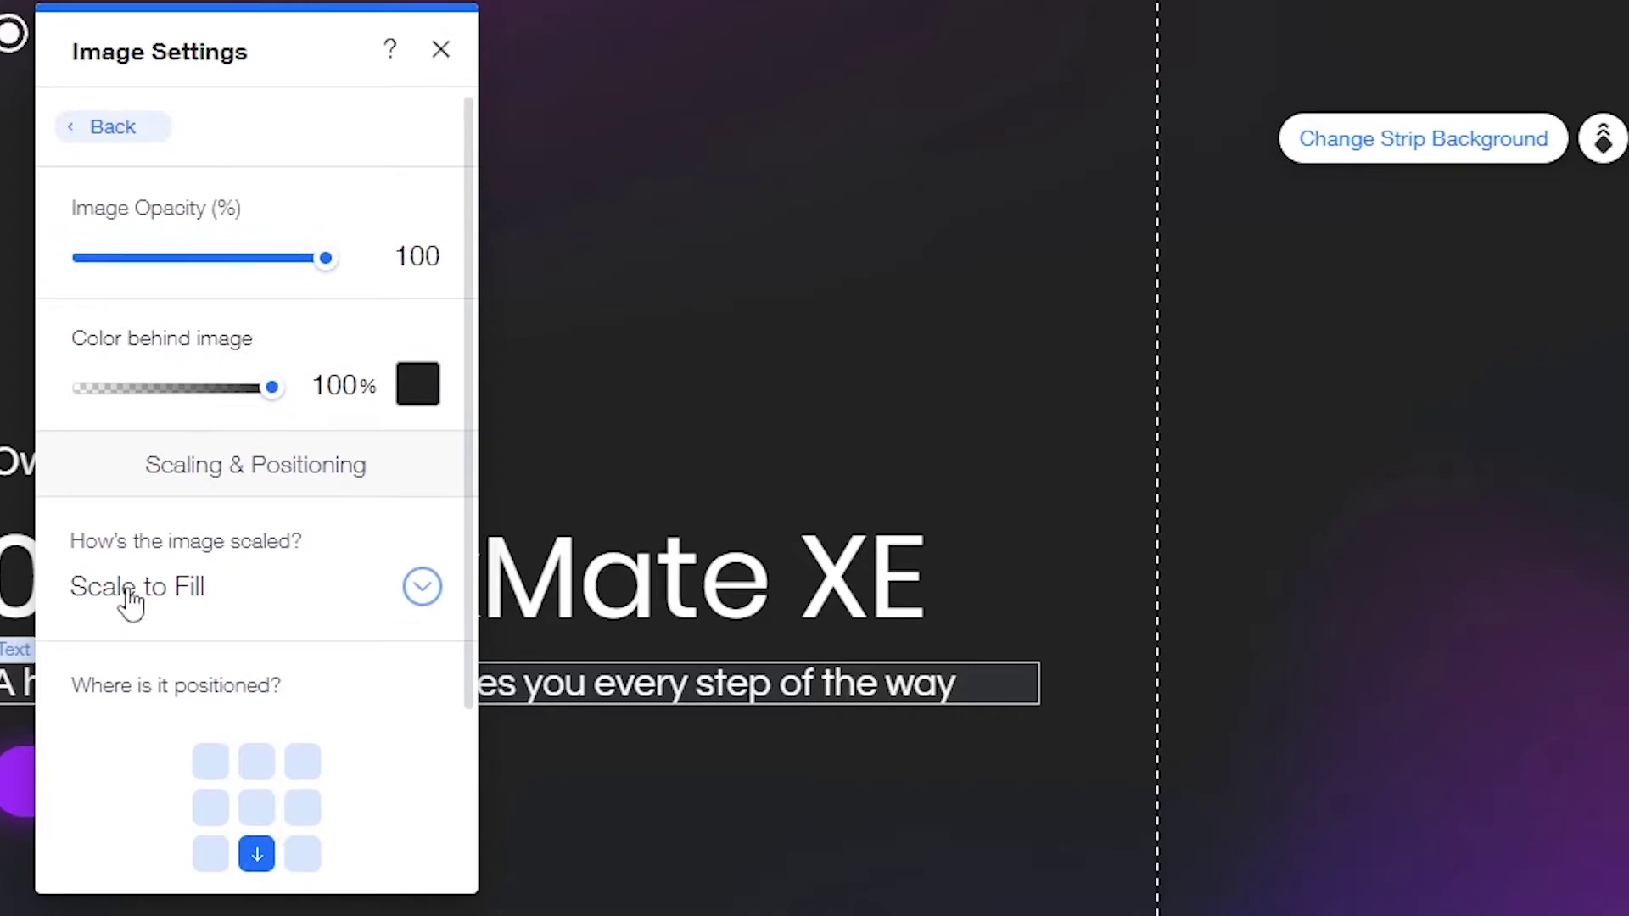
- Try Tile scaling on the strip's background image, settle on Original Size, and return to the background options
{"action": "left_click", "coordinate": [423, 588]}
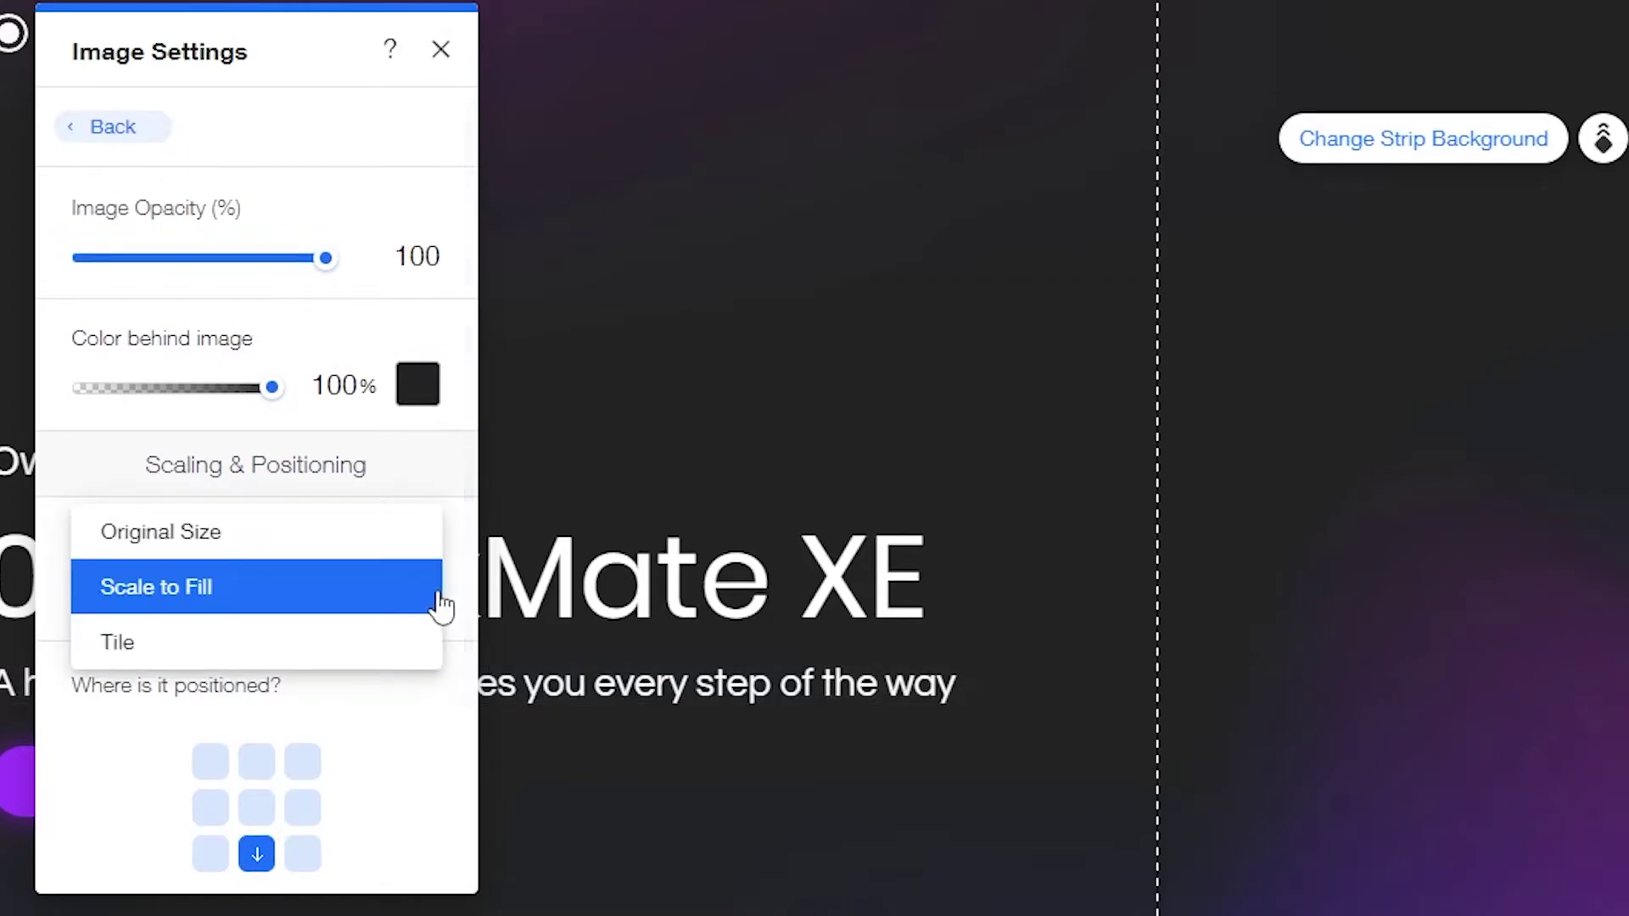
{"action": "left_click", "coordinate": [425, 549]}
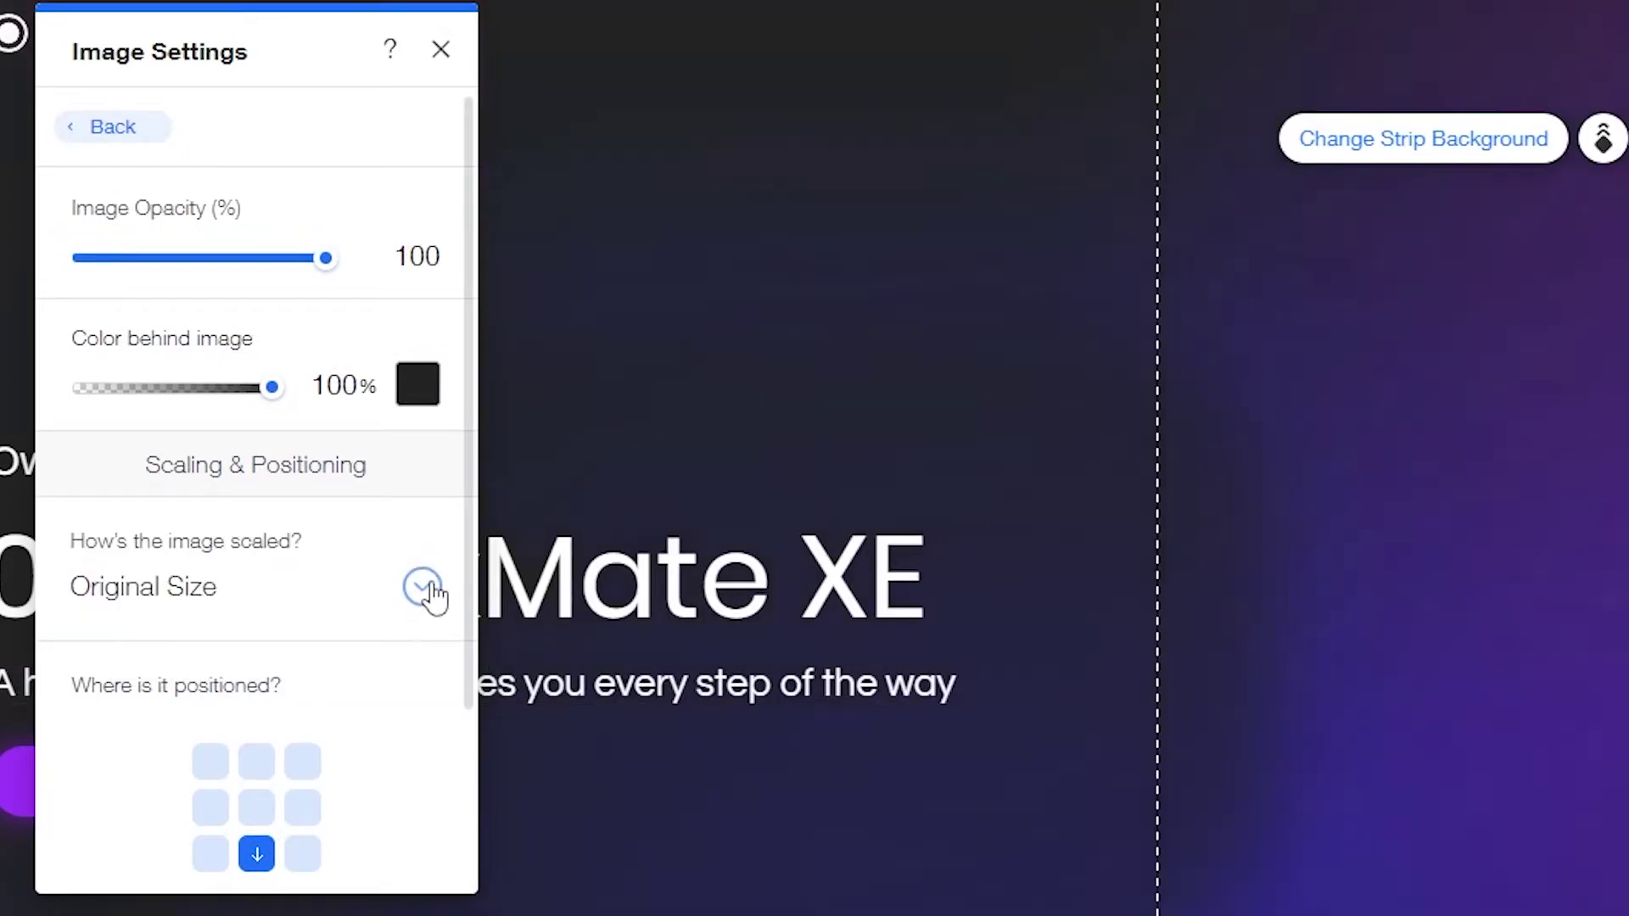
{"action": "left_click", "coordinate": [426, 589]}
{"action": "left_click", "coordinate": [362, 698]}
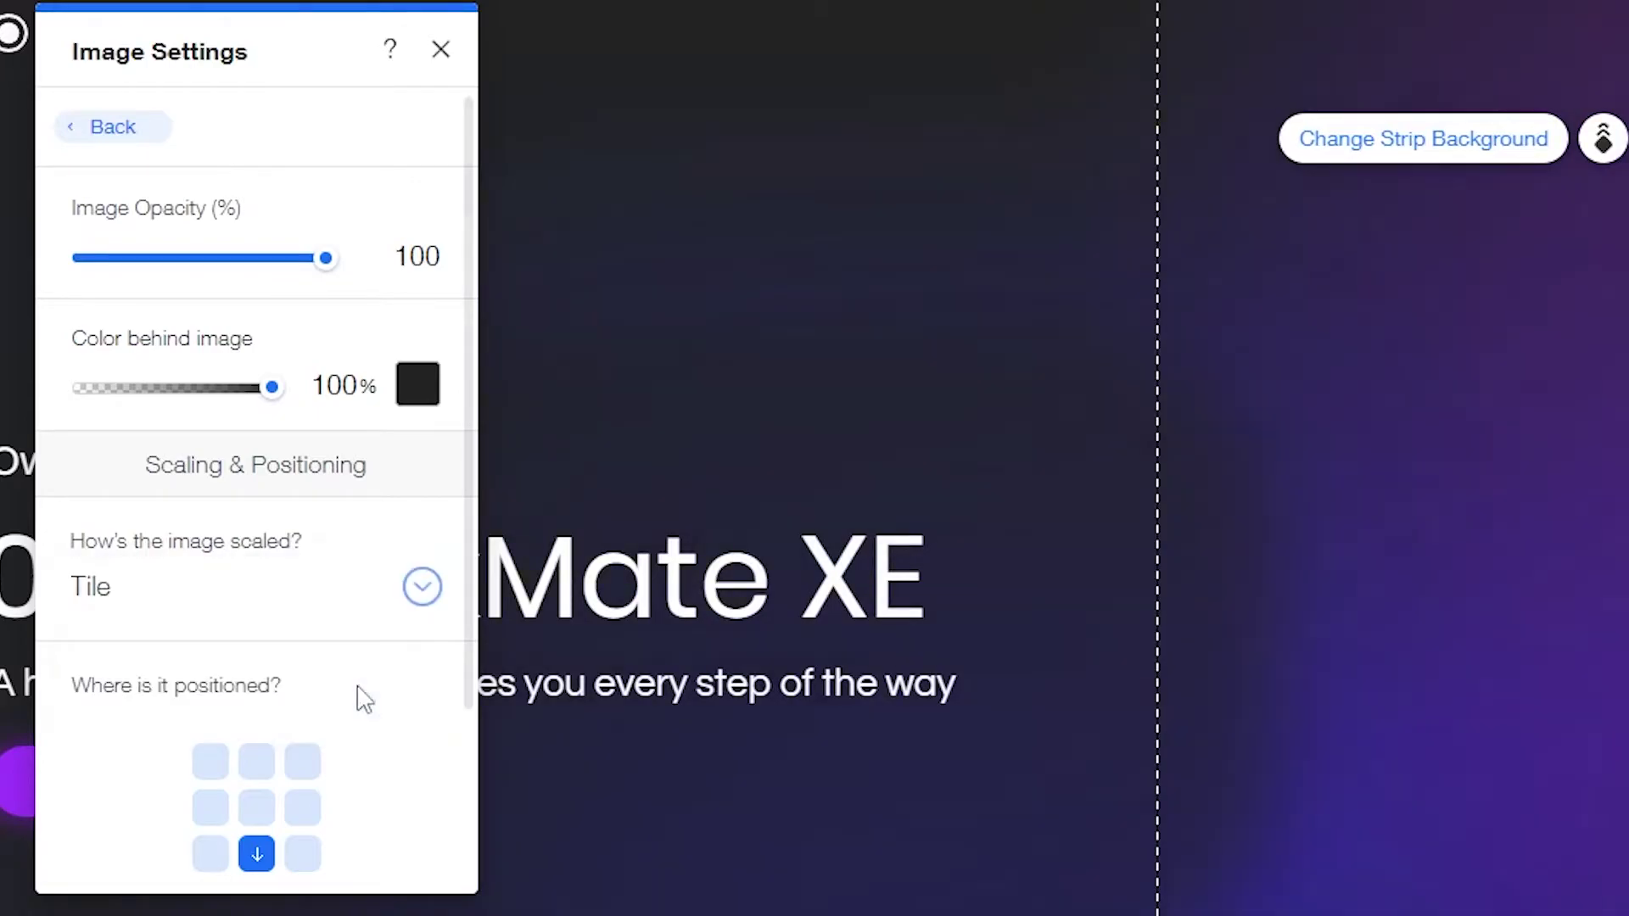
{"action": "left_click", "coordinate": [410, 598]}
{"action": "left_click", "coordinate": [386, 480]}
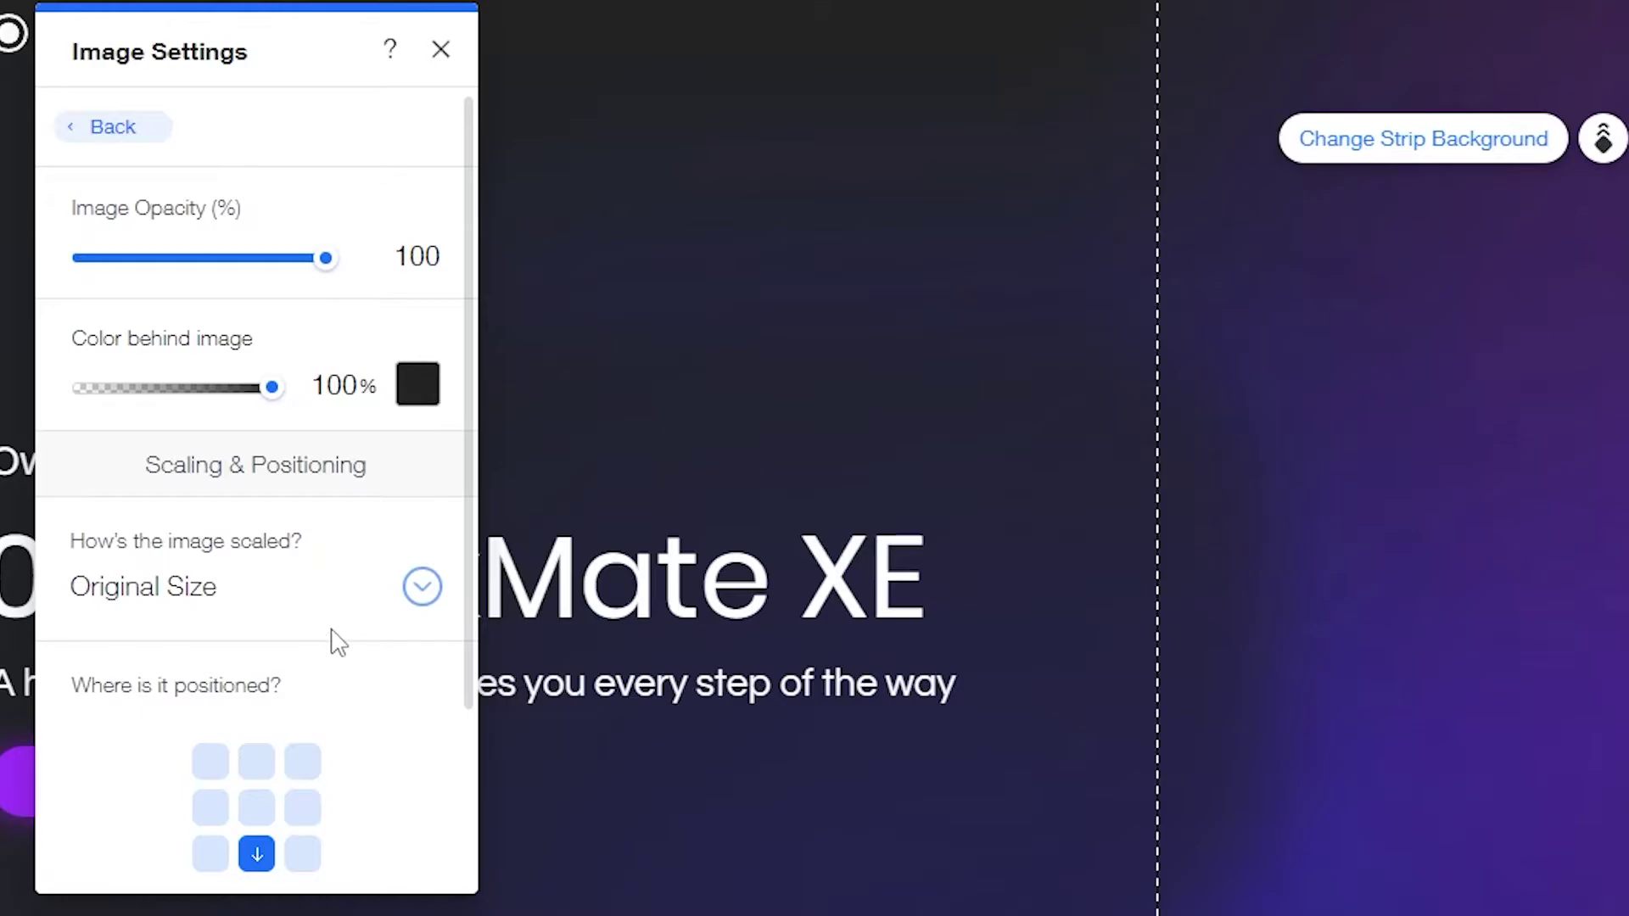
{"action": "left_click", "coordinate": [78, 136]}
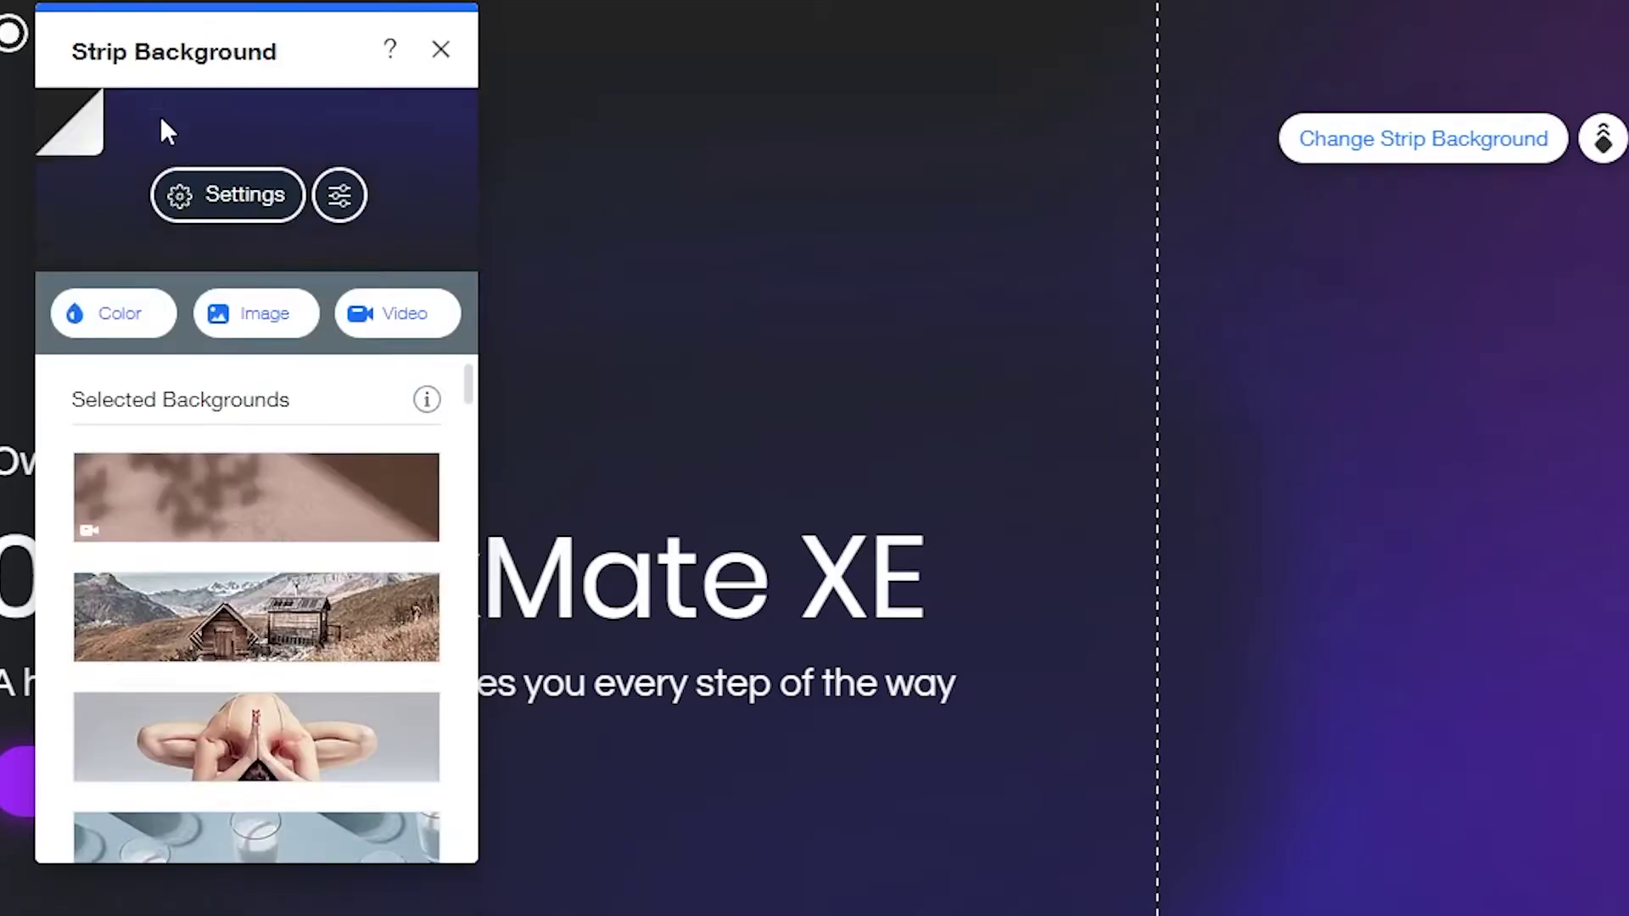
- Browse the preset strip backgrounds and the Media from Wix image collection for a background picture
{"action": "scroll", "coordinate": [339, 776], "scroll_direction": "down", "scroll_amount": 10}
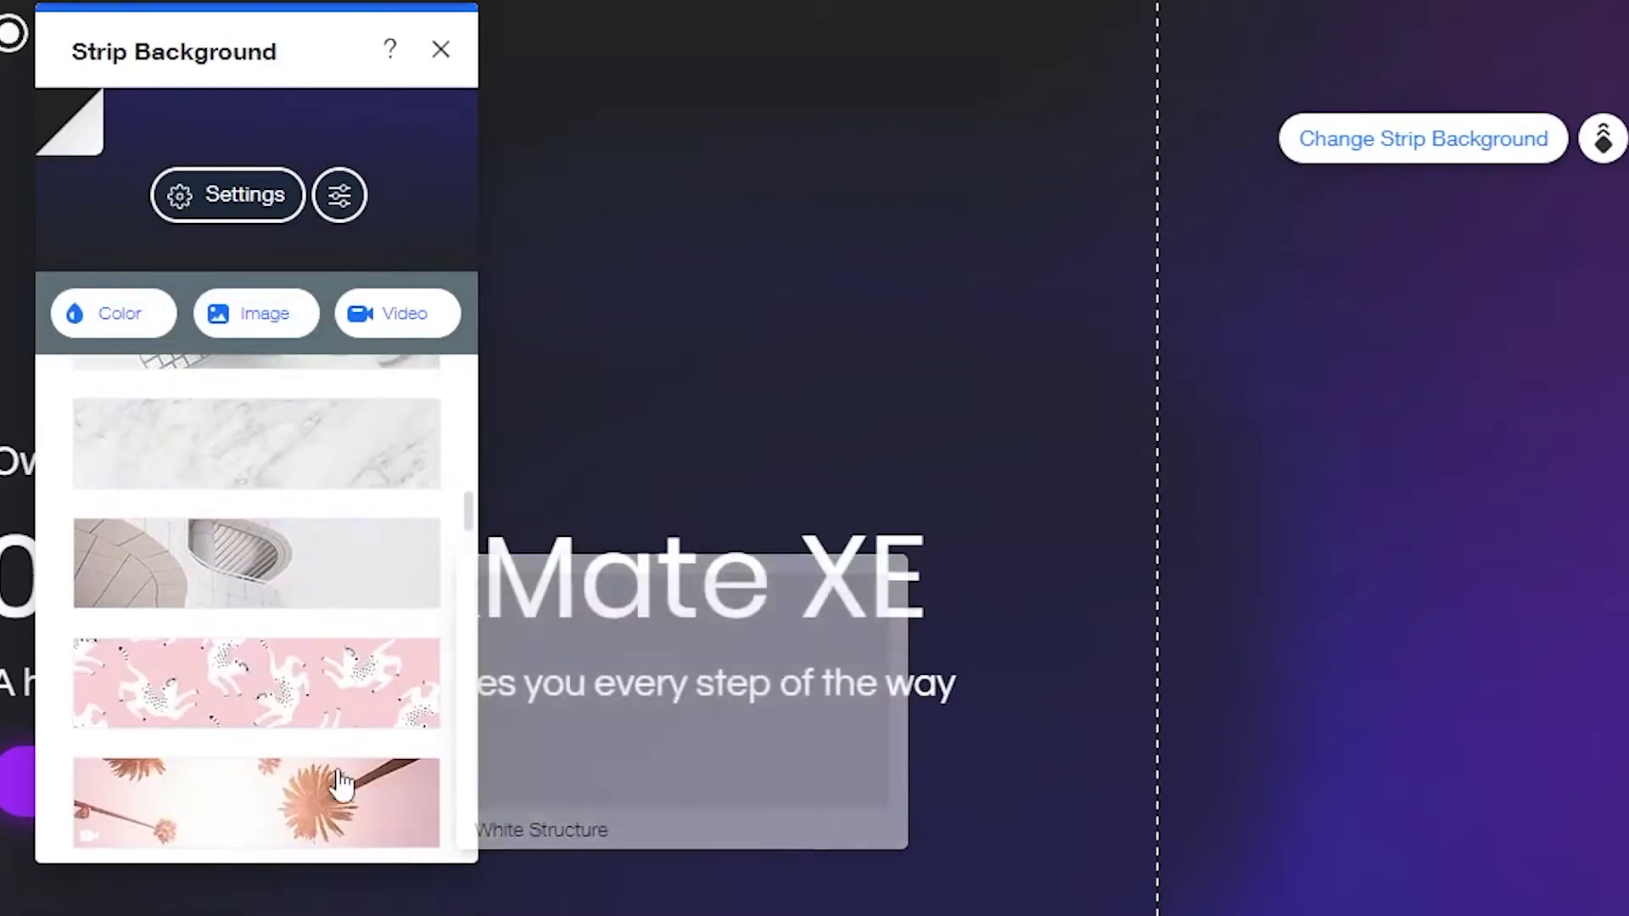
{"action": "left_click", "coordinate": [249, 343]}
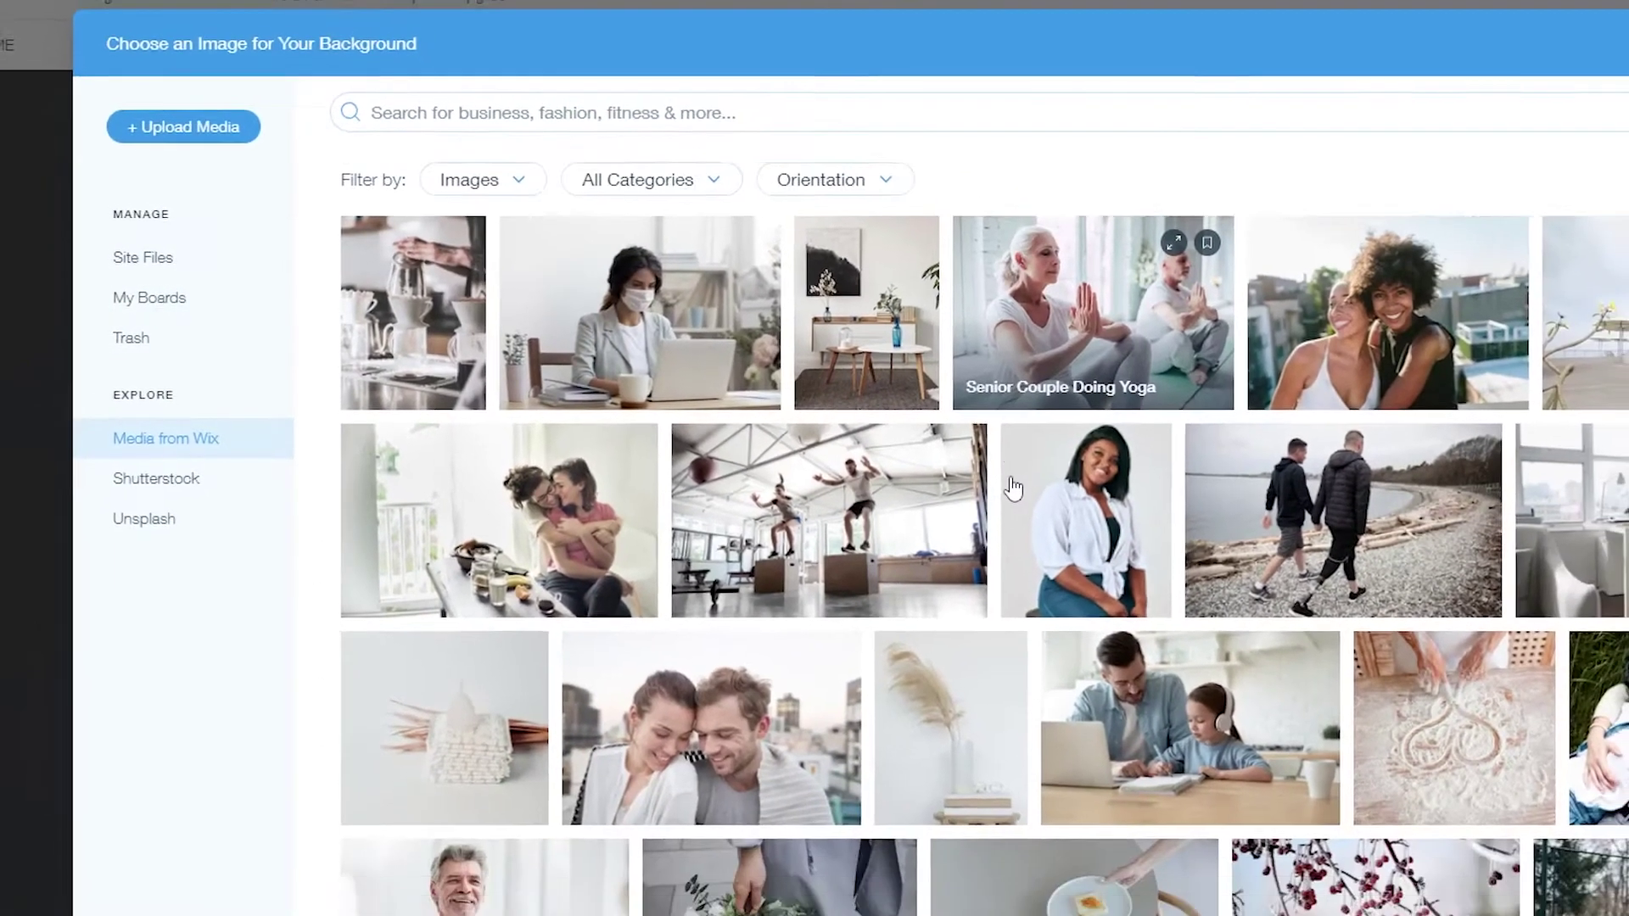
{"action": "scroll", "coordinate": [888, 461], "scroll_direction": "down", "scroll_amount": 6}
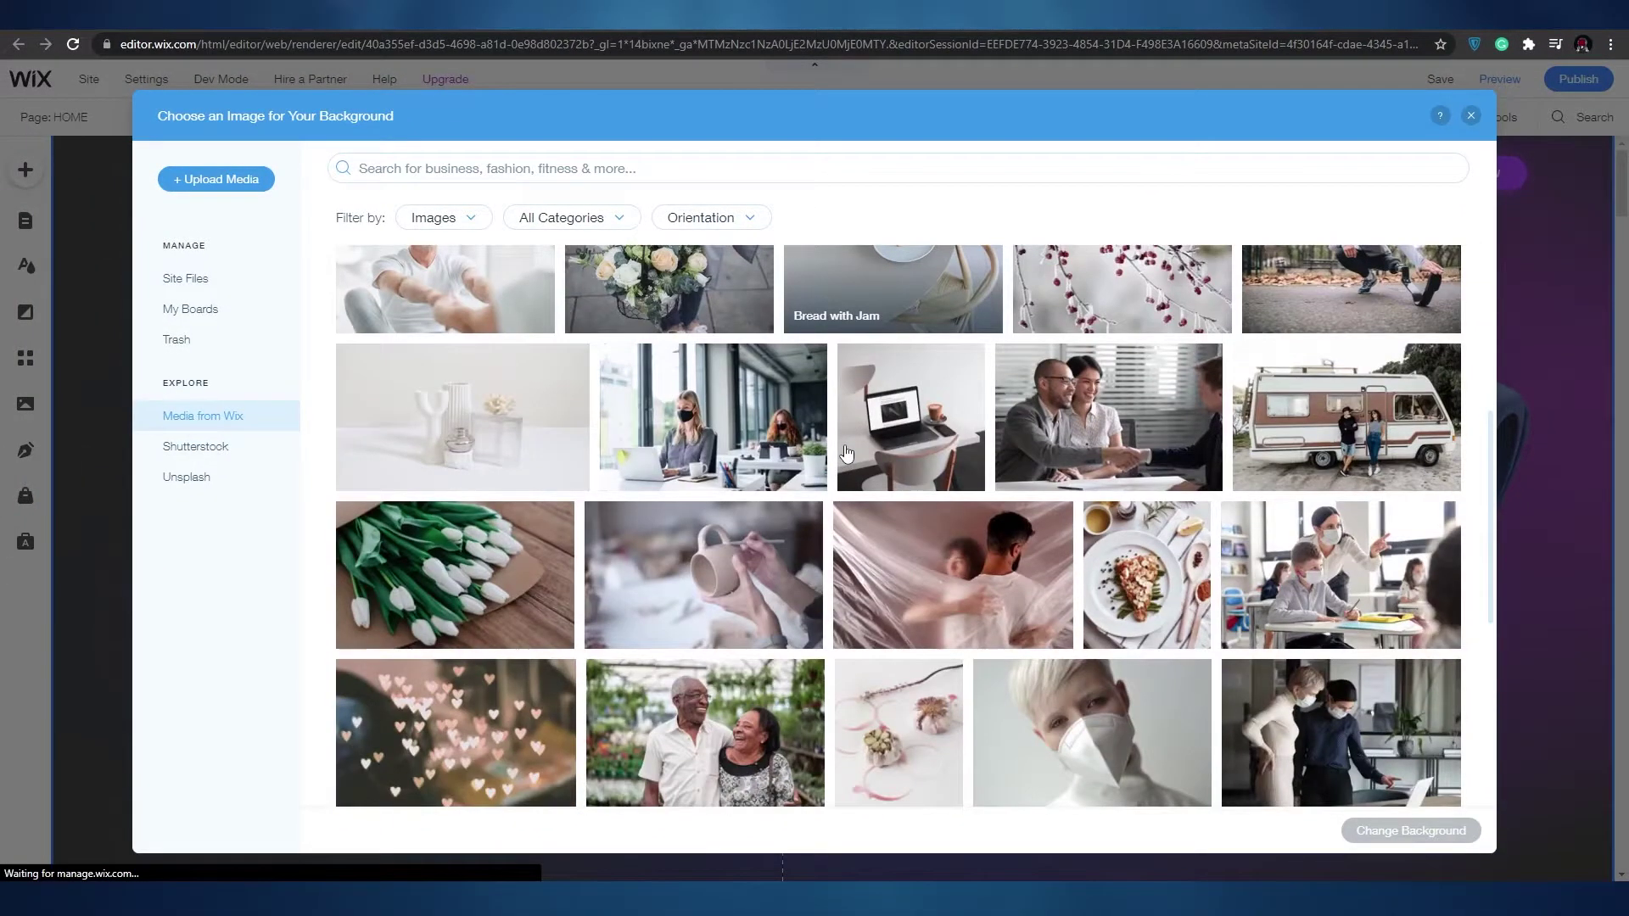
{"action": "scroll", "coordinate": [845, 458], "scroll_direction": "down", "scroll_amount": 6}
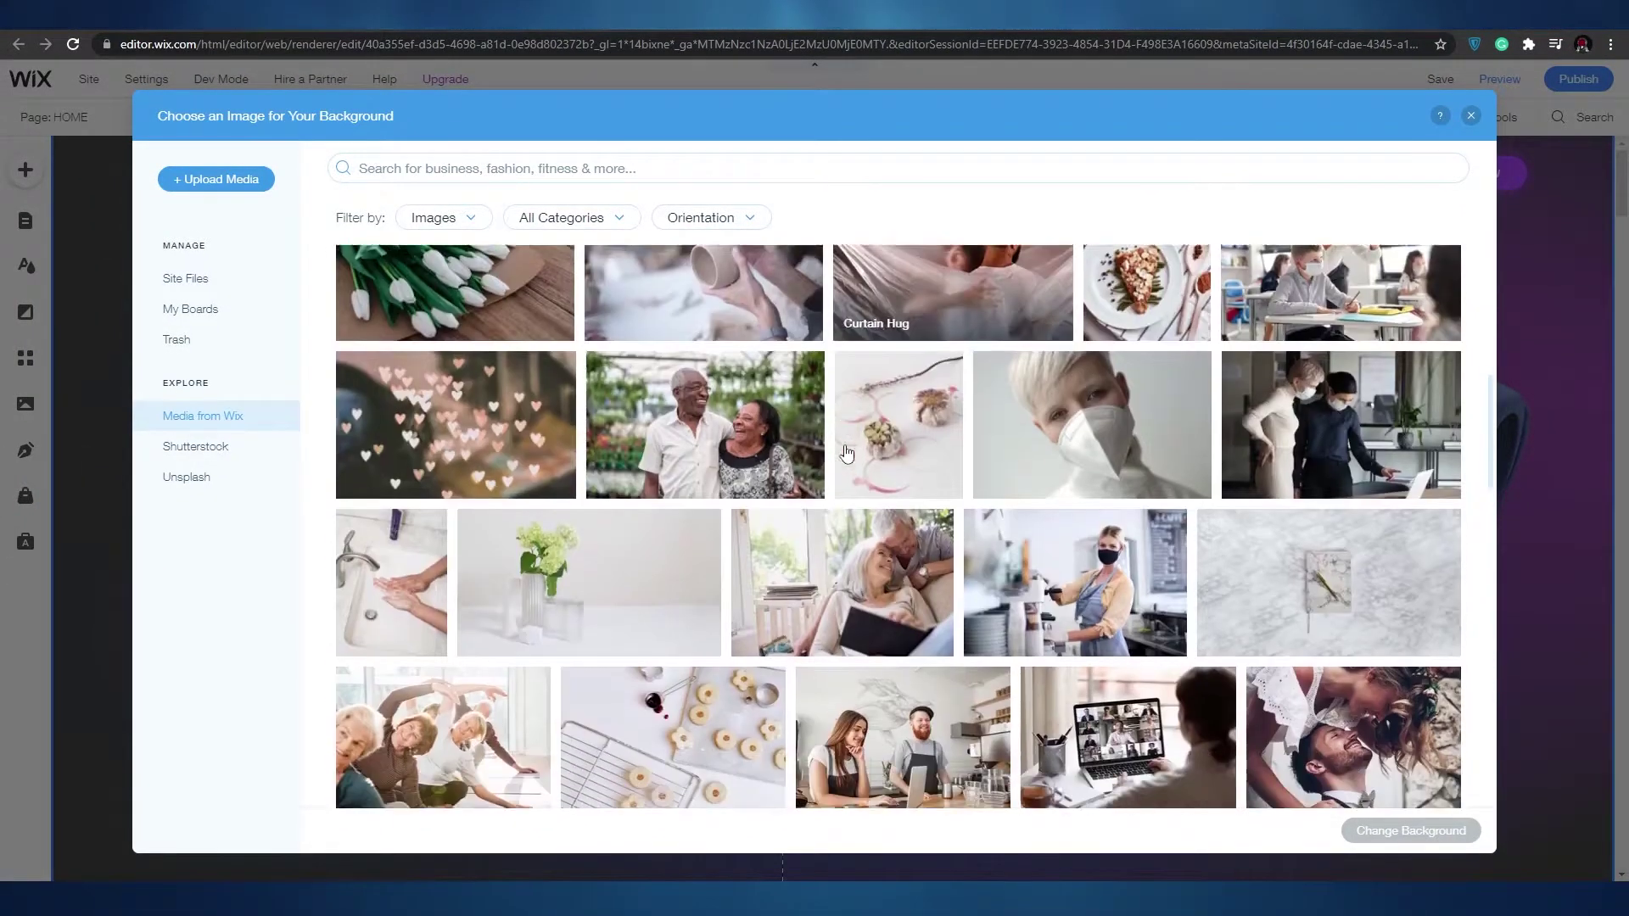
{"action": "scroll", "coordinate": [846, 482], "scroll_direction": "down", "scroll_amount": 6}
{"action": "scroll", "coordinate": [851, 477], "scroll_direction": "up", "scroll_amount": 9}
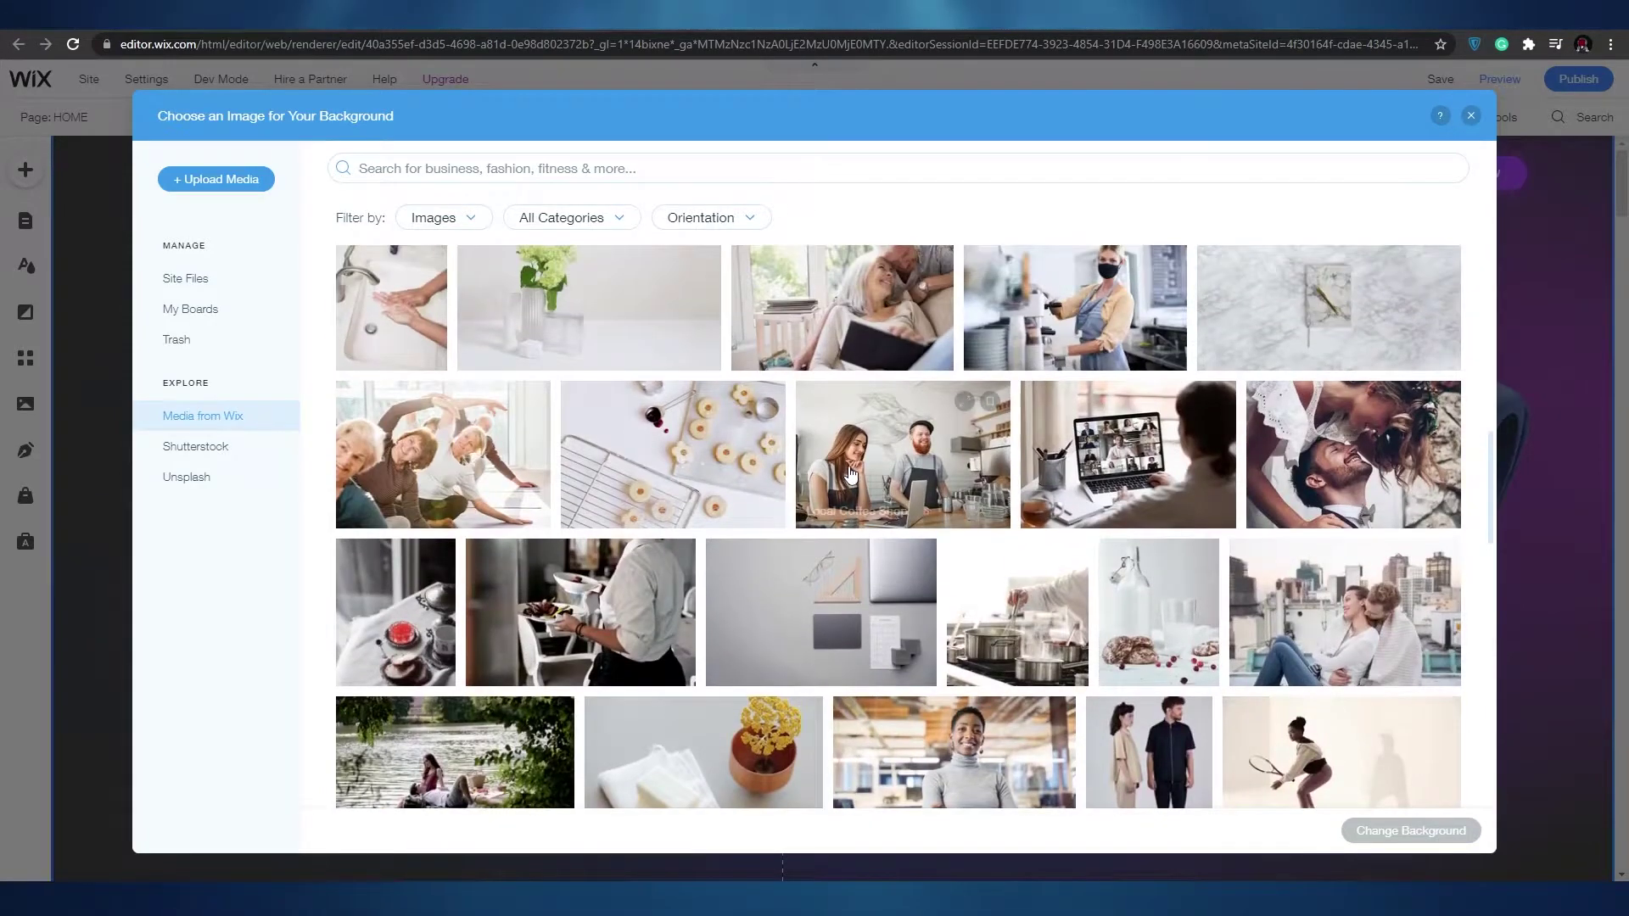
{"action": "scroll", "coordinate": [852, 474], "scroll_direction": "up", "scroll_amount": 10}
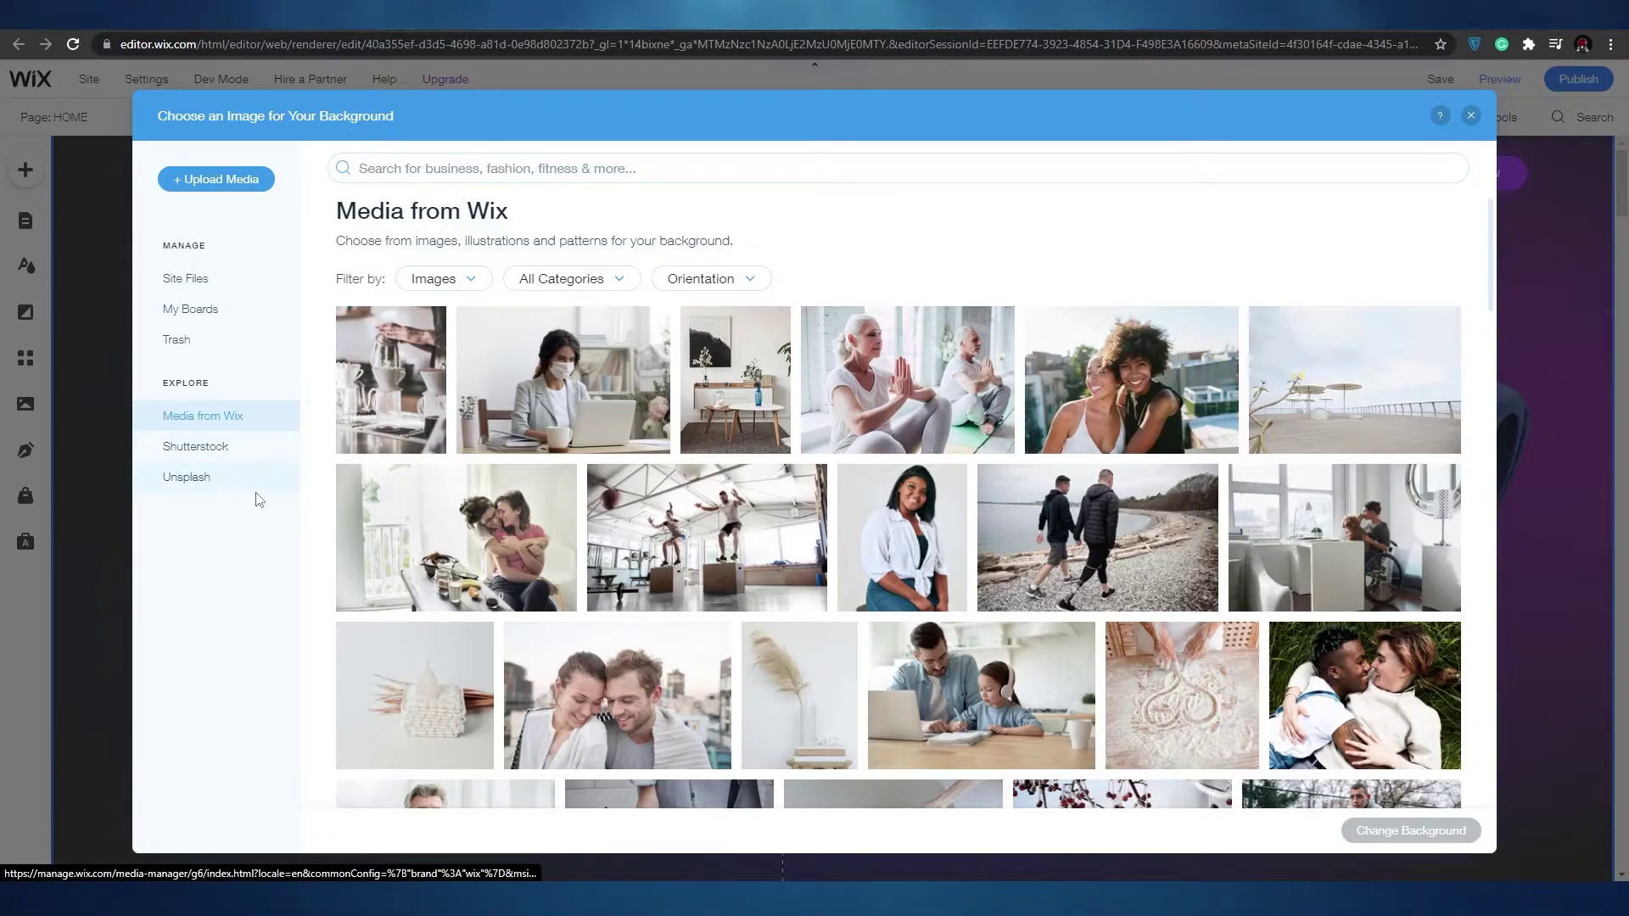
- Check the Shutterstock, Unsplash and Site Files image sources, then close the image chooser without changing the background
{"action": "left_click", "coordinate": [220, 453]}
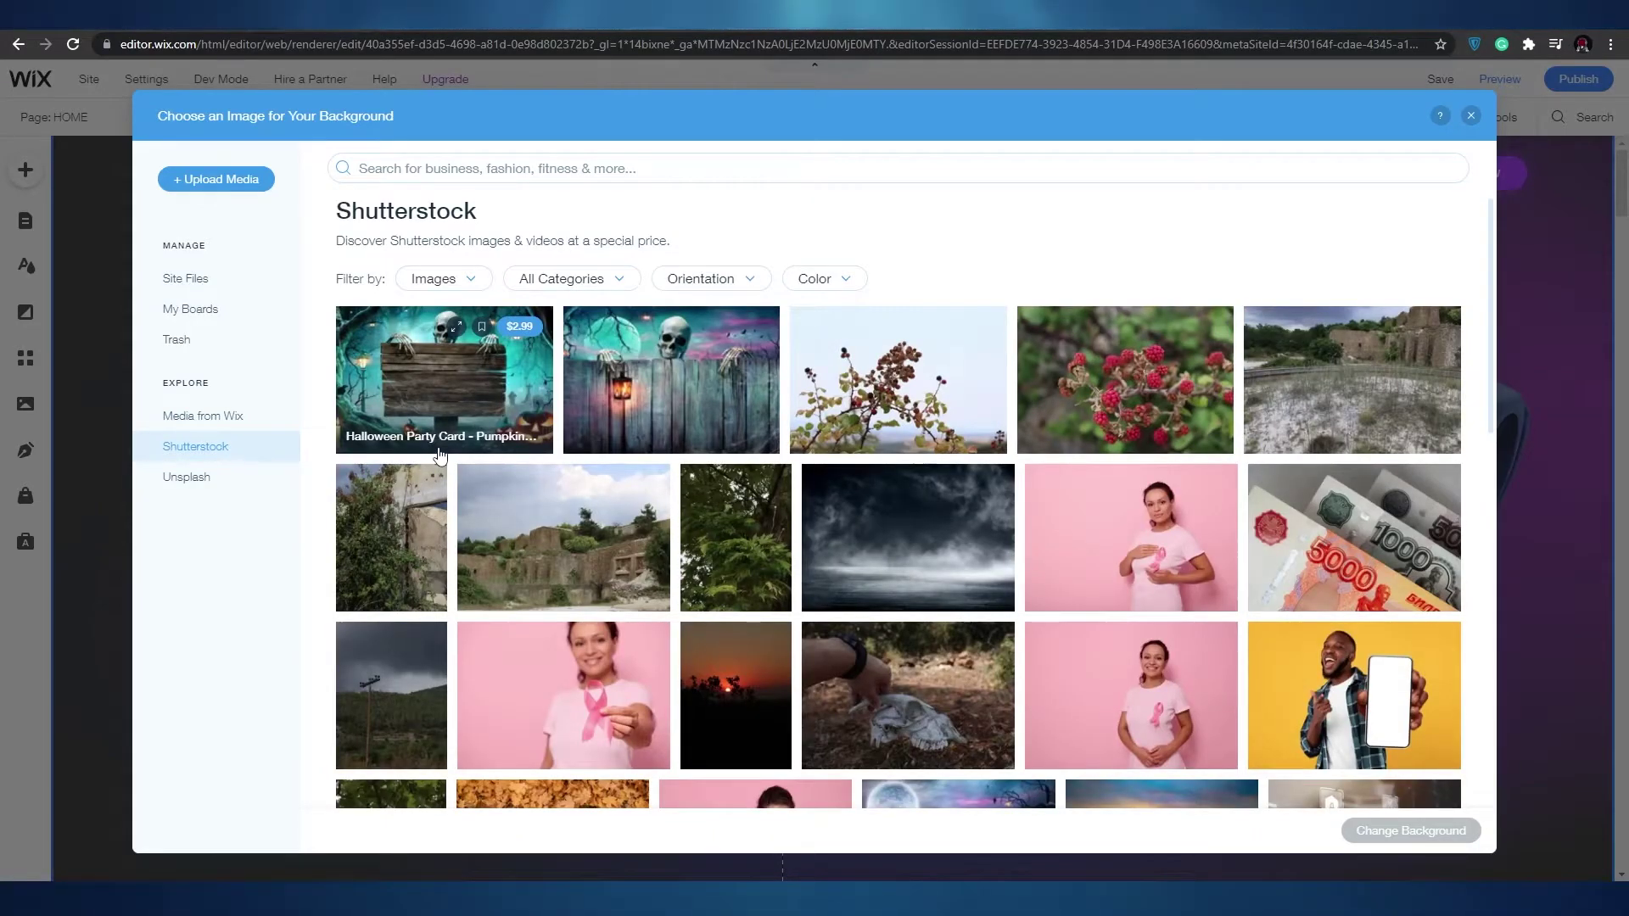
{"action": "left_click", "coordinate": [235, 493]}
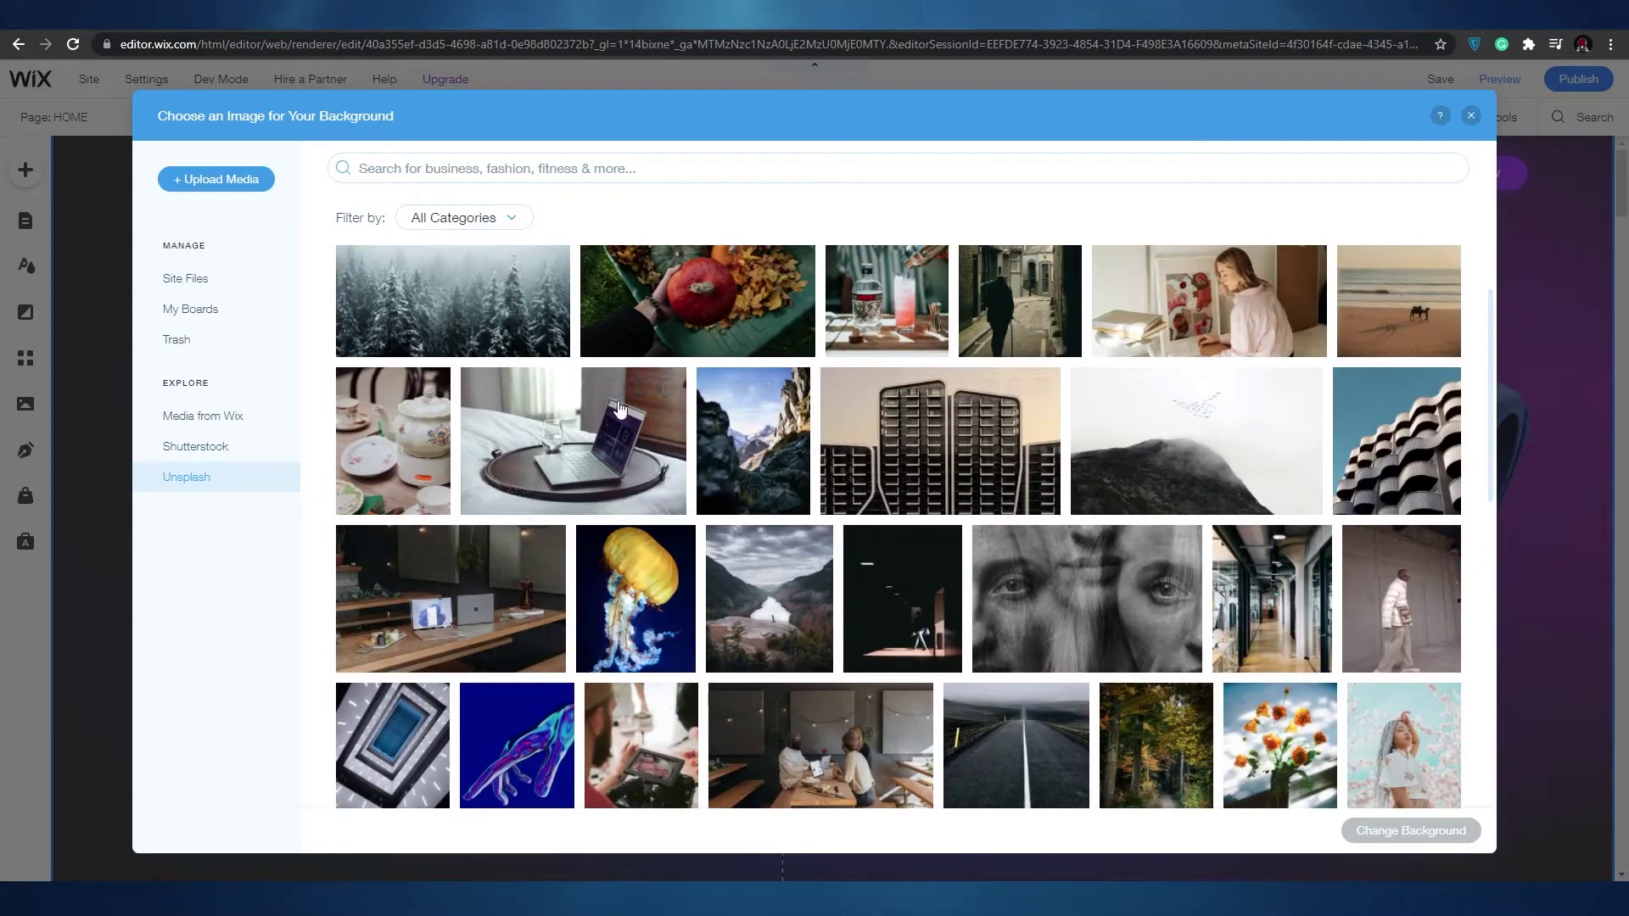
{"action": "left_click", "coordinate": [217, 280]}
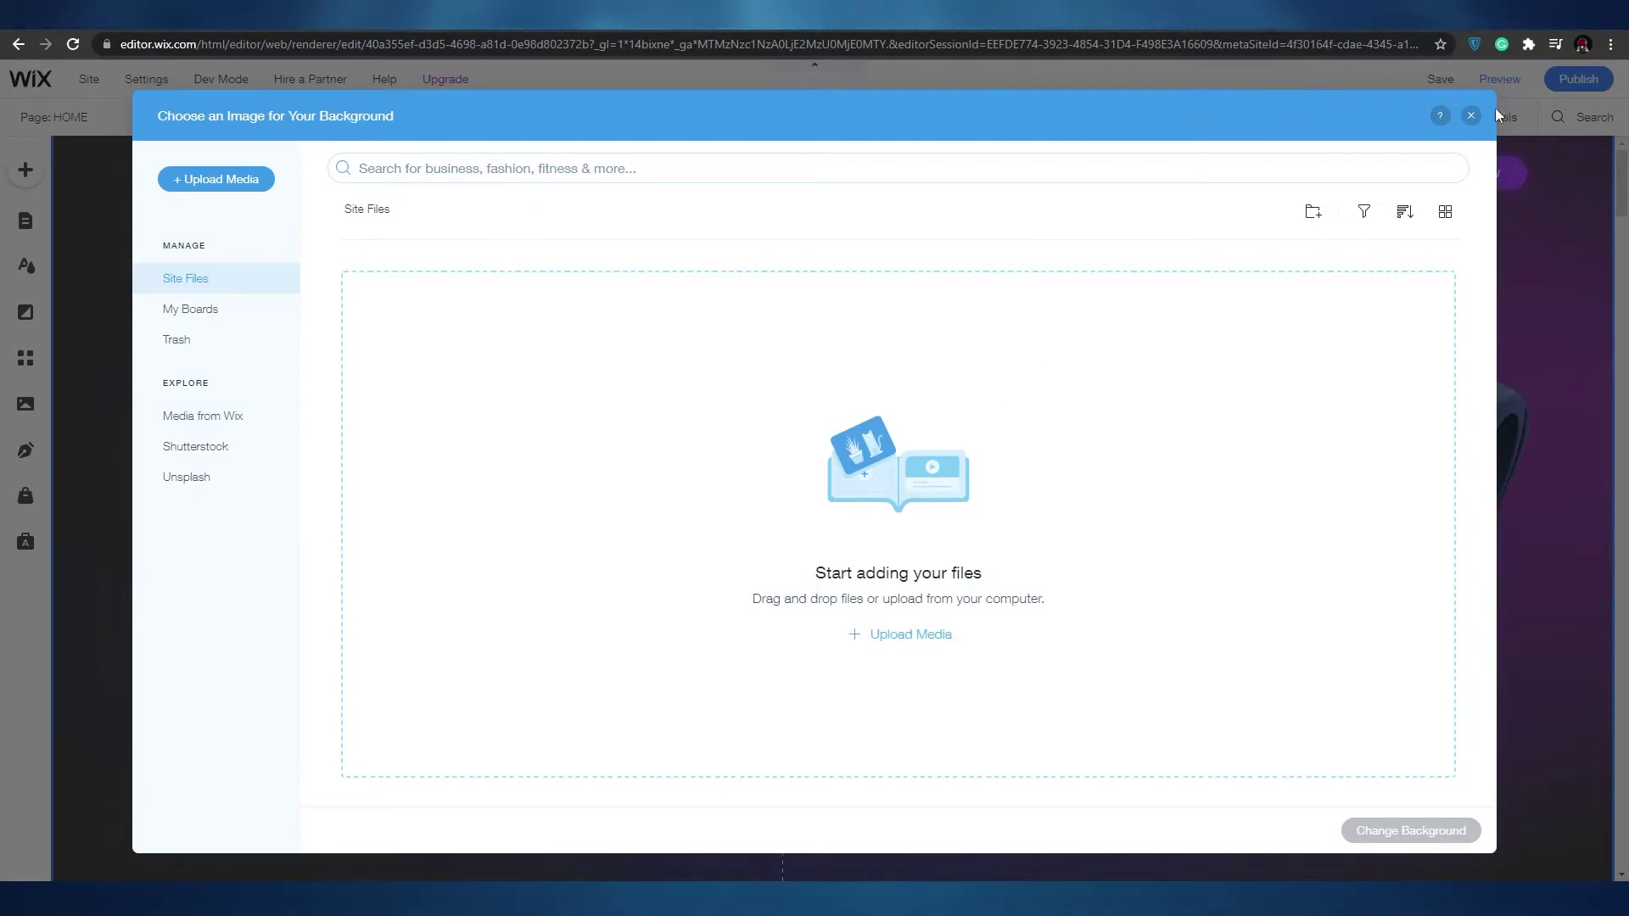
{"action": "left_click", "coordinate": [1471, 116]}
{"action": "key", "text": "Escape"}
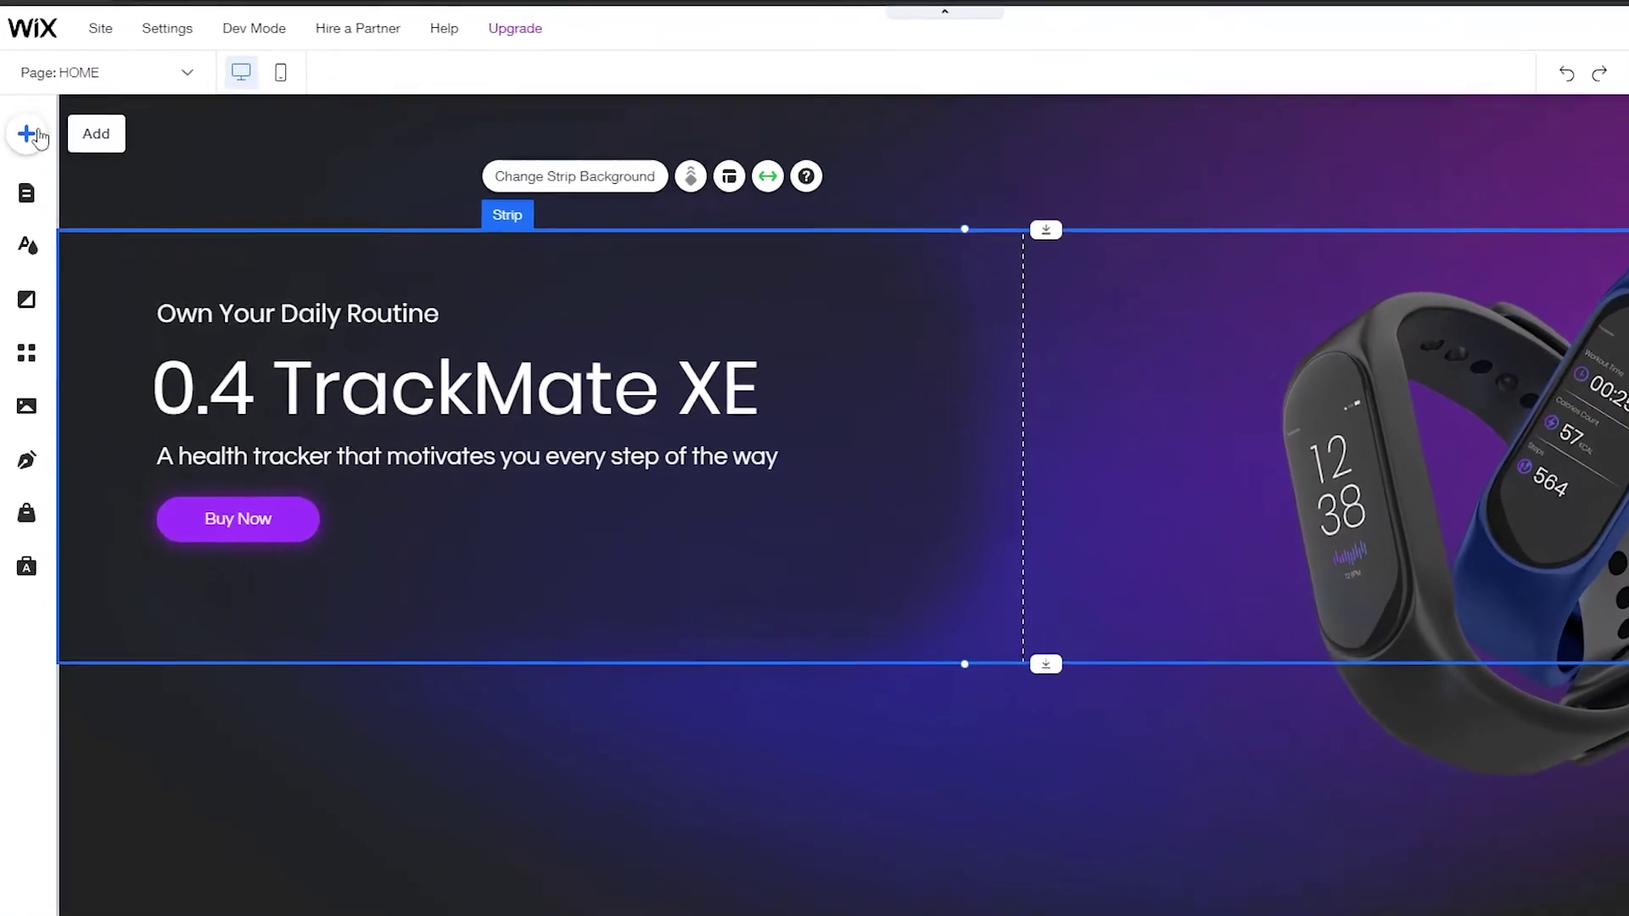
- Open the add-element library and browse its Text, Image, Button, Gallery, Interactive, List and Video & Music categories
{"action": "left_click", "coordinate": [30, 51]}
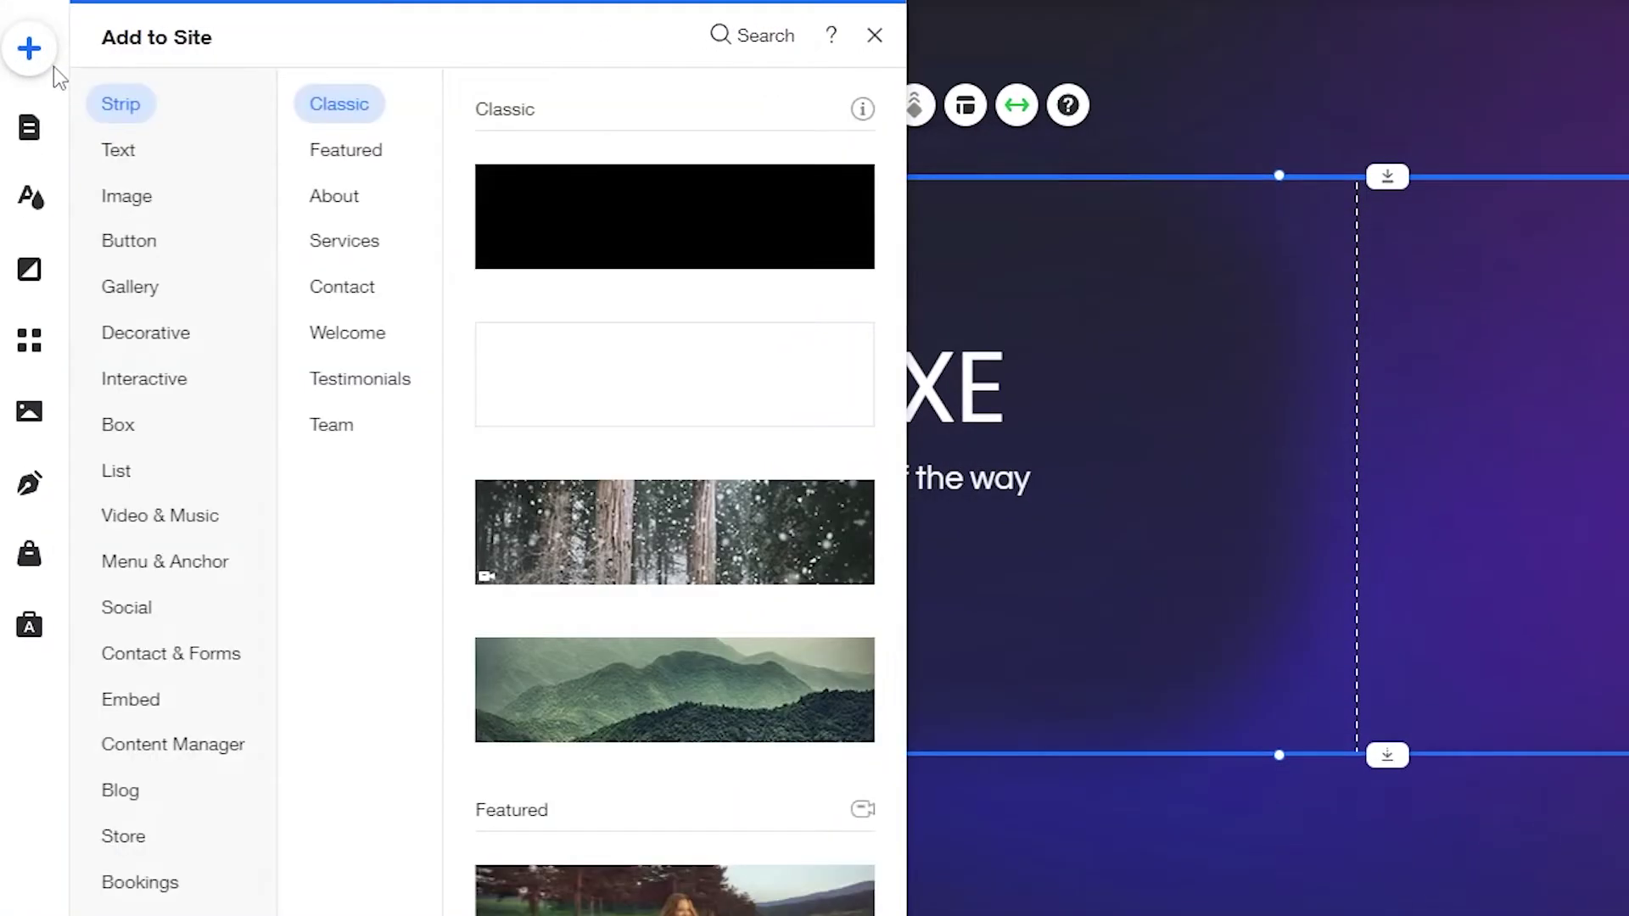
{"action": "left_click", "coordinate": [119, 153]}
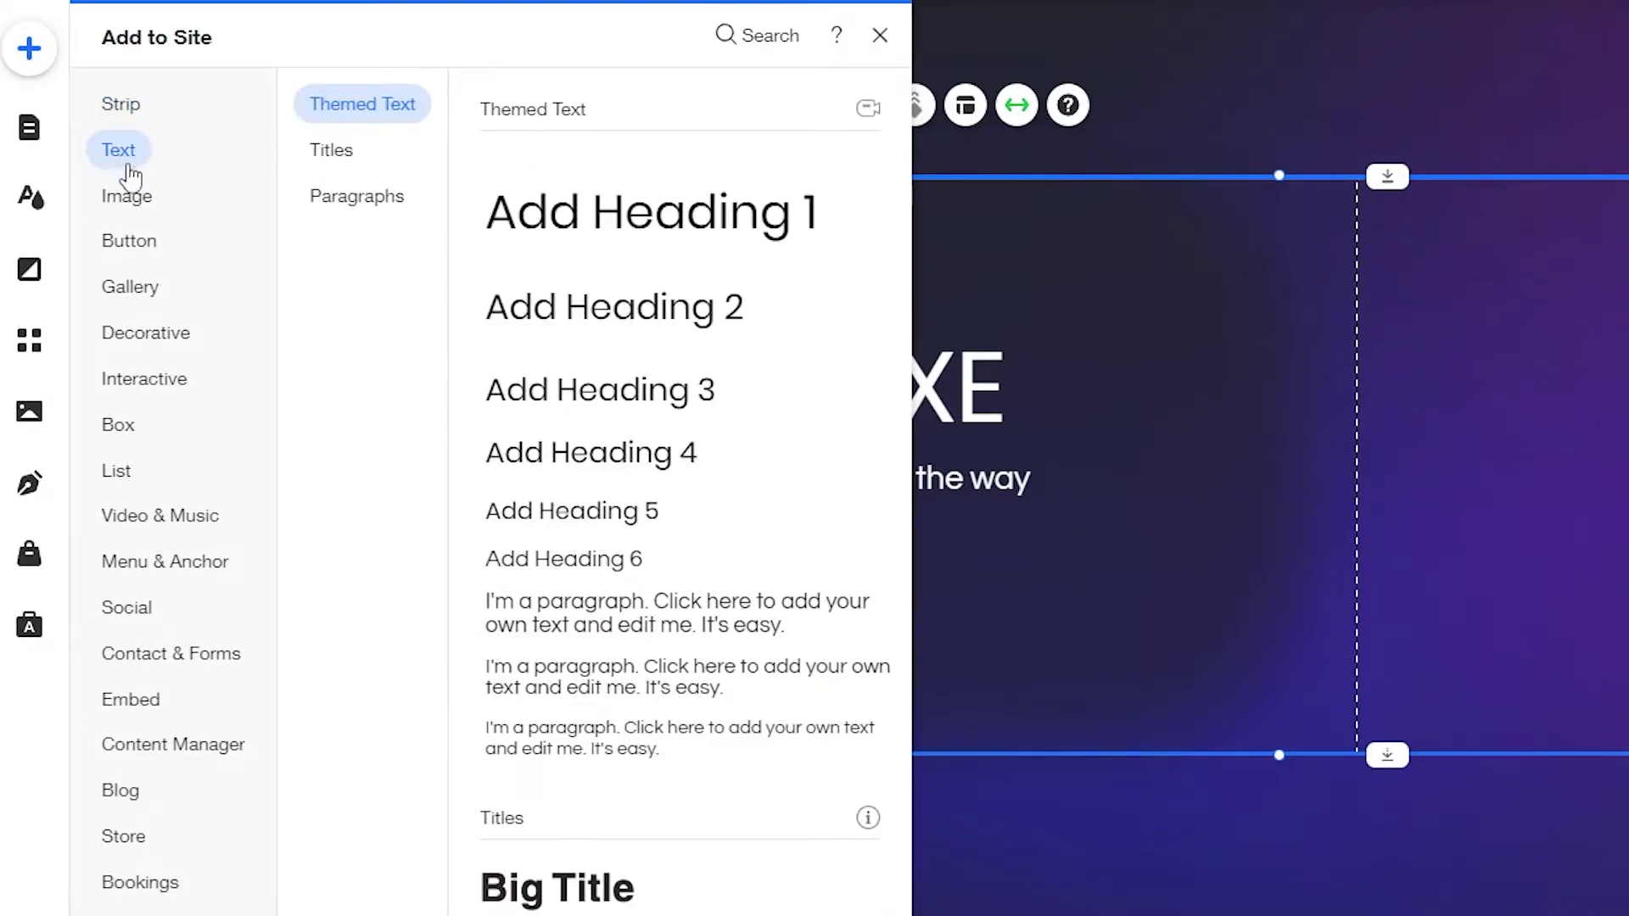
{"action": "left_click", "coordinate": [136, 200]}
{"action": "left_click", "coordinate": [140, 244]}
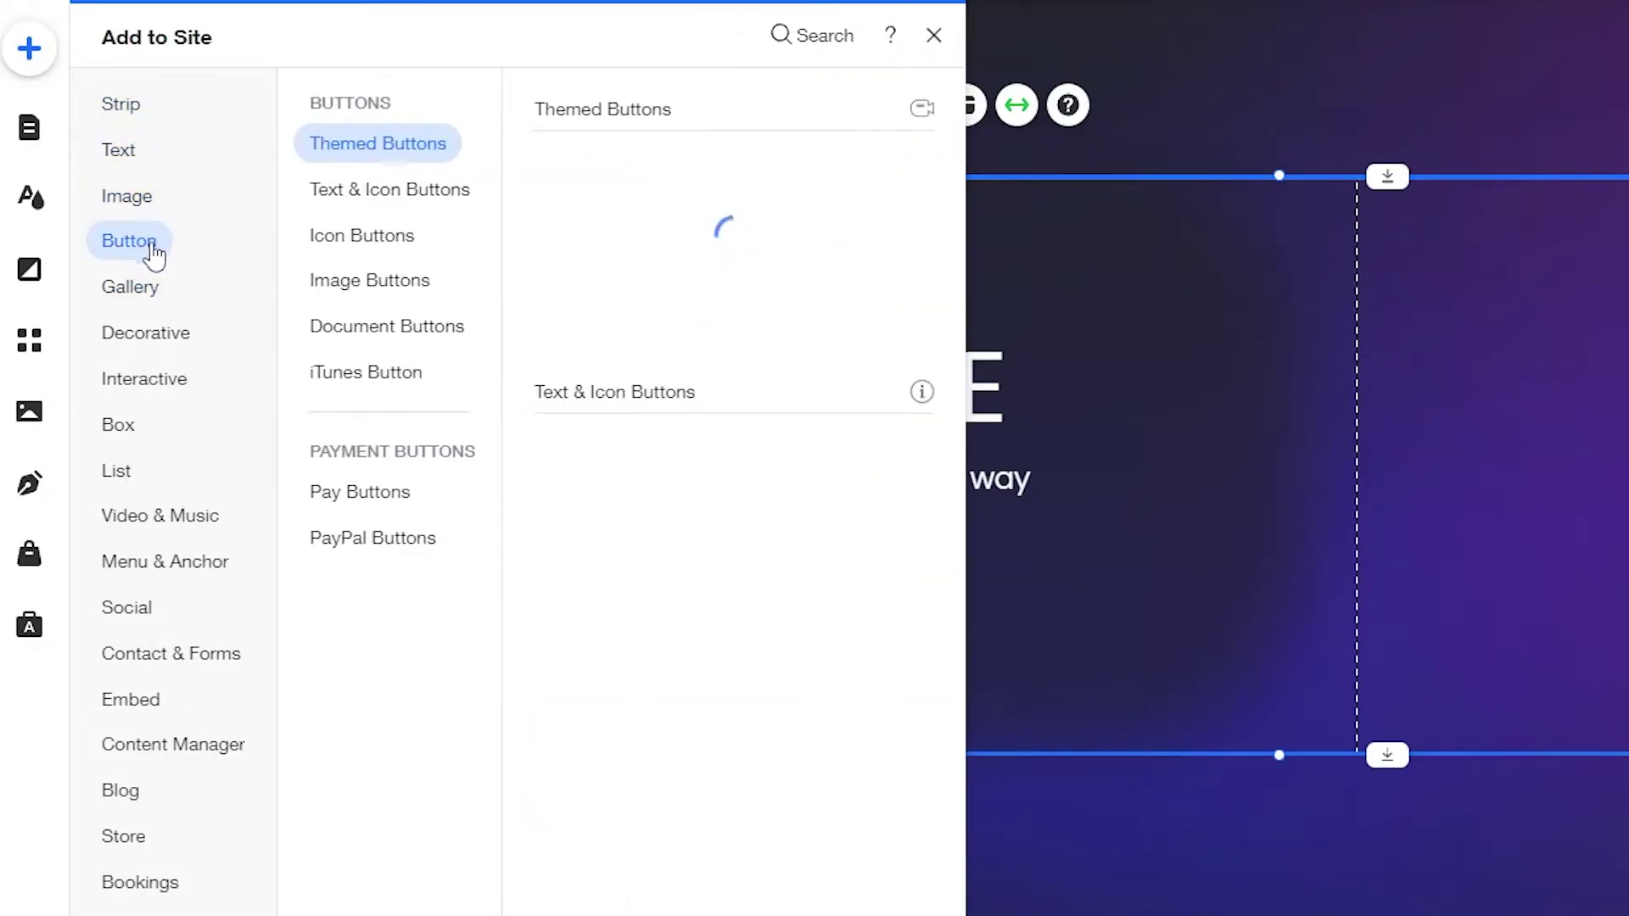
{"action": "left_click", "coordinate": [158, 293]}
{"action": "left_click", "coordinate": [163, 375]}
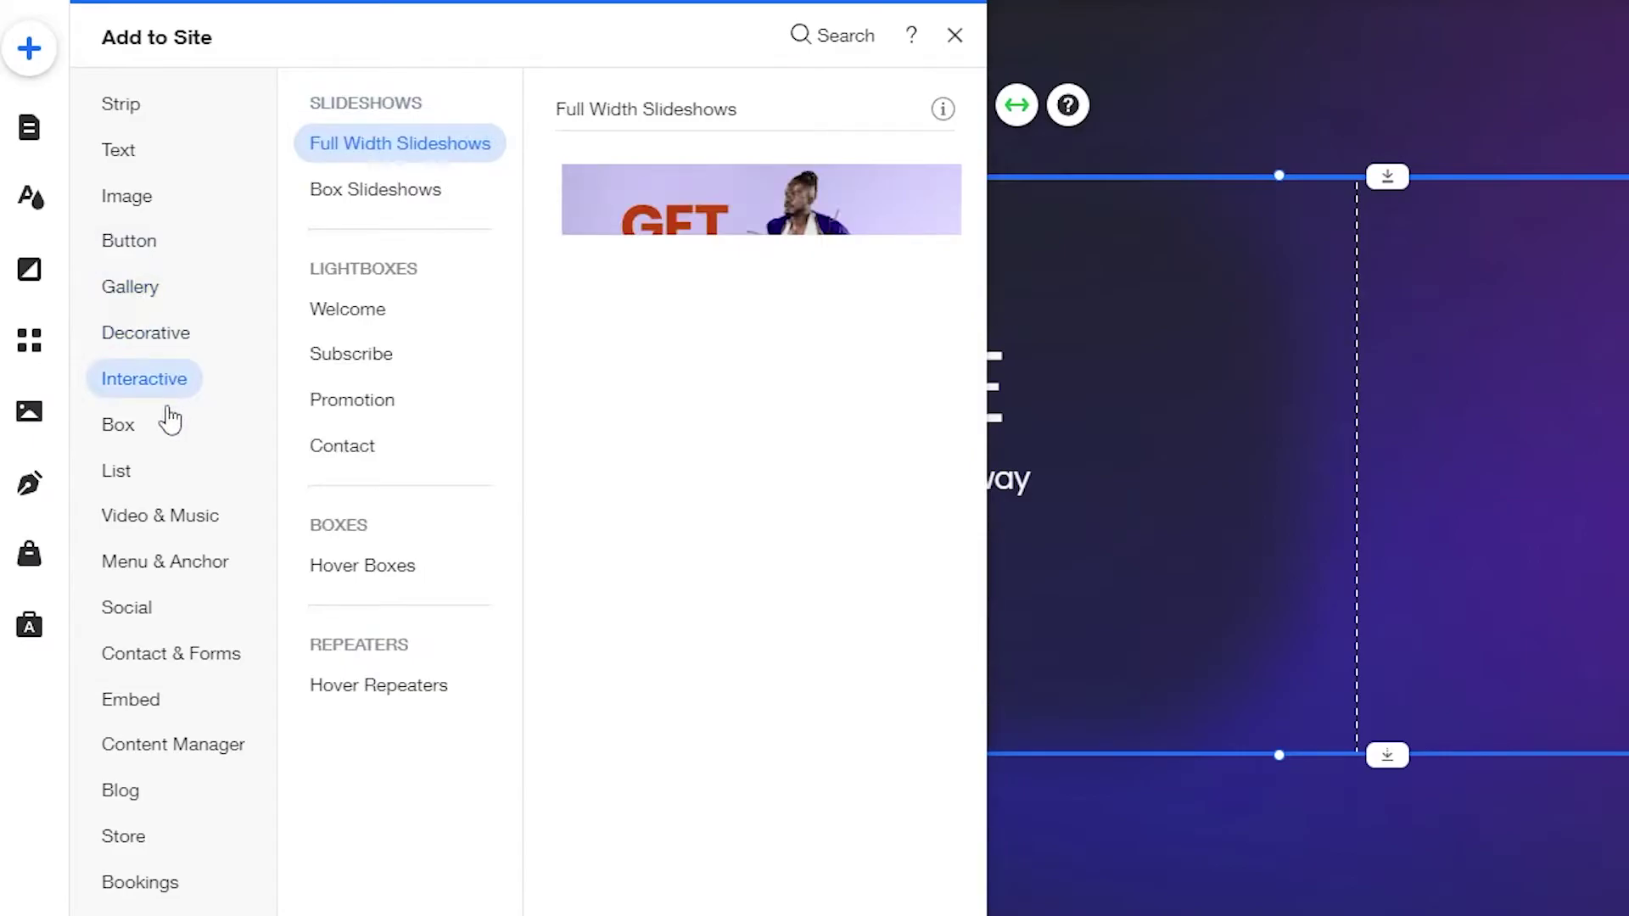
{"action": "left_click", "coordinate": [151, 474]}
{"action": "left_click", "coordinate": [168, 518]}
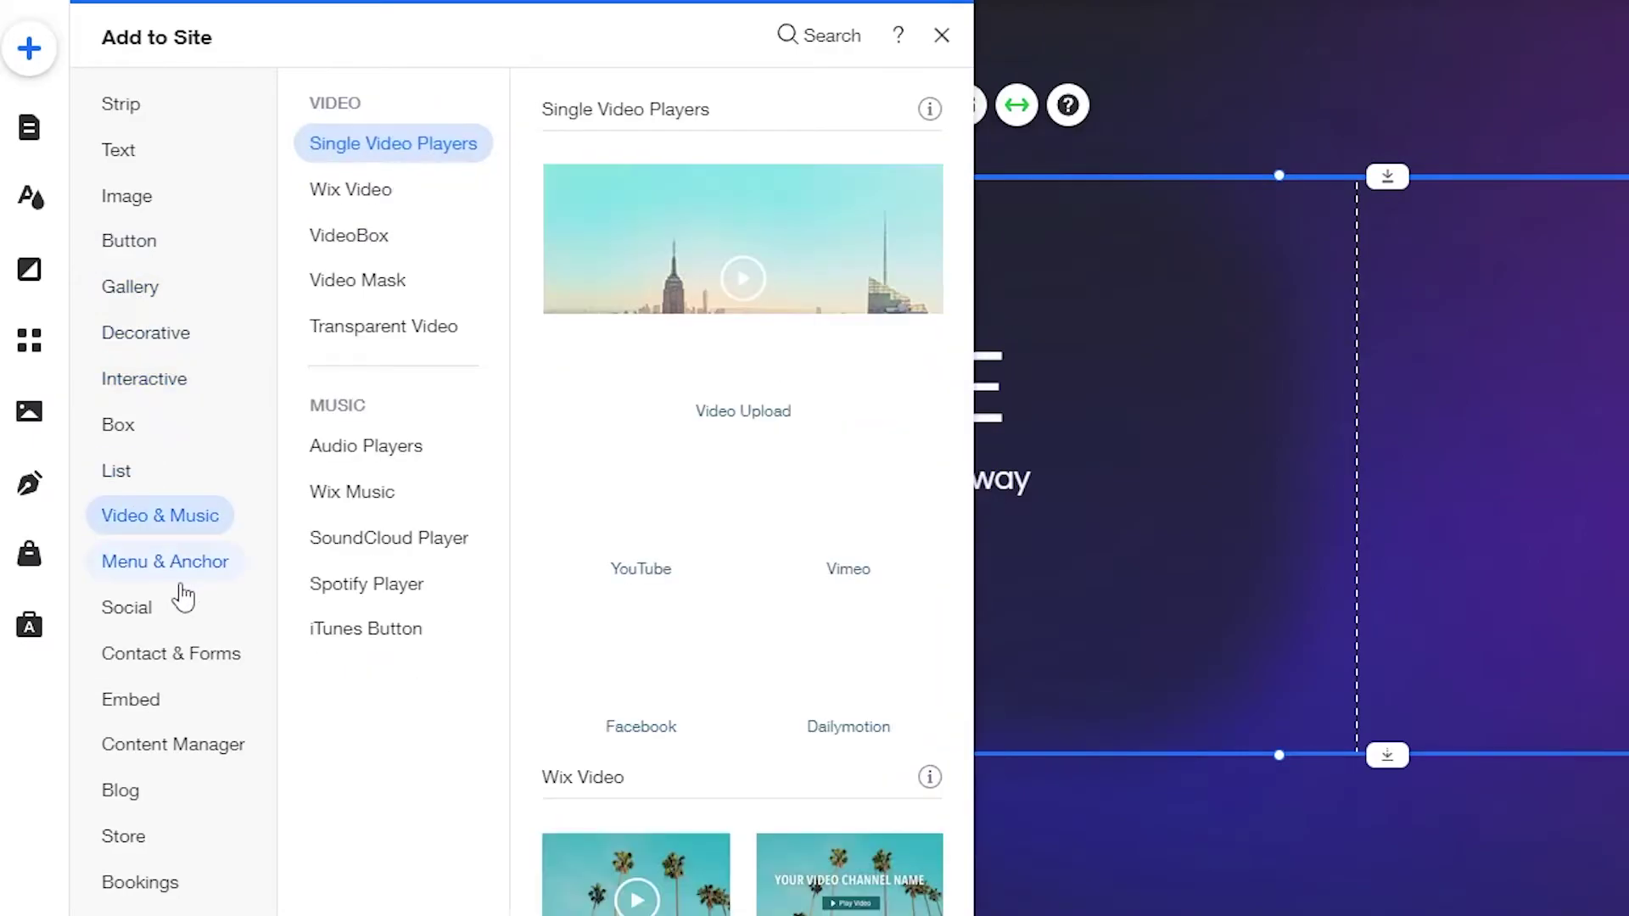
{"action": "left_click", "coordinate": [194, 580]}
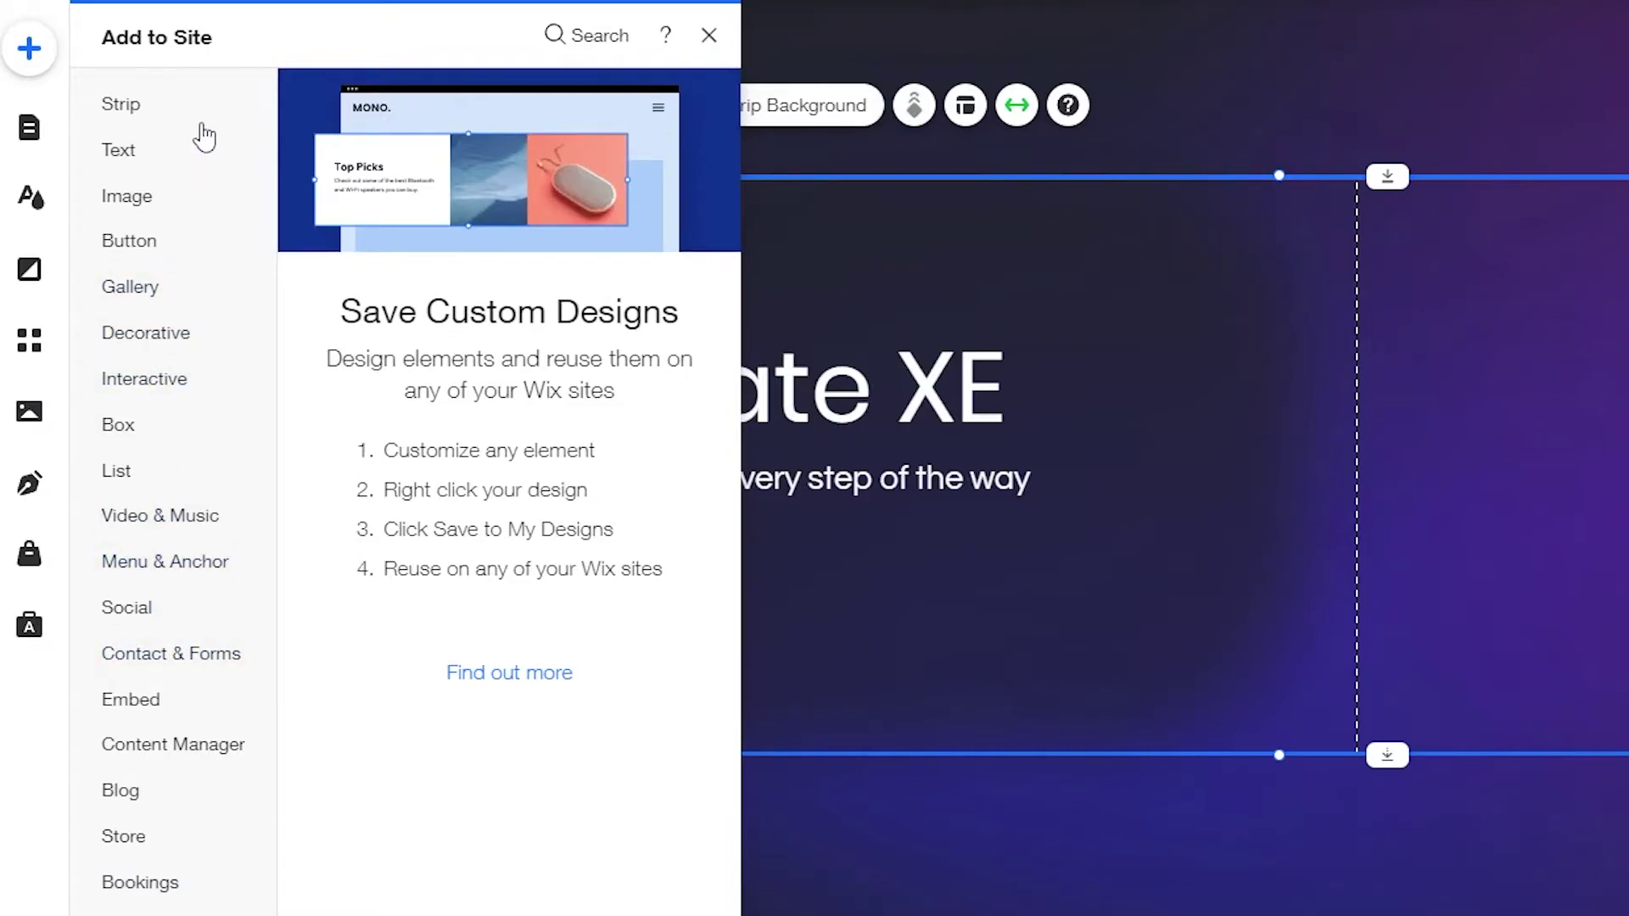
- Examine the themed, icon, document, Pay and PayPal options in the Button category, then close the element library
{"action": "mouse_move", "coordinate": [121, 104]}
{"action": "mouse_move", "coordinate": [141, 203]}
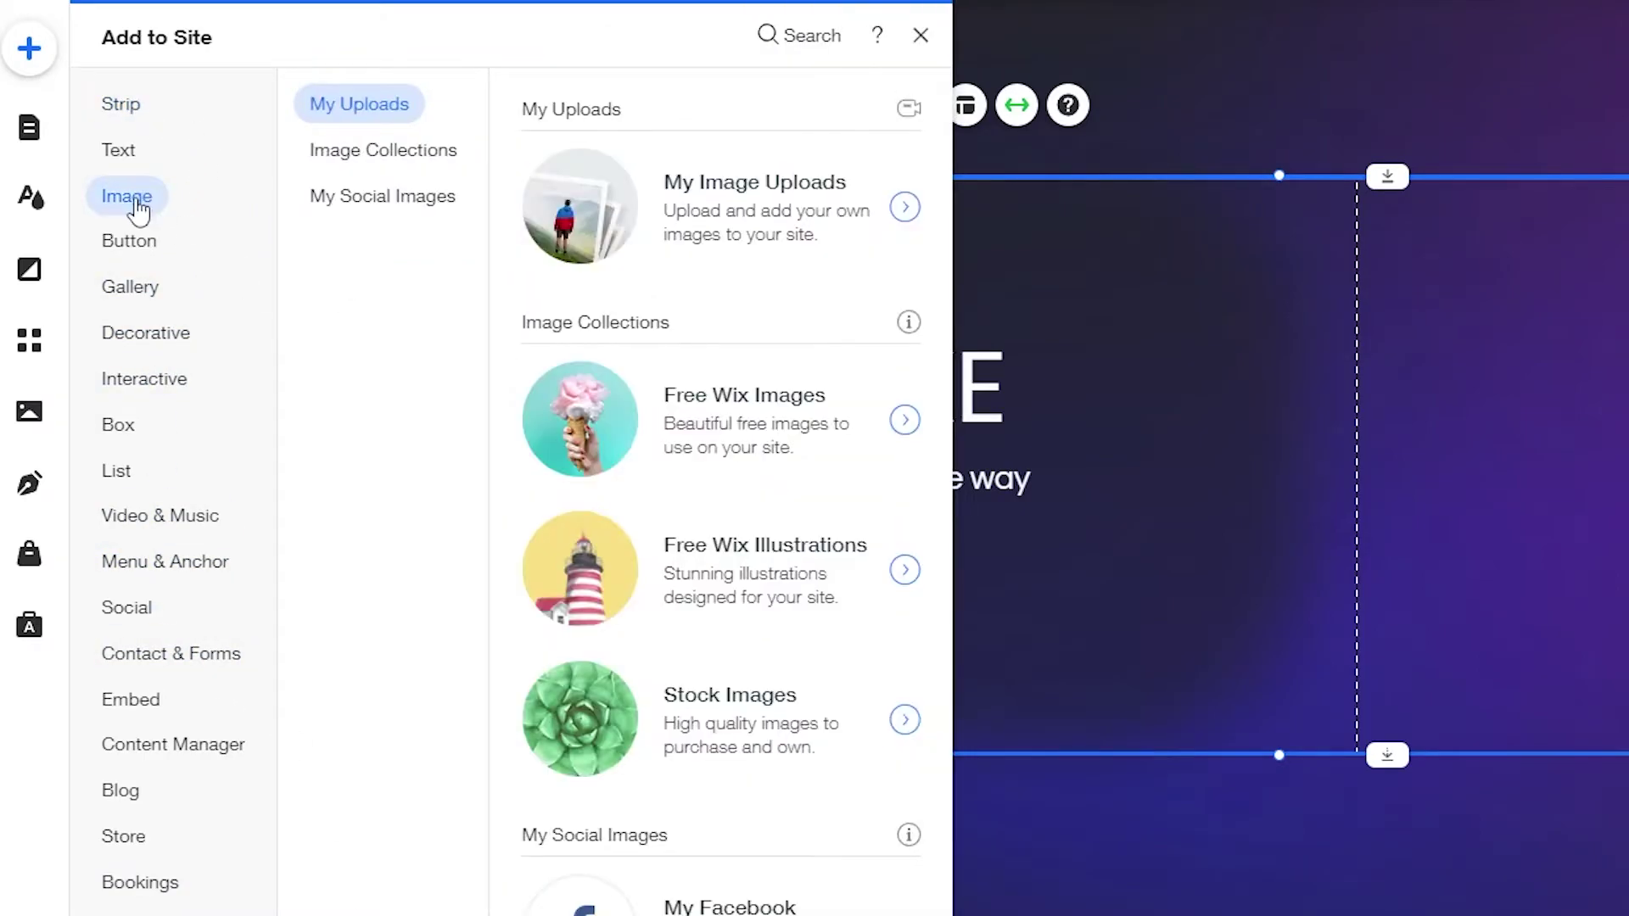
{"action": "mouse_move", "coordinate": [138, 248]}
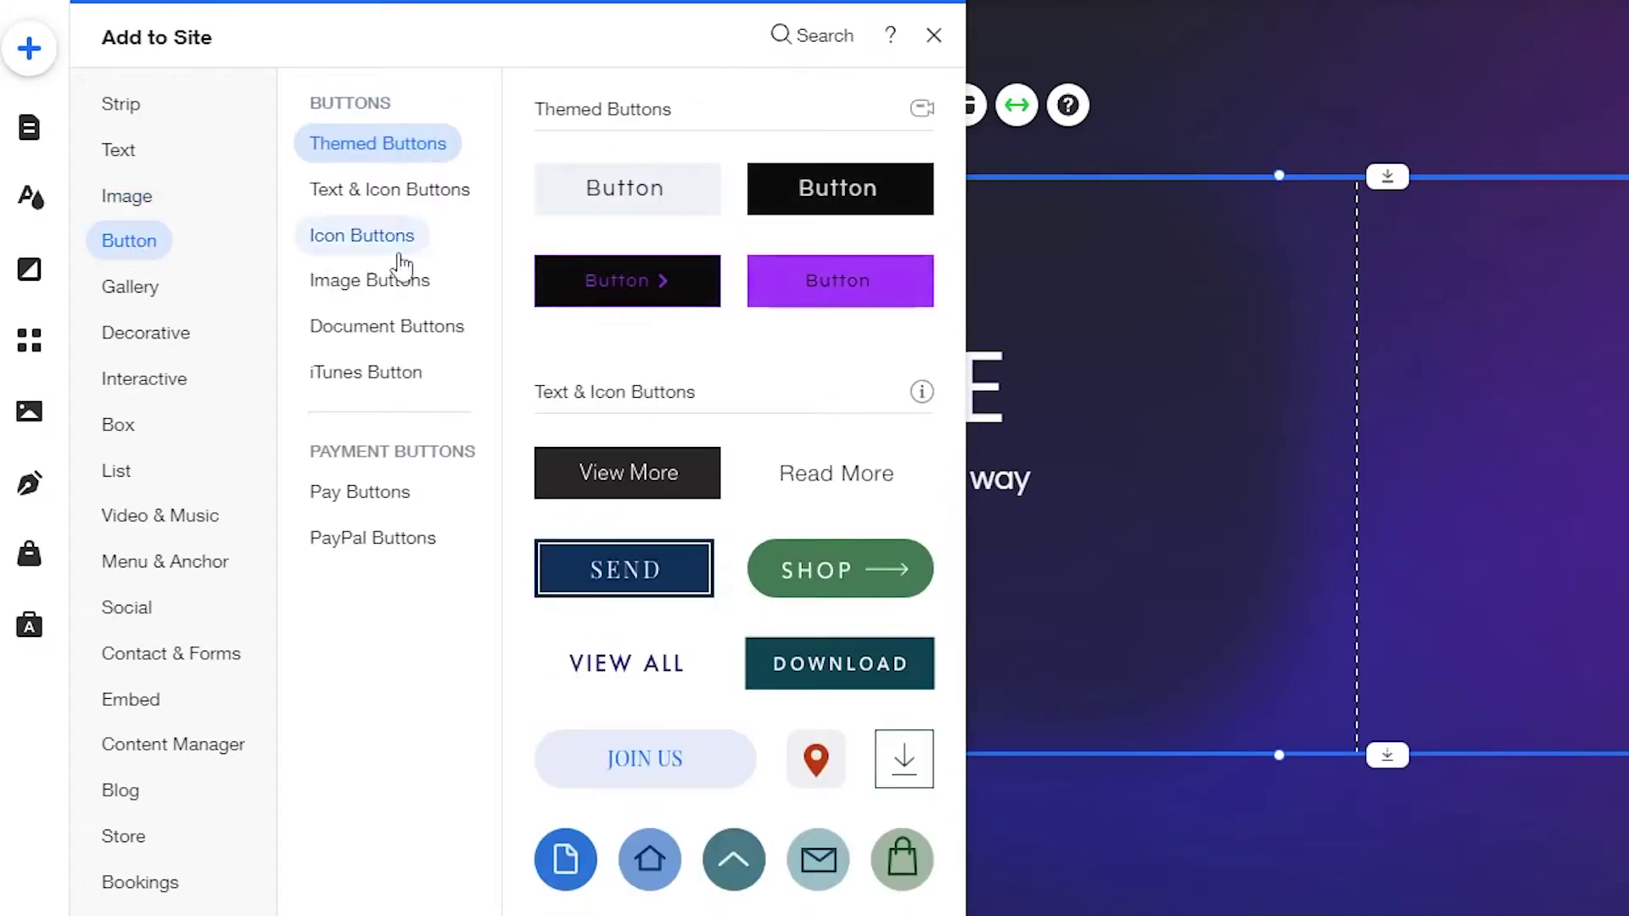
{"action": "left_click", "coordinate": [373, 554]}
{"action": "left_click", "coordinate": [410, 146]}
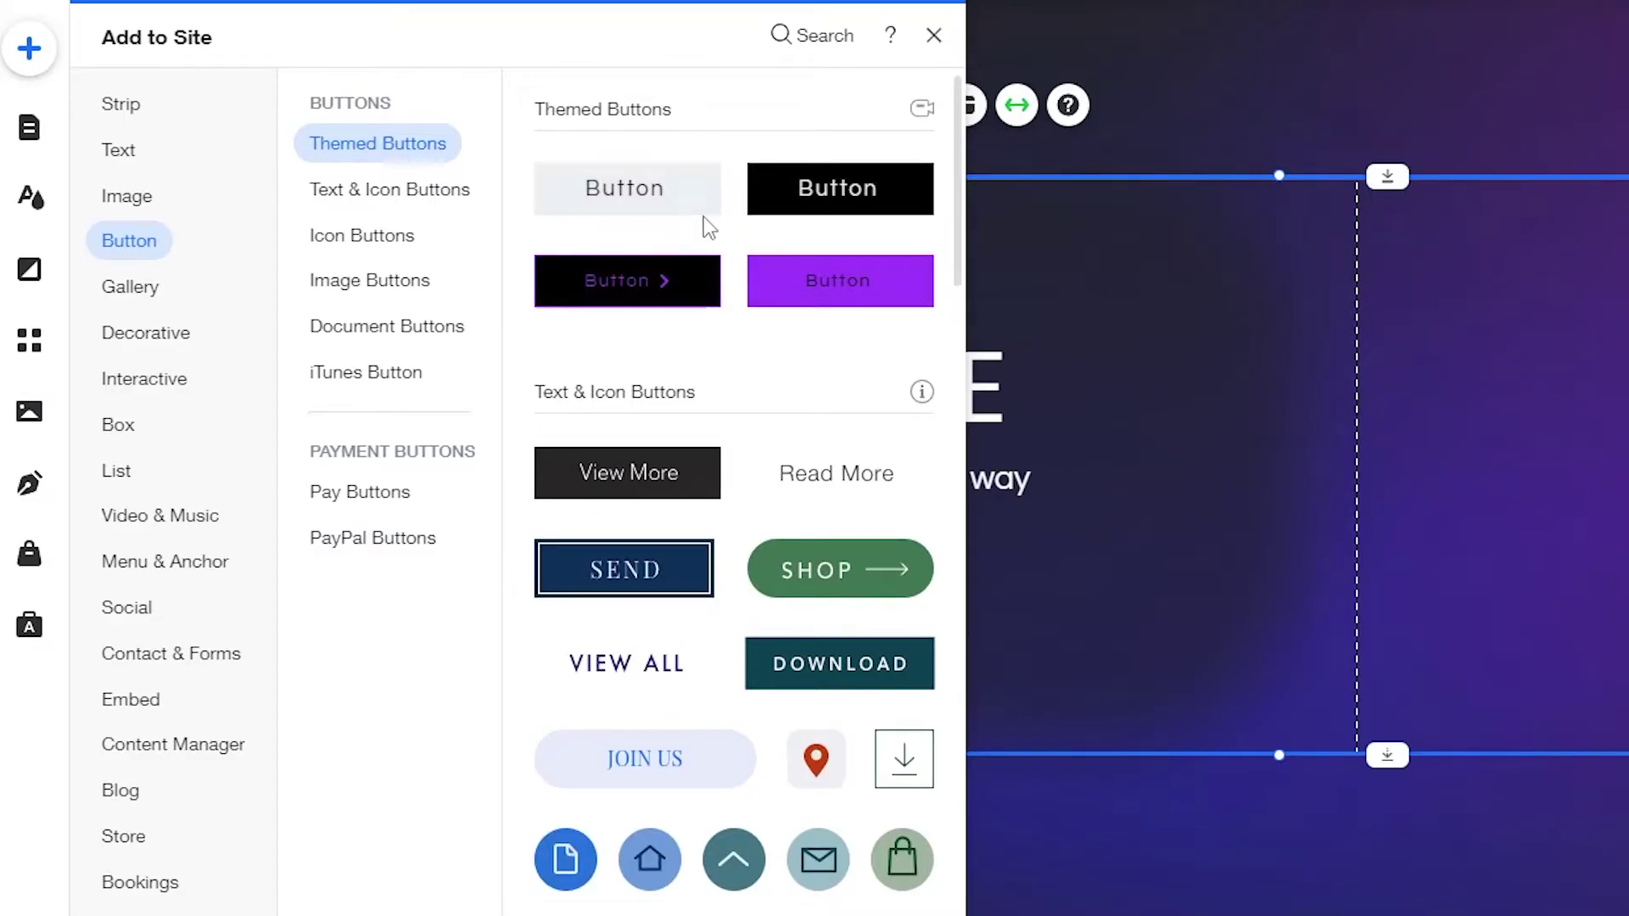
{"action": "left_click", "coordinate": [382, 237]}
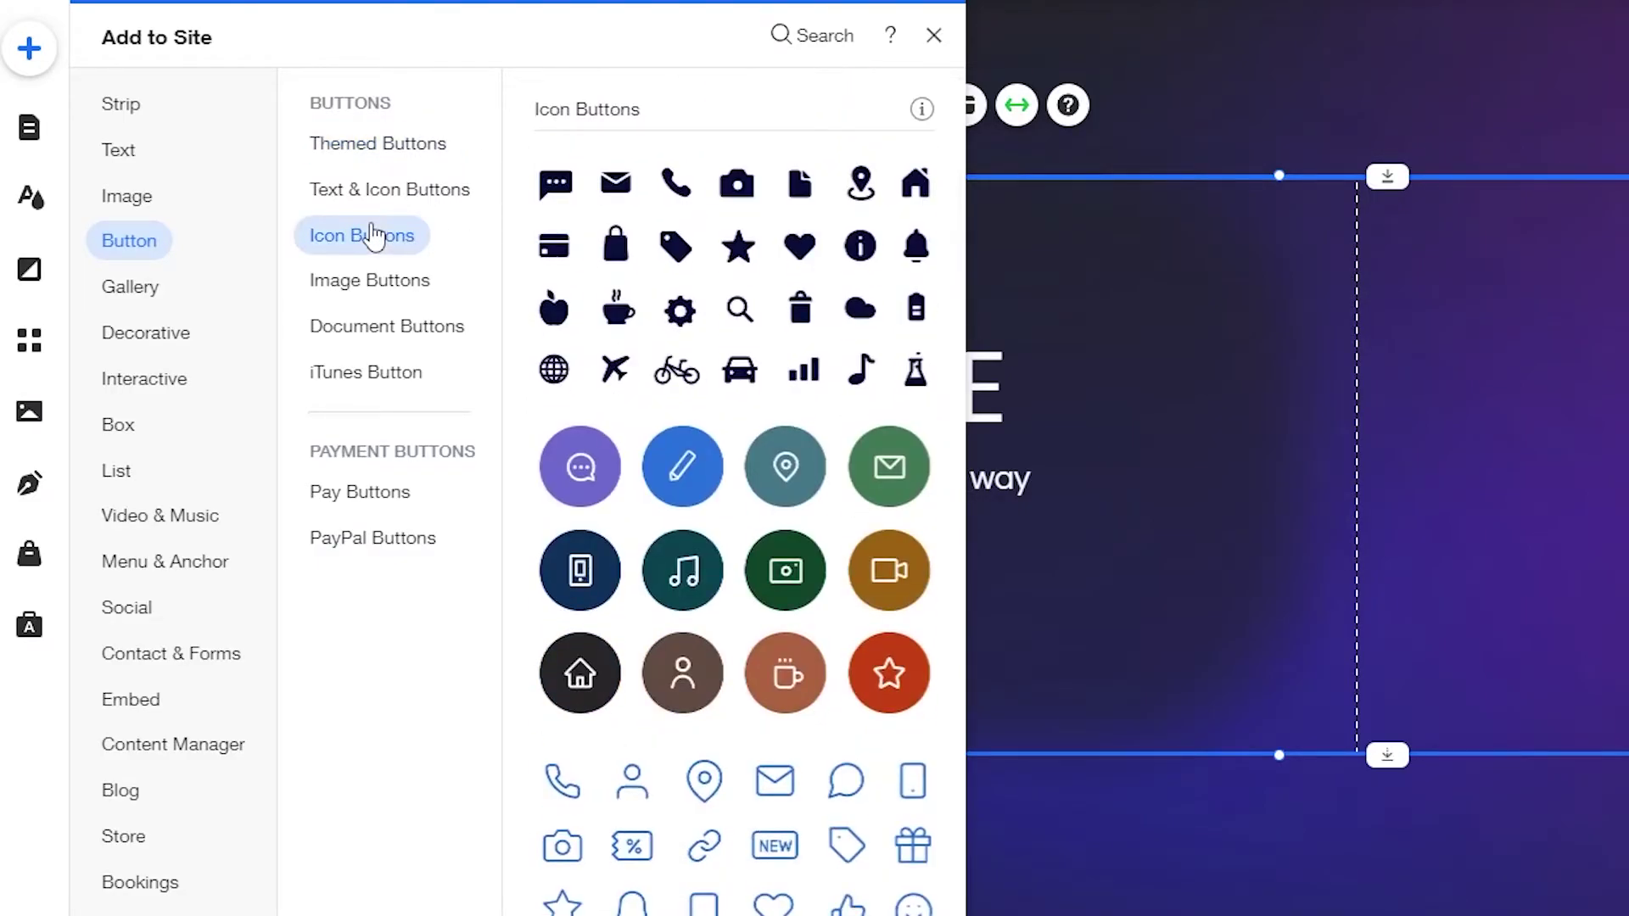
{"action": "left_click", "coordinate": [418, 322]}
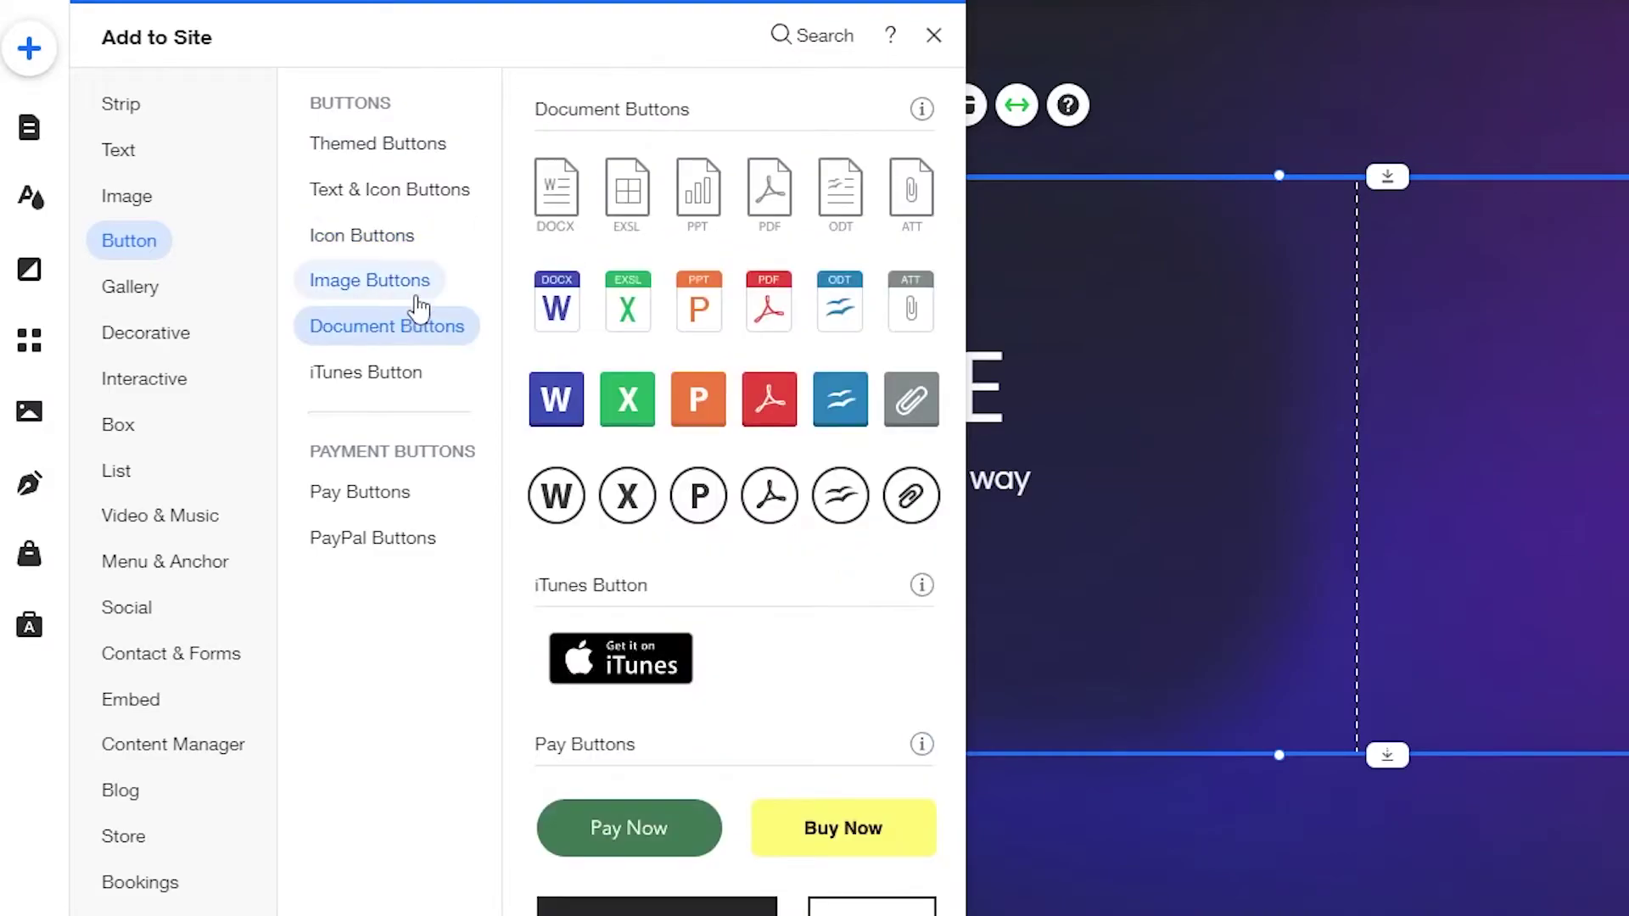
{"action": "left_click", "coordinate": [418, 305]}
{"action": "left_click", "coordinate": [419, 339]}
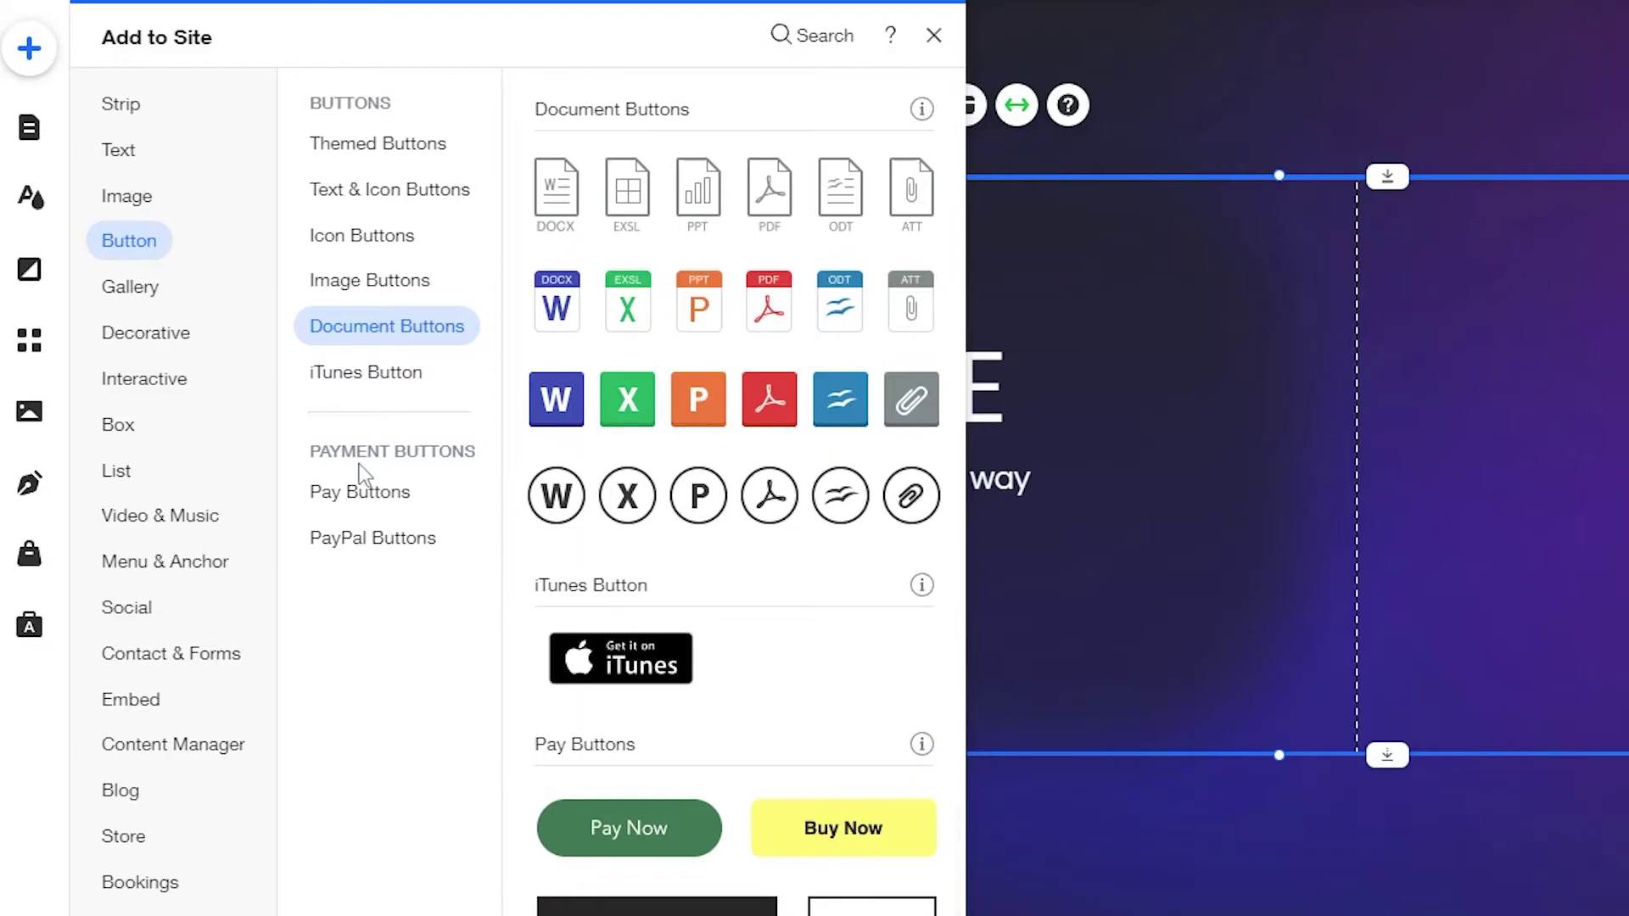
{"action": "left_click", "coordinate": [399, 540]}
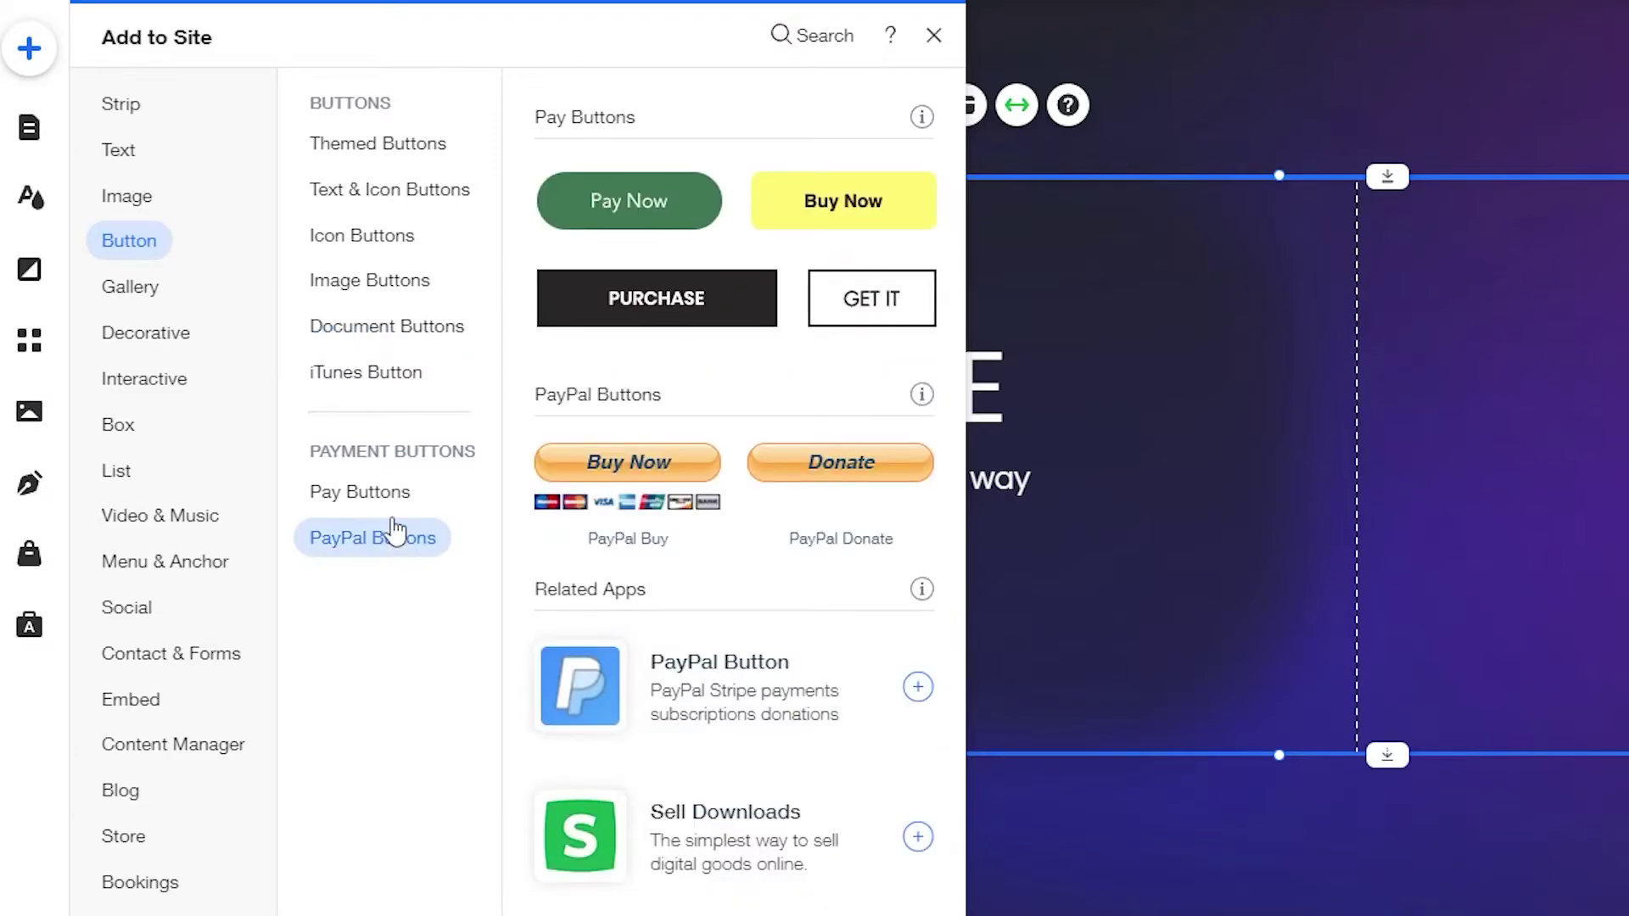
{"action": "left_click", "coordinate": [371, 502]}
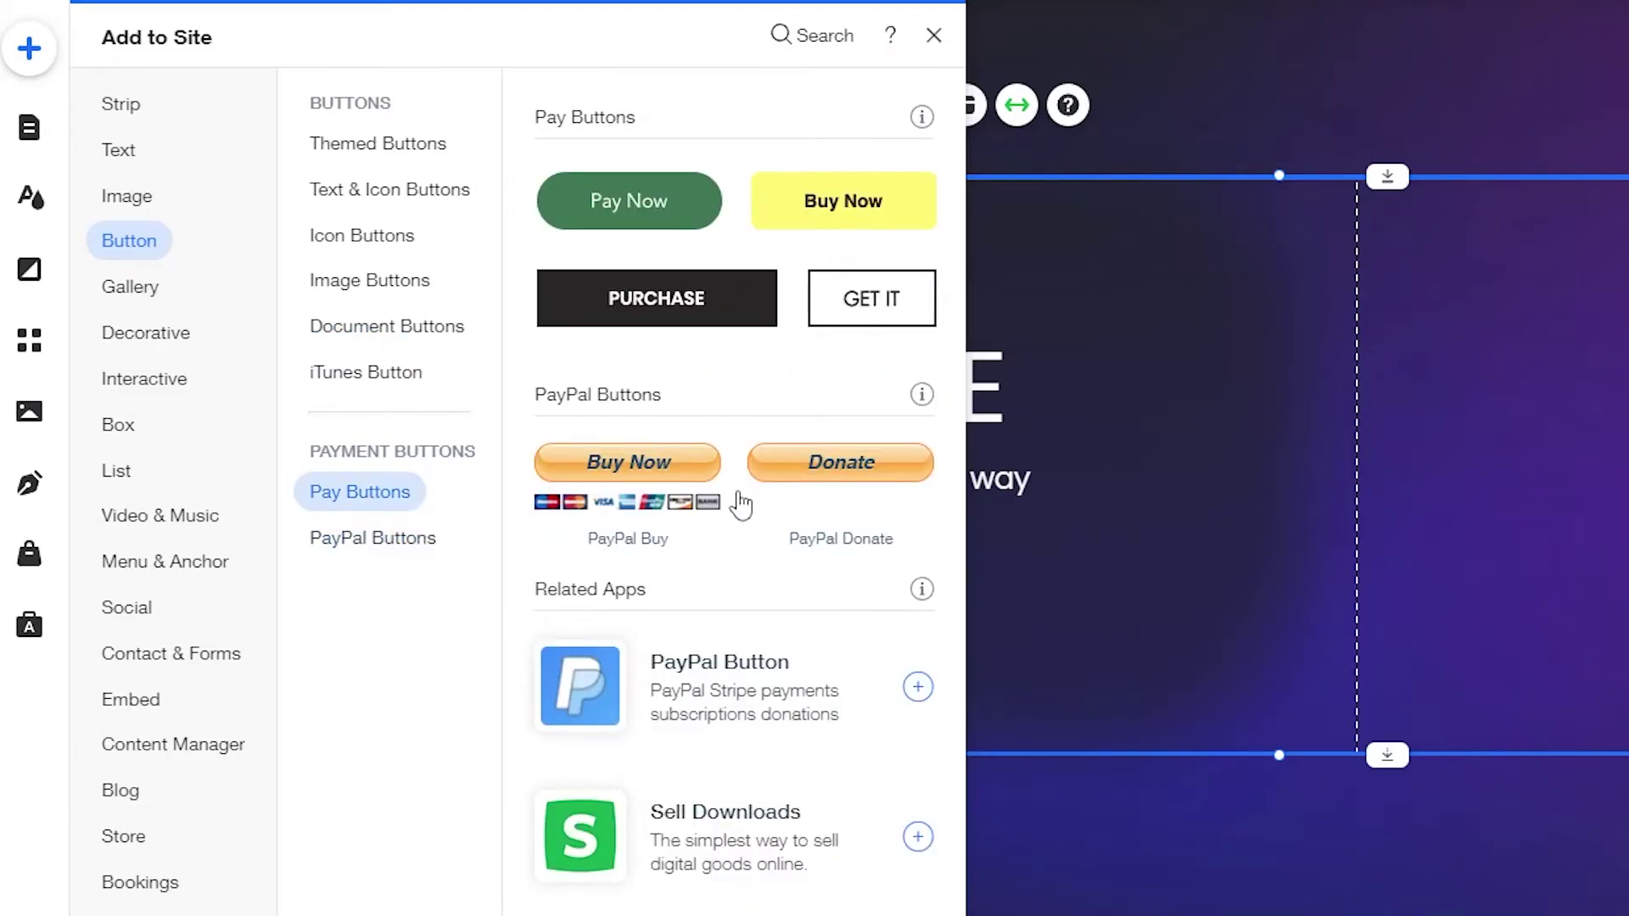
{"action": "left_click", "coordinate": [400, 543]}
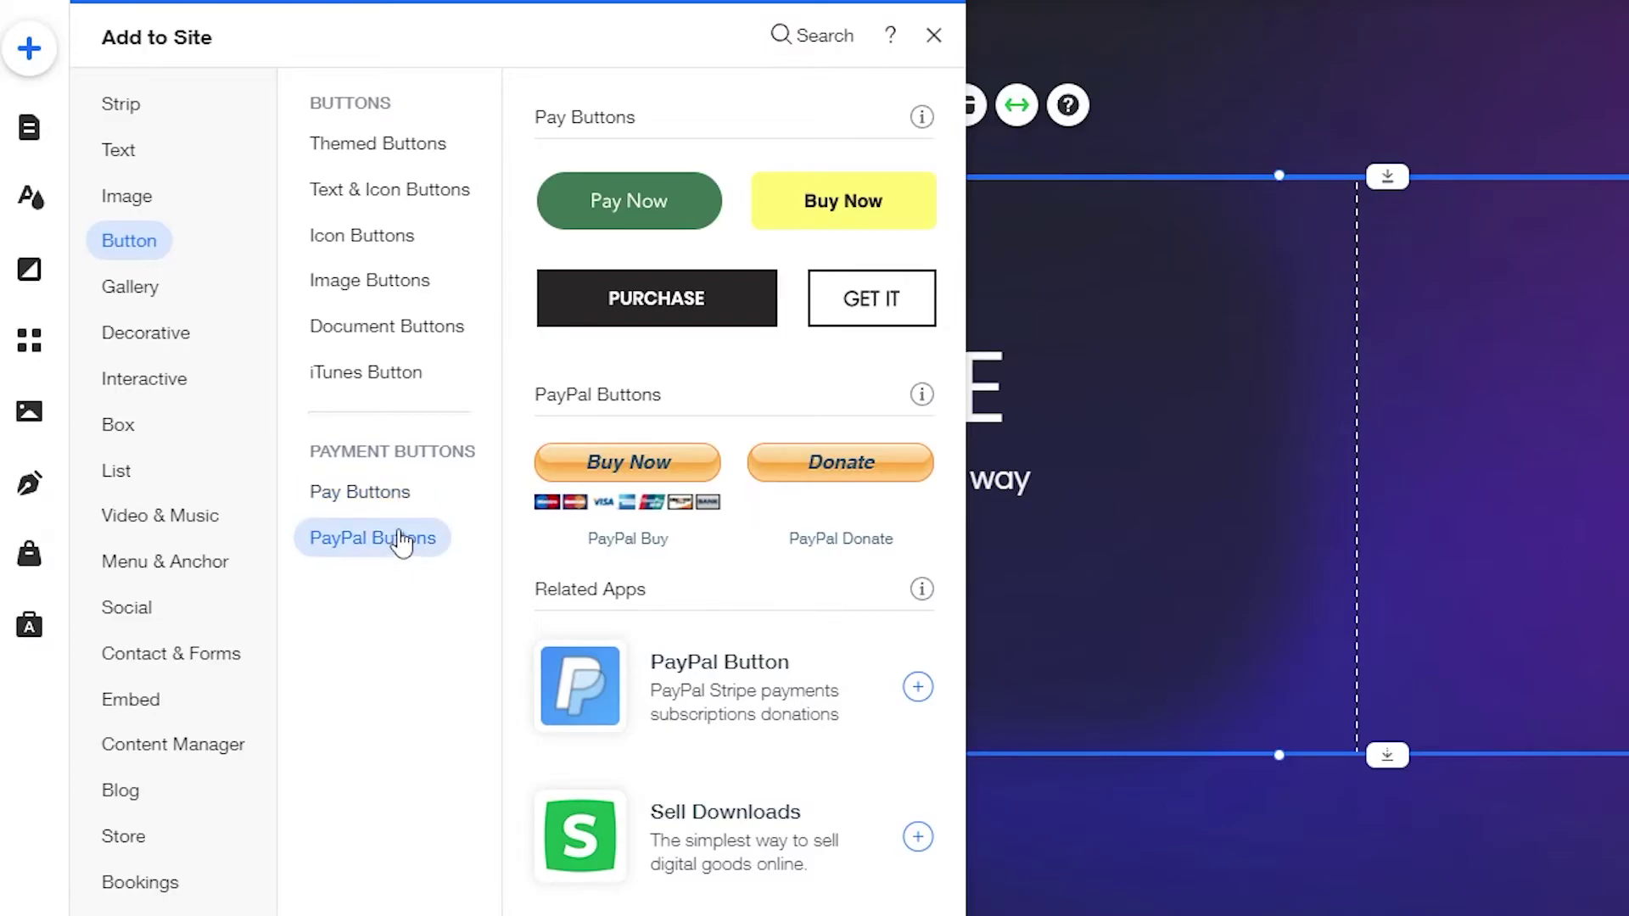
{"action": "left_click", "coordinate": [934, 42]}
{"action": "scroll", "coordinate": [976, 609], "scroll_direction": "down", "scroll_amount": 4}
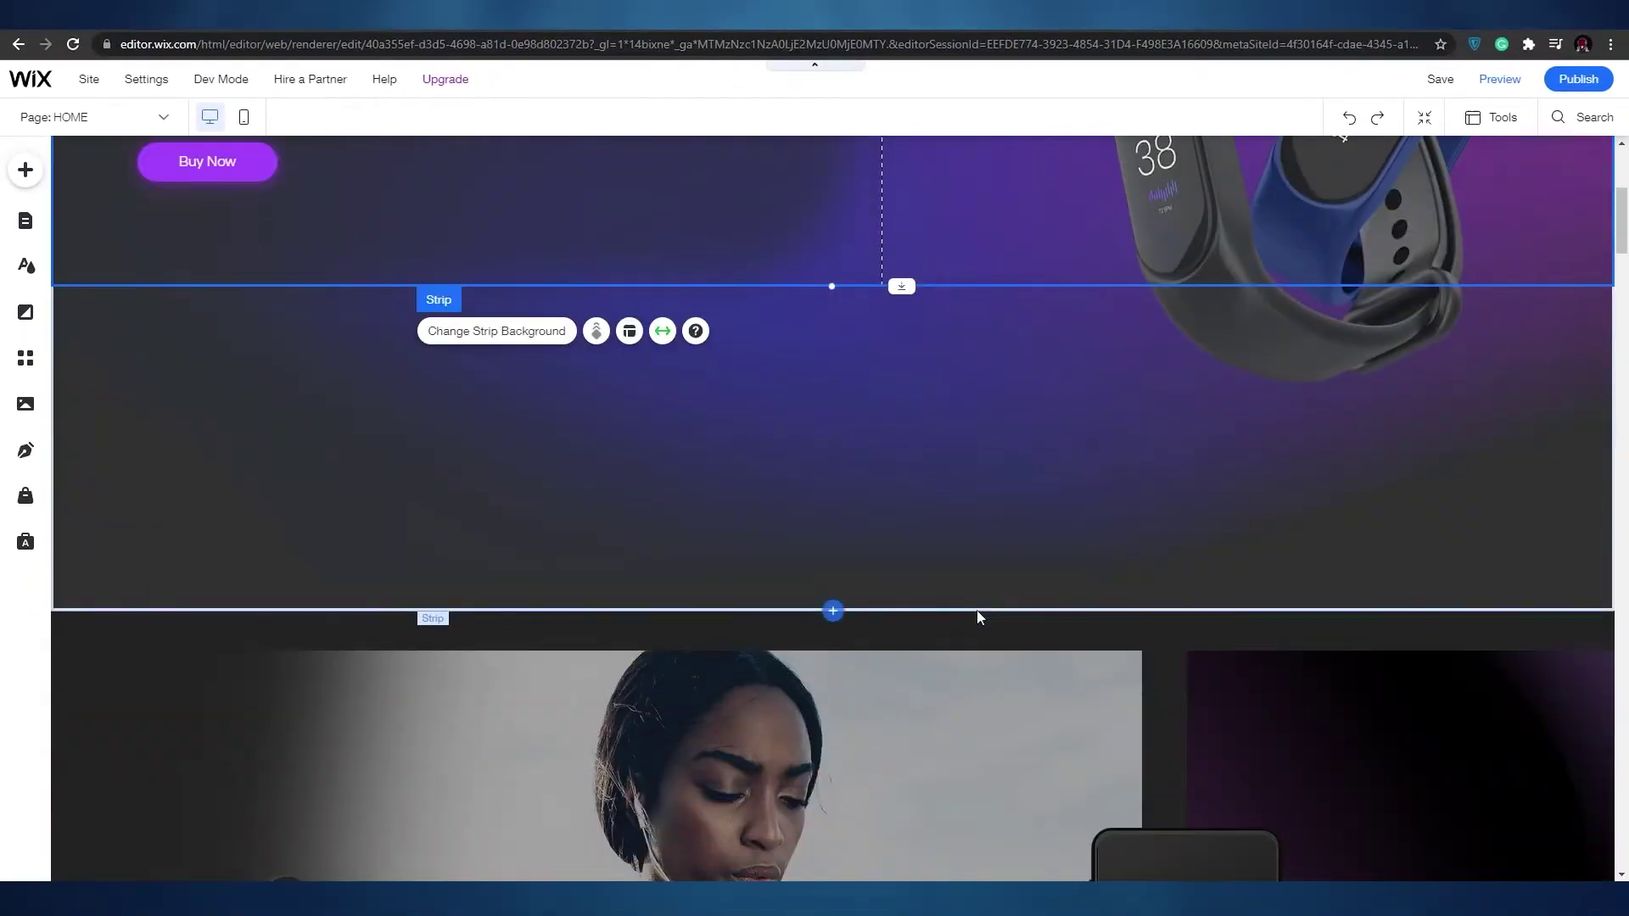
{"action": "scroll", "coordinate": [977, 611], "scroll_direction": "down", "scroll_amount": 10}
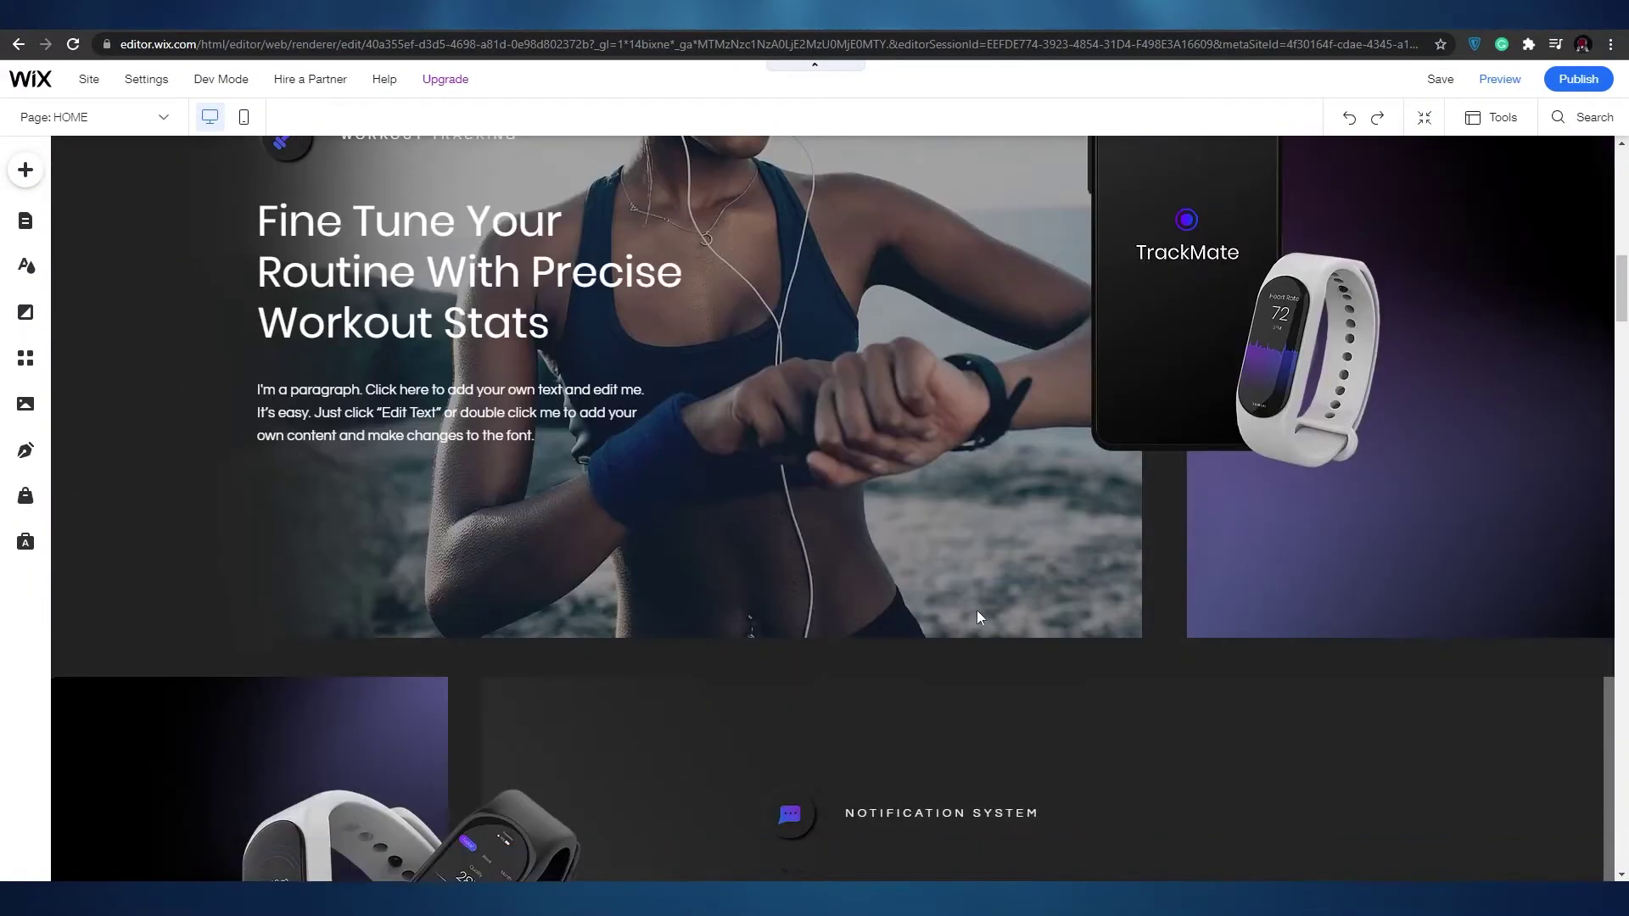
{"action": "scroll", "coordinate": [976, 609], "scroll_direction": "up", "scroll_amount": 15}
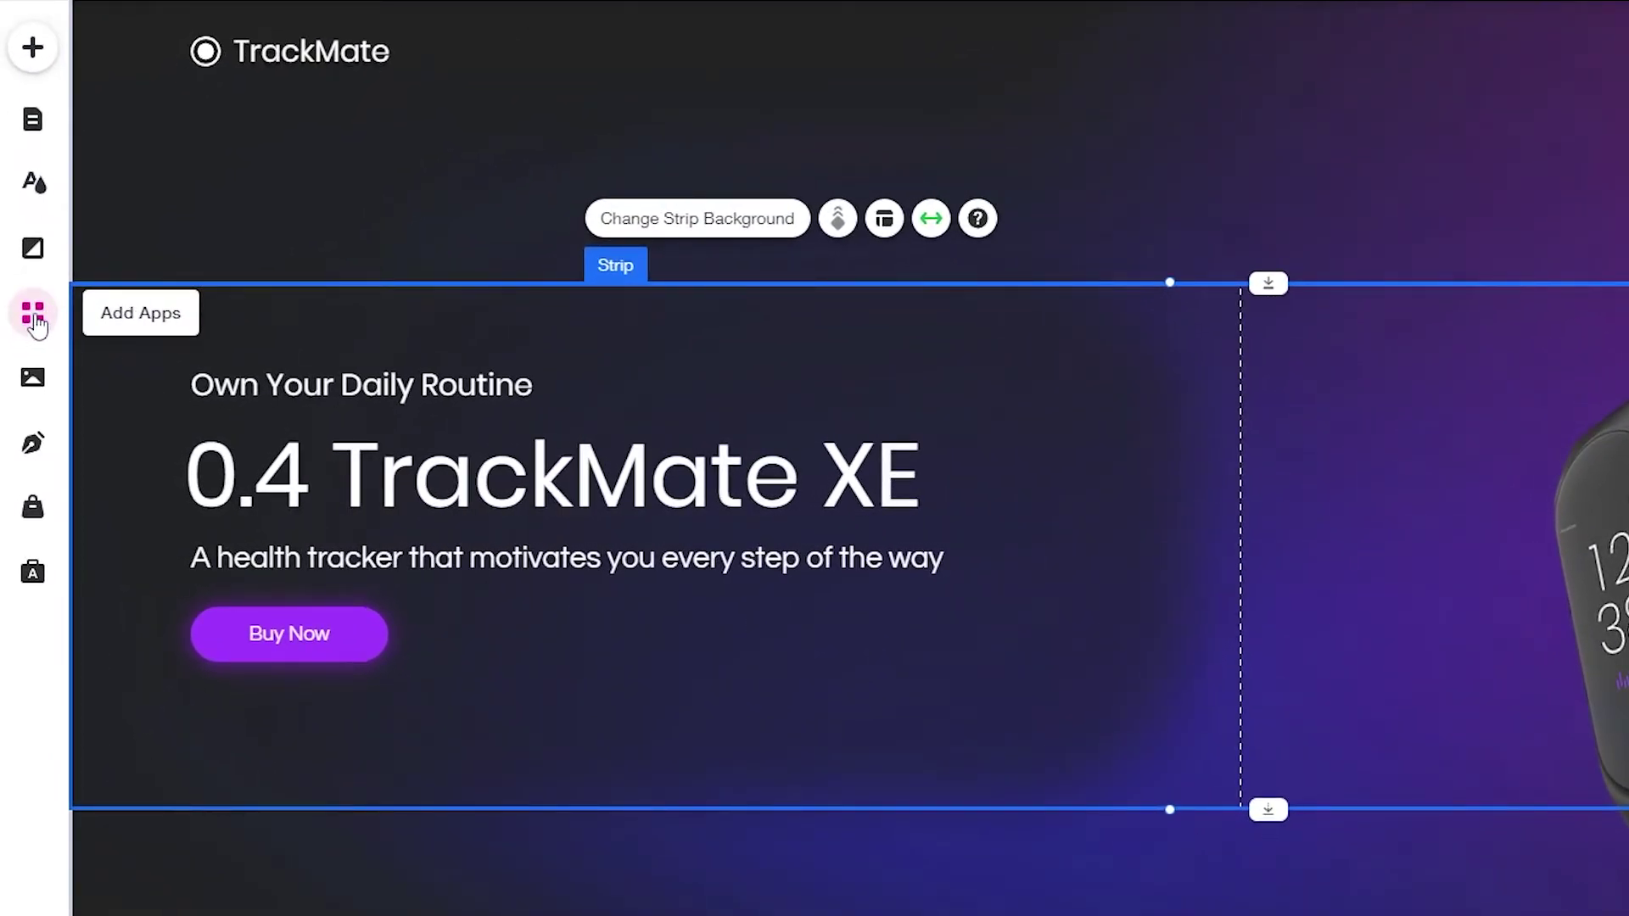
- Open the Wix App Market and look through its trending, business solutions, team picks, Made by Wix and social apps
{"action": "left_click", "coordinate": [34, 323]}
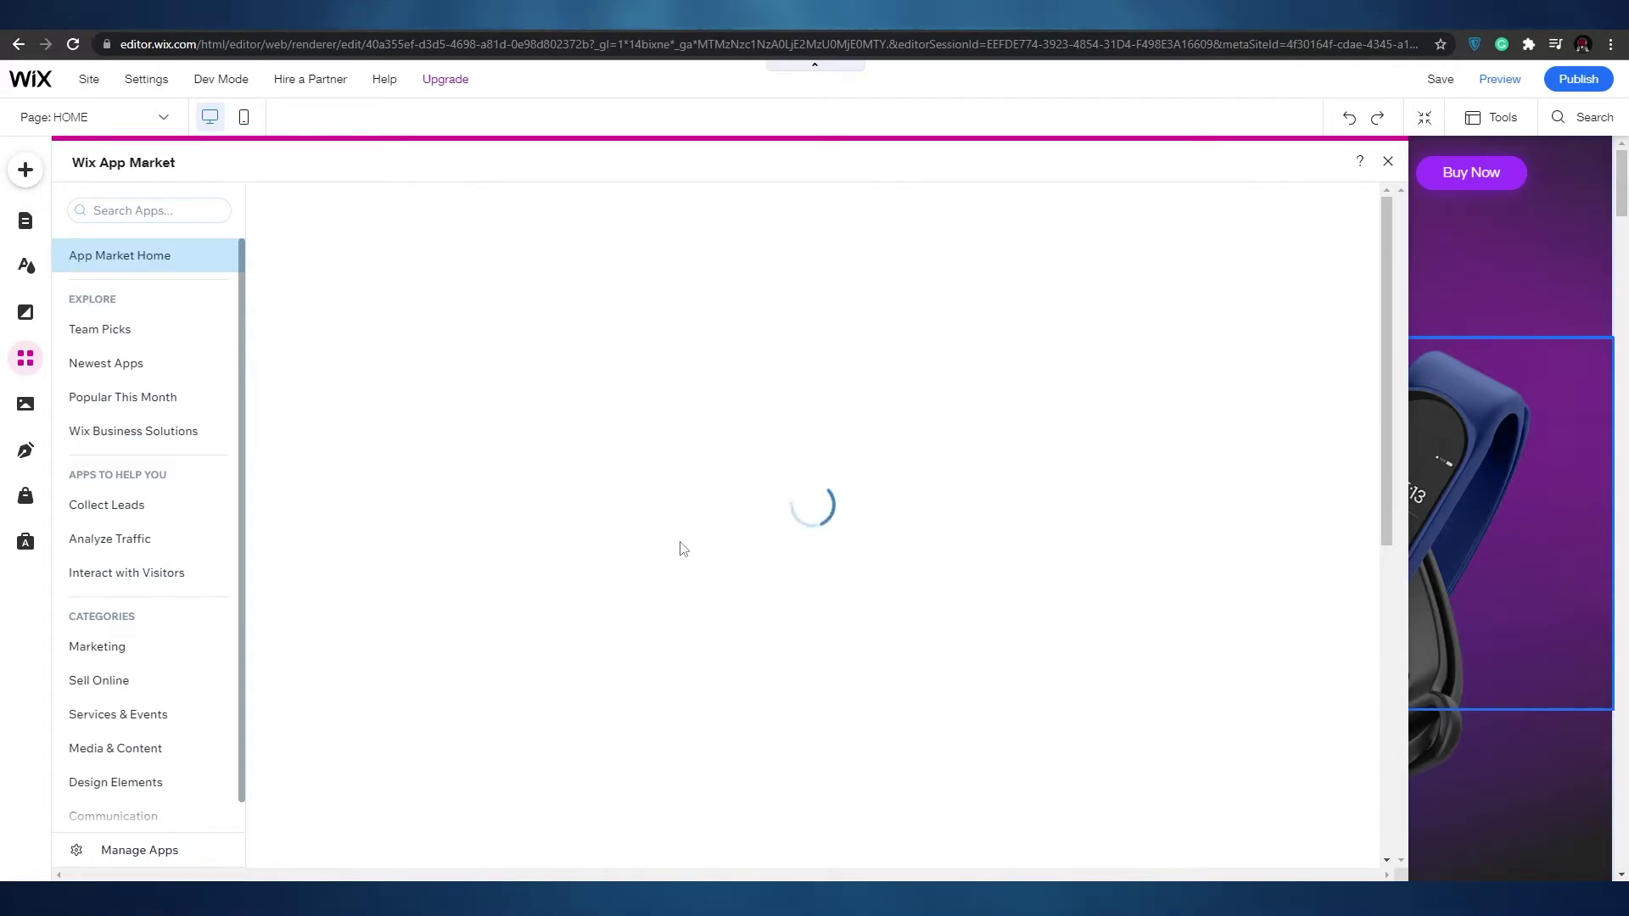
{"action": "scroll", "coordinate": [645, 565], "scroll_direction": "down", "scroll_amount": 5}
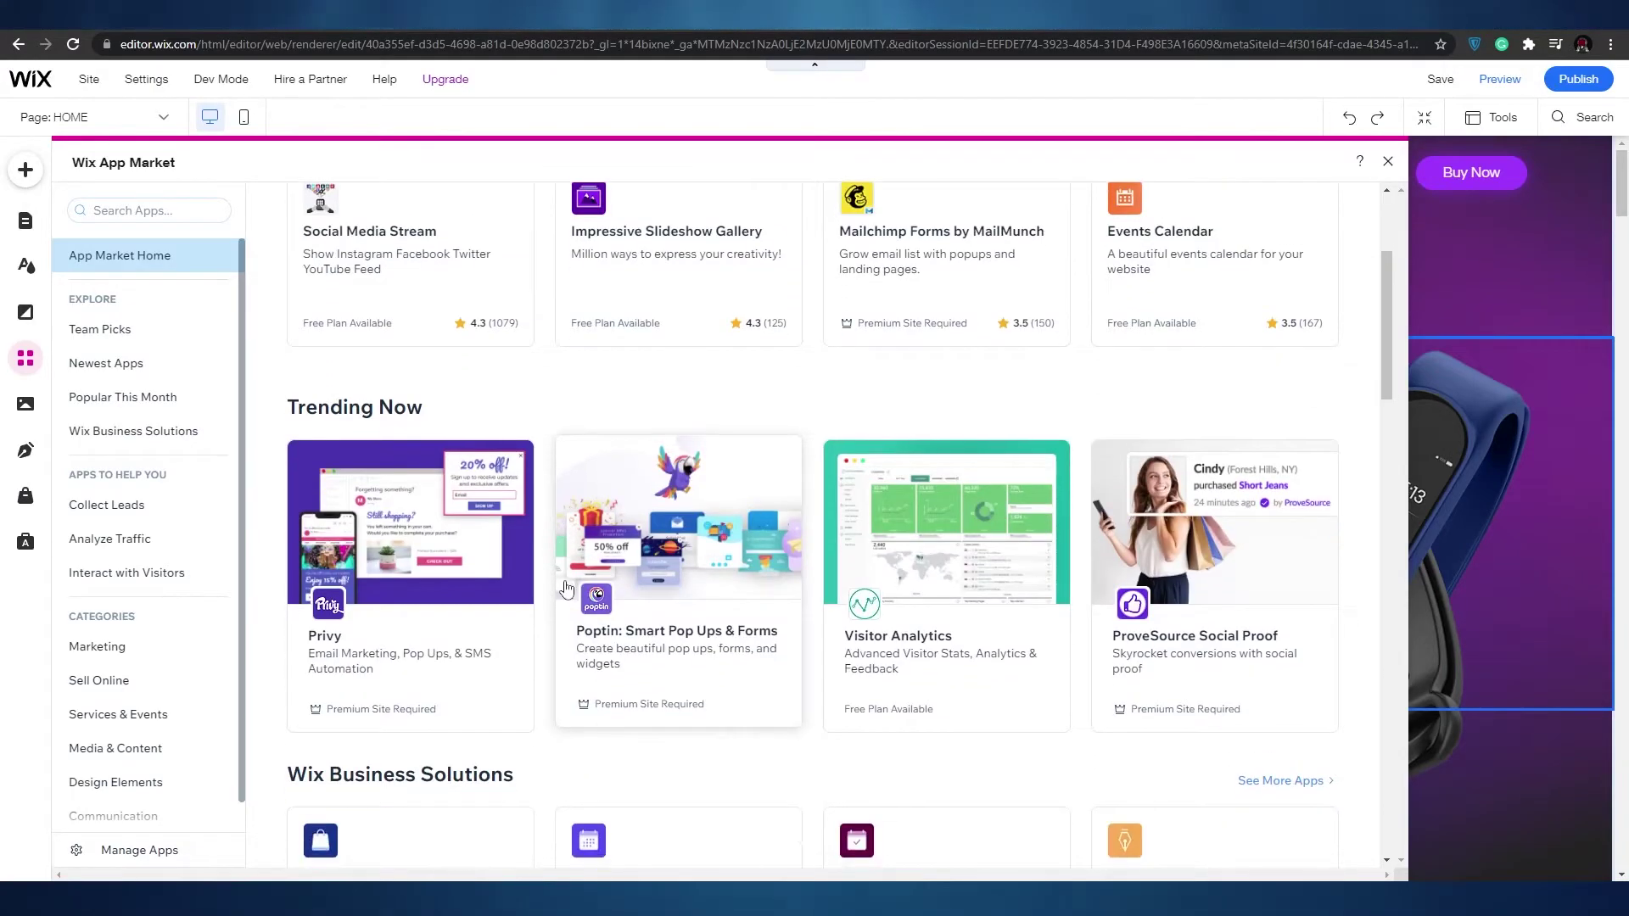
{"action": "scroll", "coordinate": [560, 577], "scroll_direction": "down", "scroll_amount": 2}
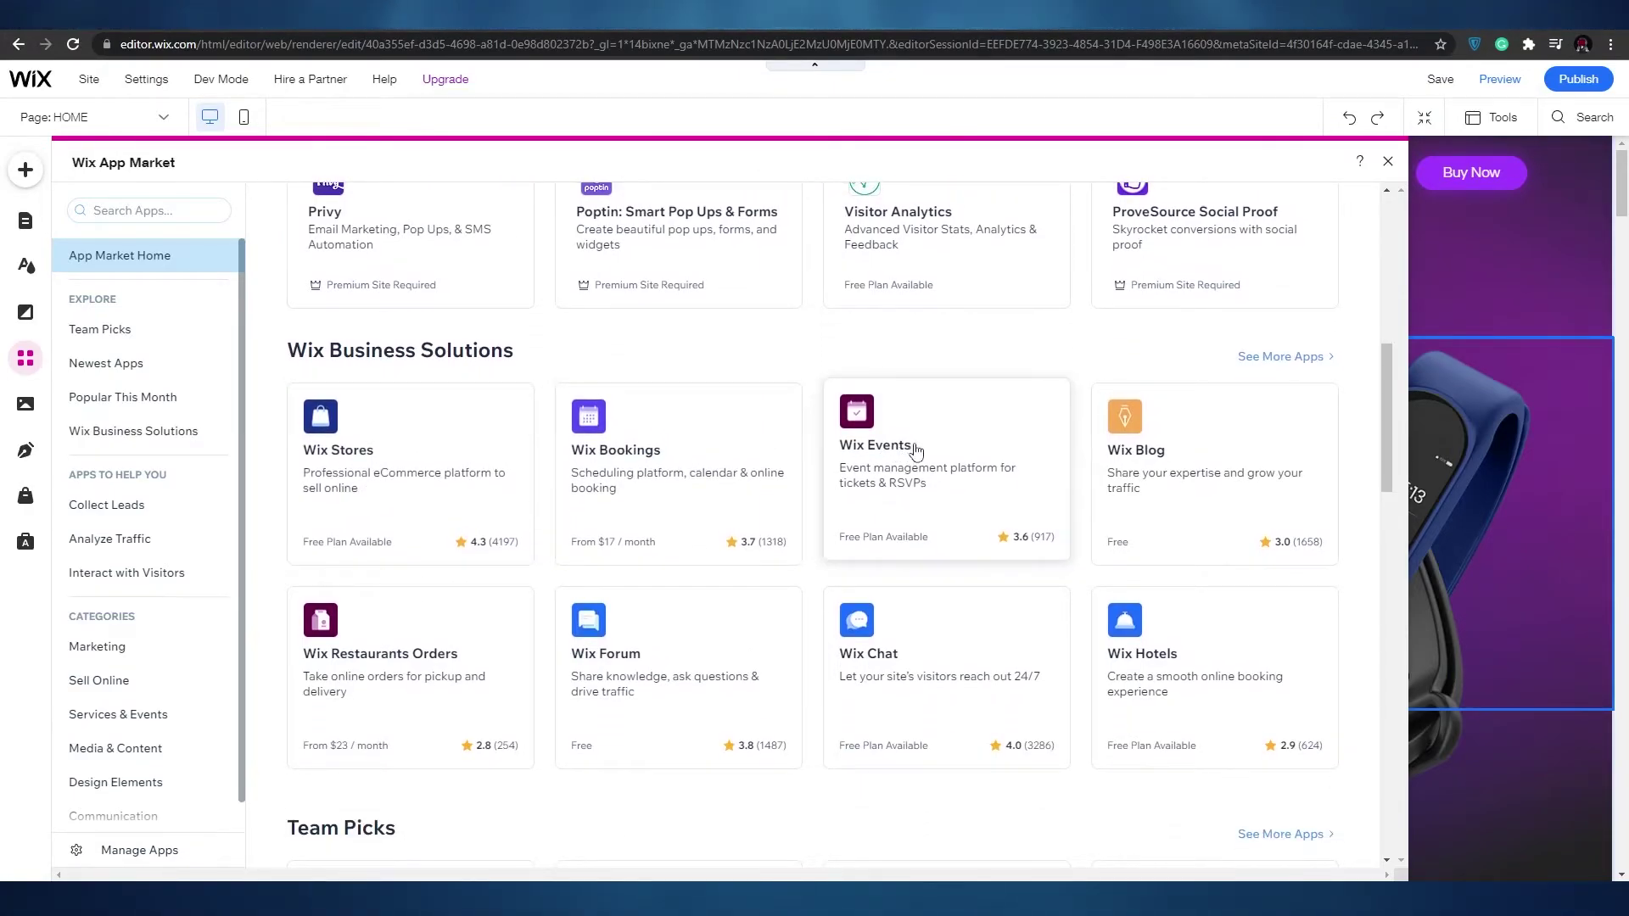
{"action": "scroll", "coordinate": [1119, 475], "scroll_direction": "down", "scroll_amount": 5}
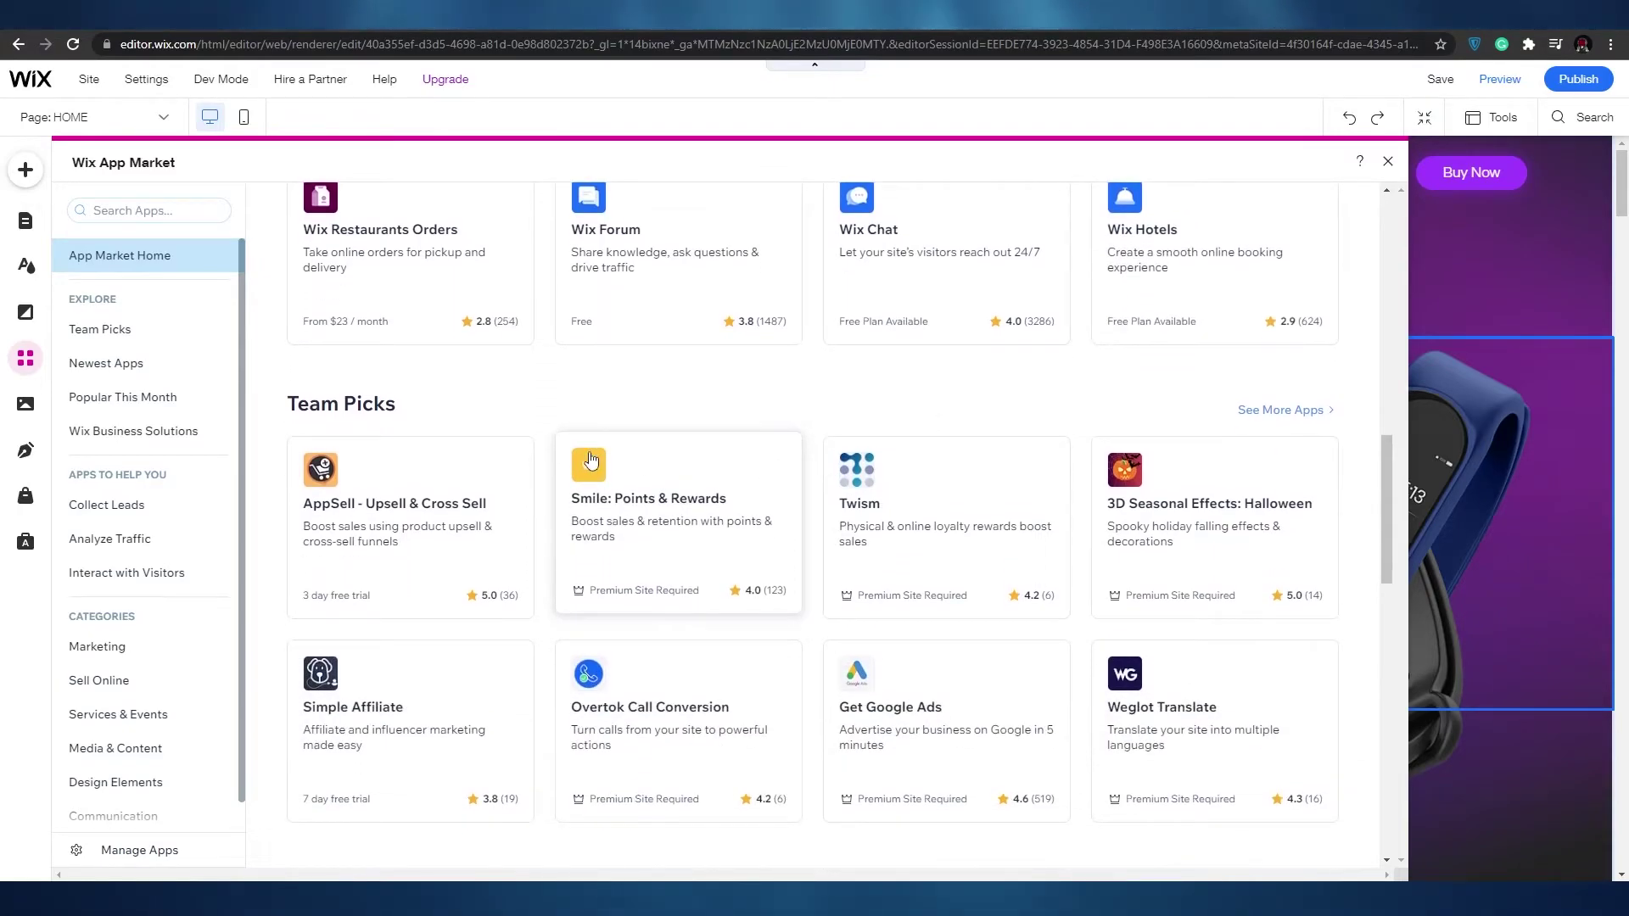
{"action": "scroll", "coordinate": [594, 466], "scroll_direction": "down", "scroll_amount": 3}
{"action": "scroll", "coordinate": [653, 459], "scroll_direction": "down", "scroll_amount": 7}
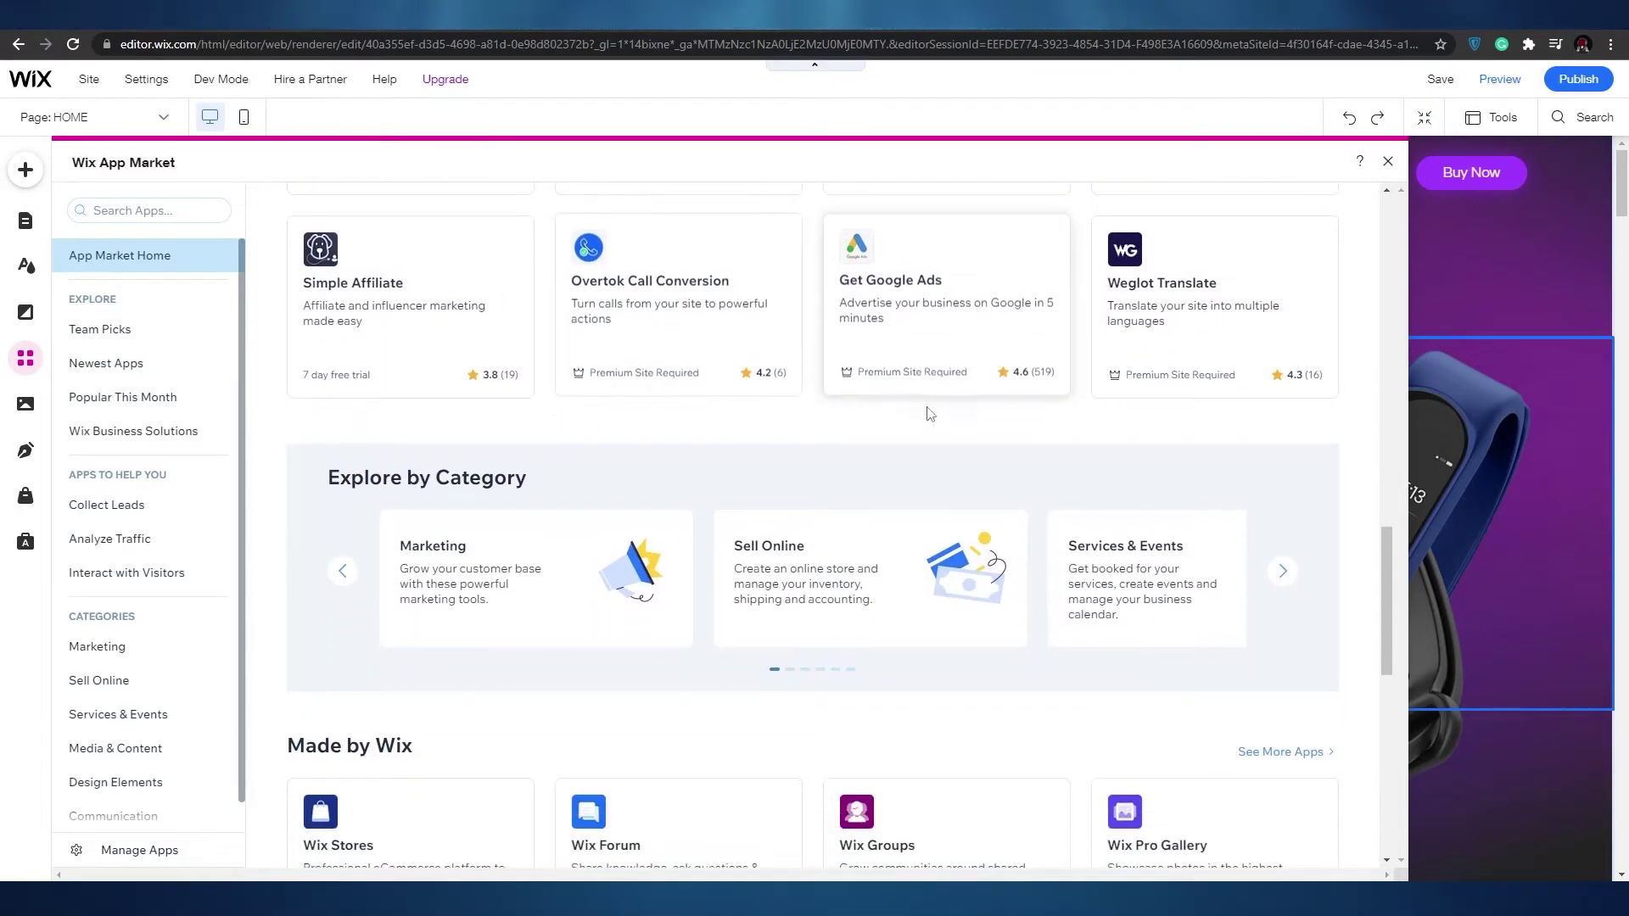
{"action": "scroll", "coordinate": [386, 681], "scroll_direction": "down", "scroll_amount": 3}
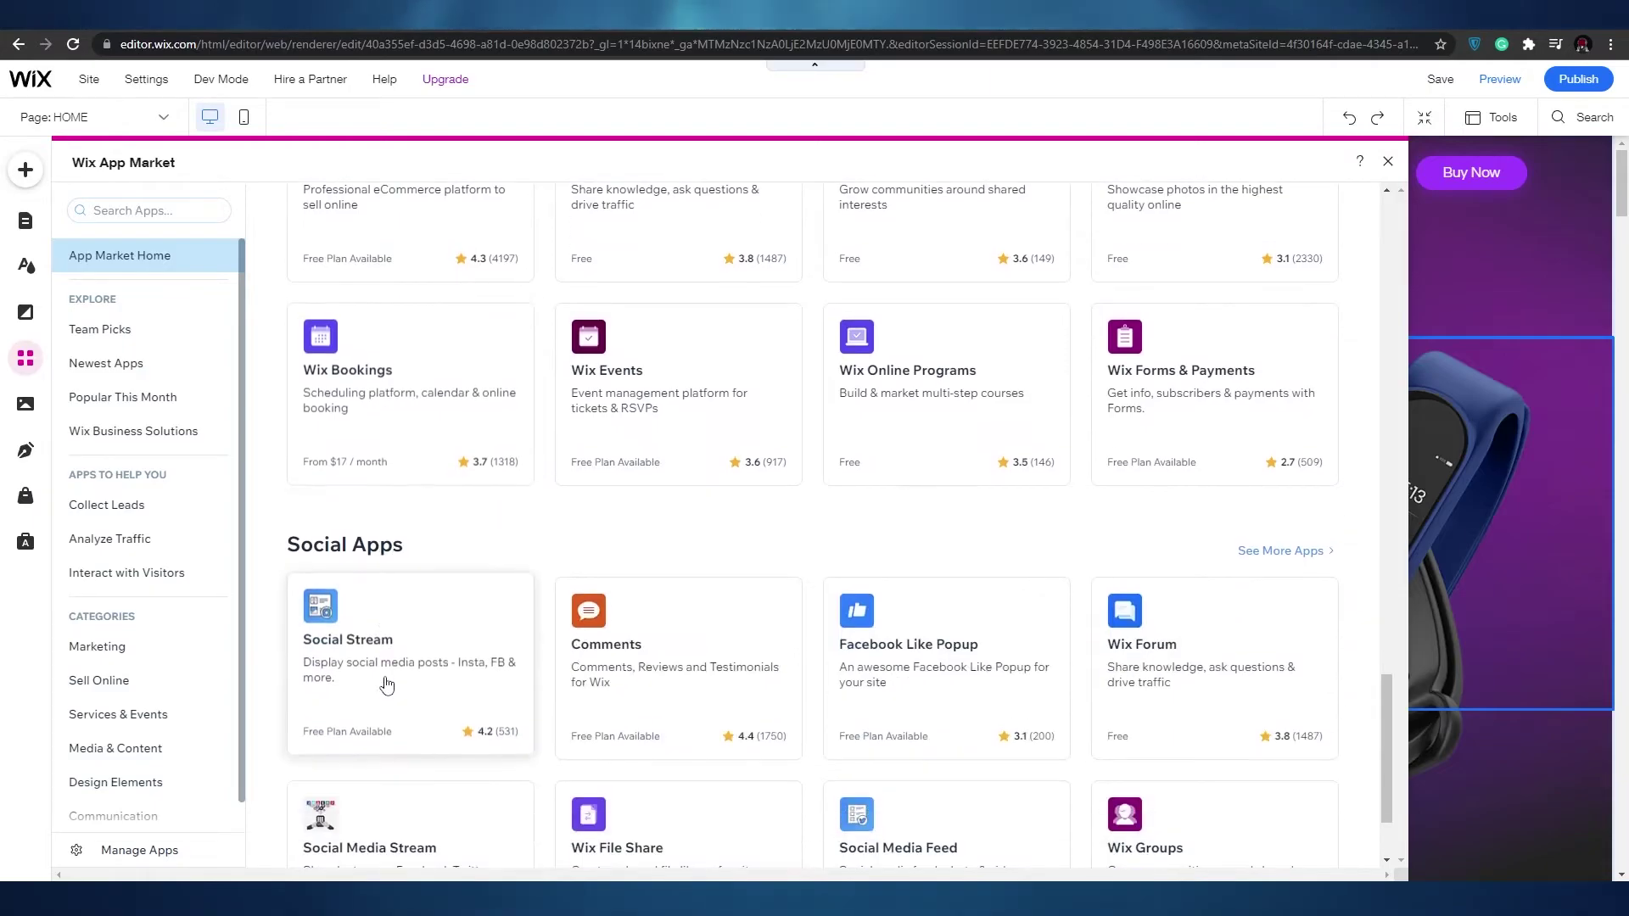
{"action": "scroll", "coordinate": [407, 671], "scroll_direction": "down", "scroll_amount": 1}
{"action": "scroll", "coordinate": [422, 814], "scroll_direction": "up", "scroll_amount": 15}
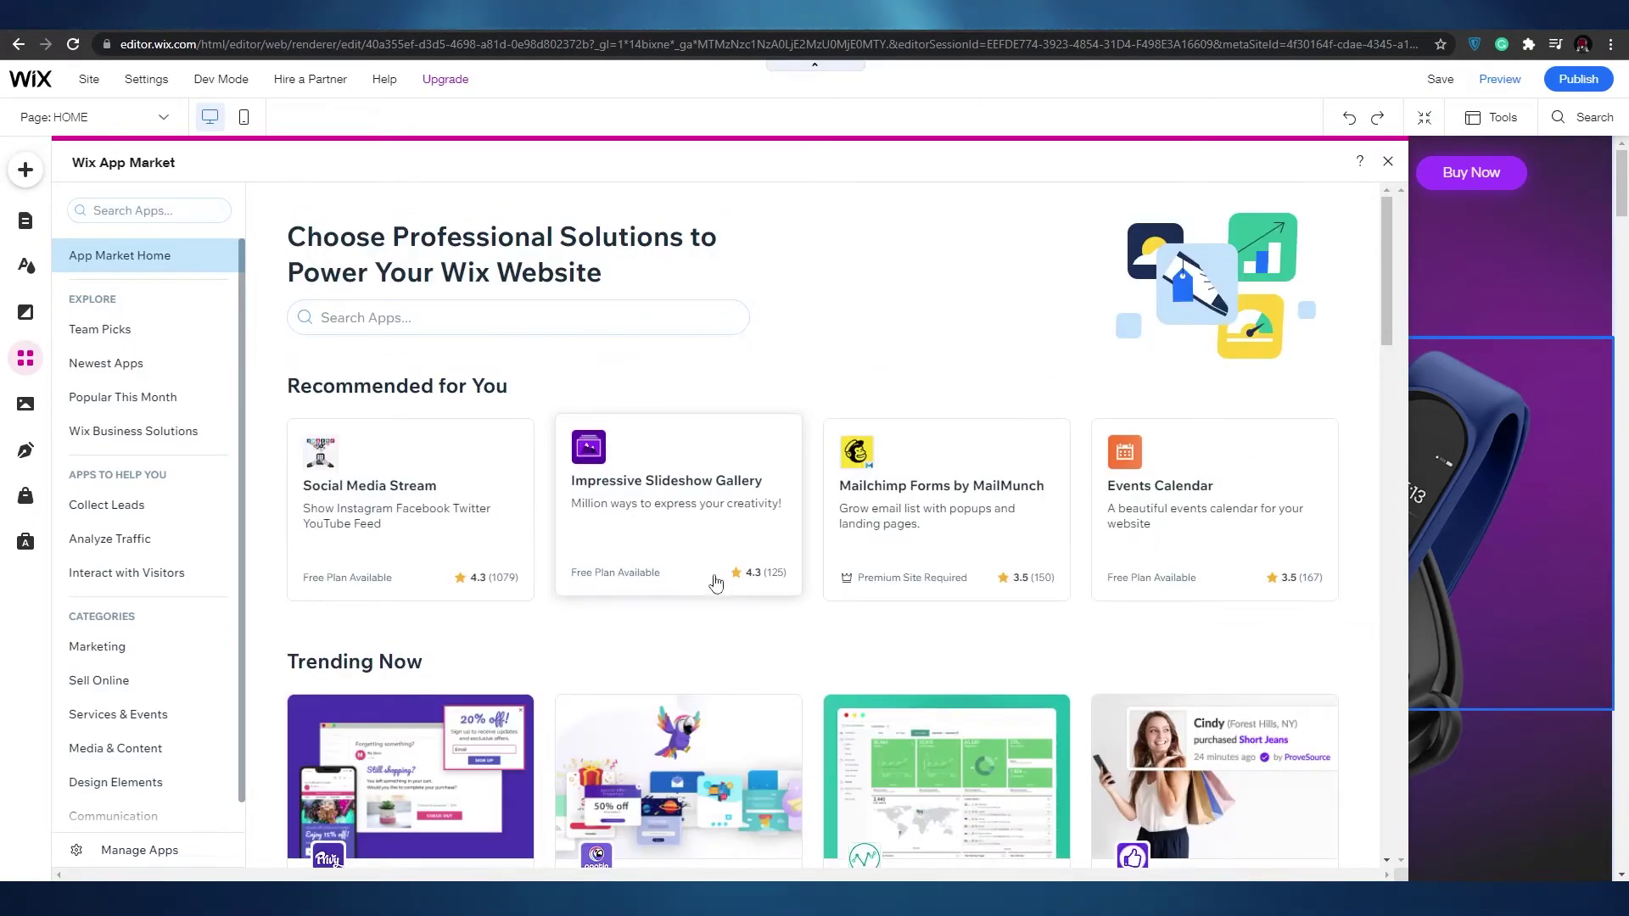
- Search the app market for "moda", open the Modalyst - Dropshipping app and review its description and ratings
{"action": "left_click", "coordinate": [127, 209]}
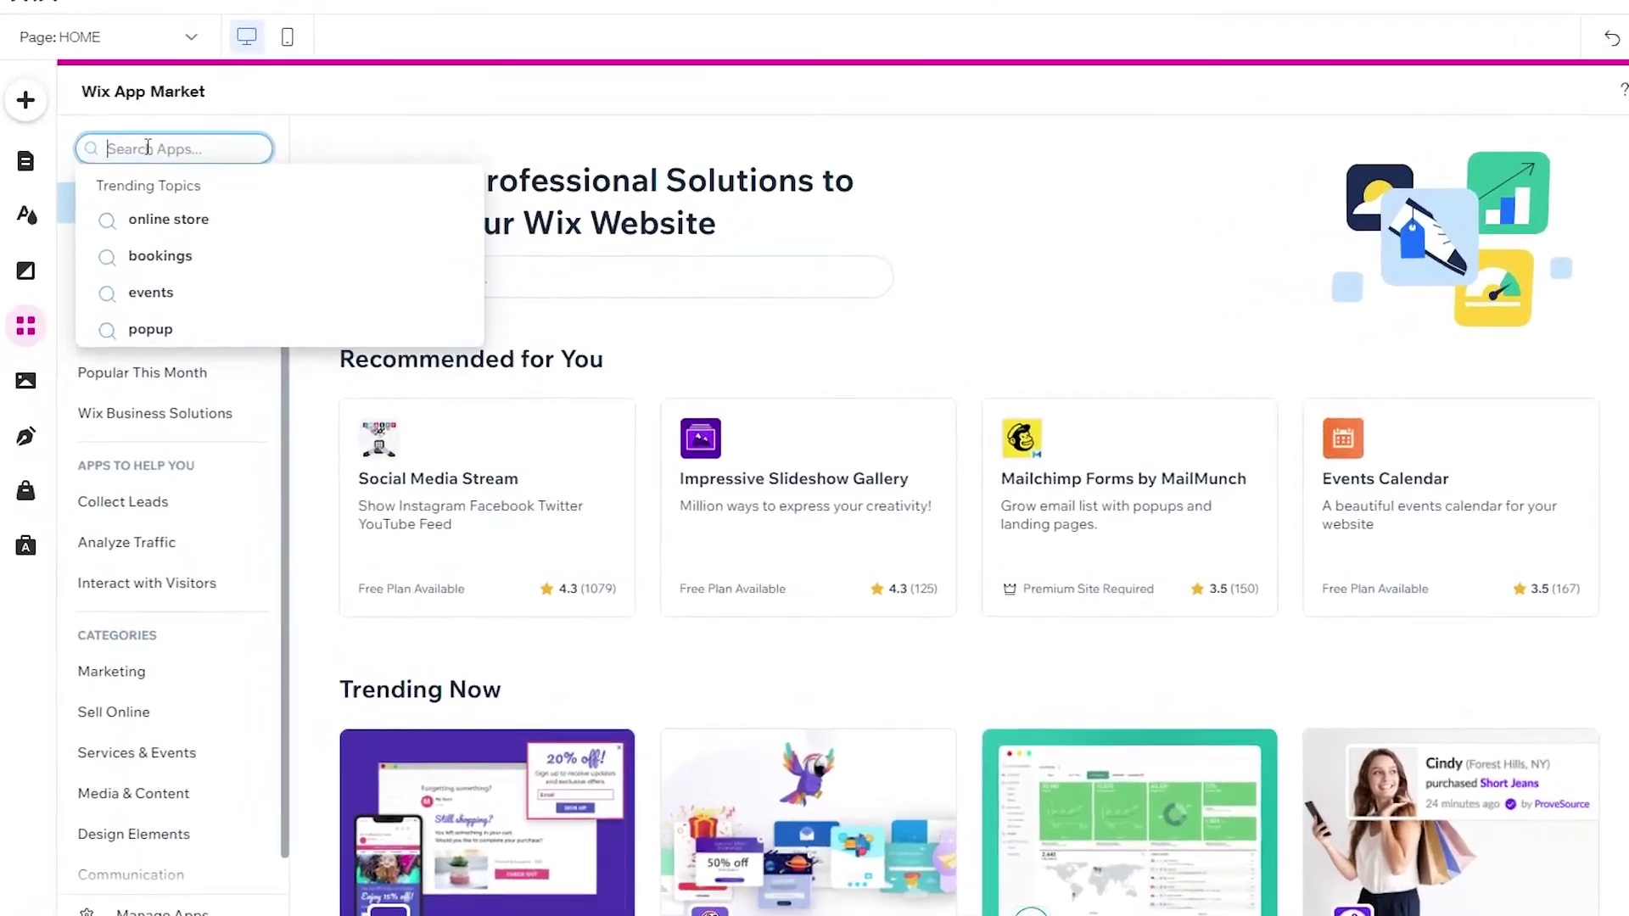
{"action": "type", "text": "moda"}
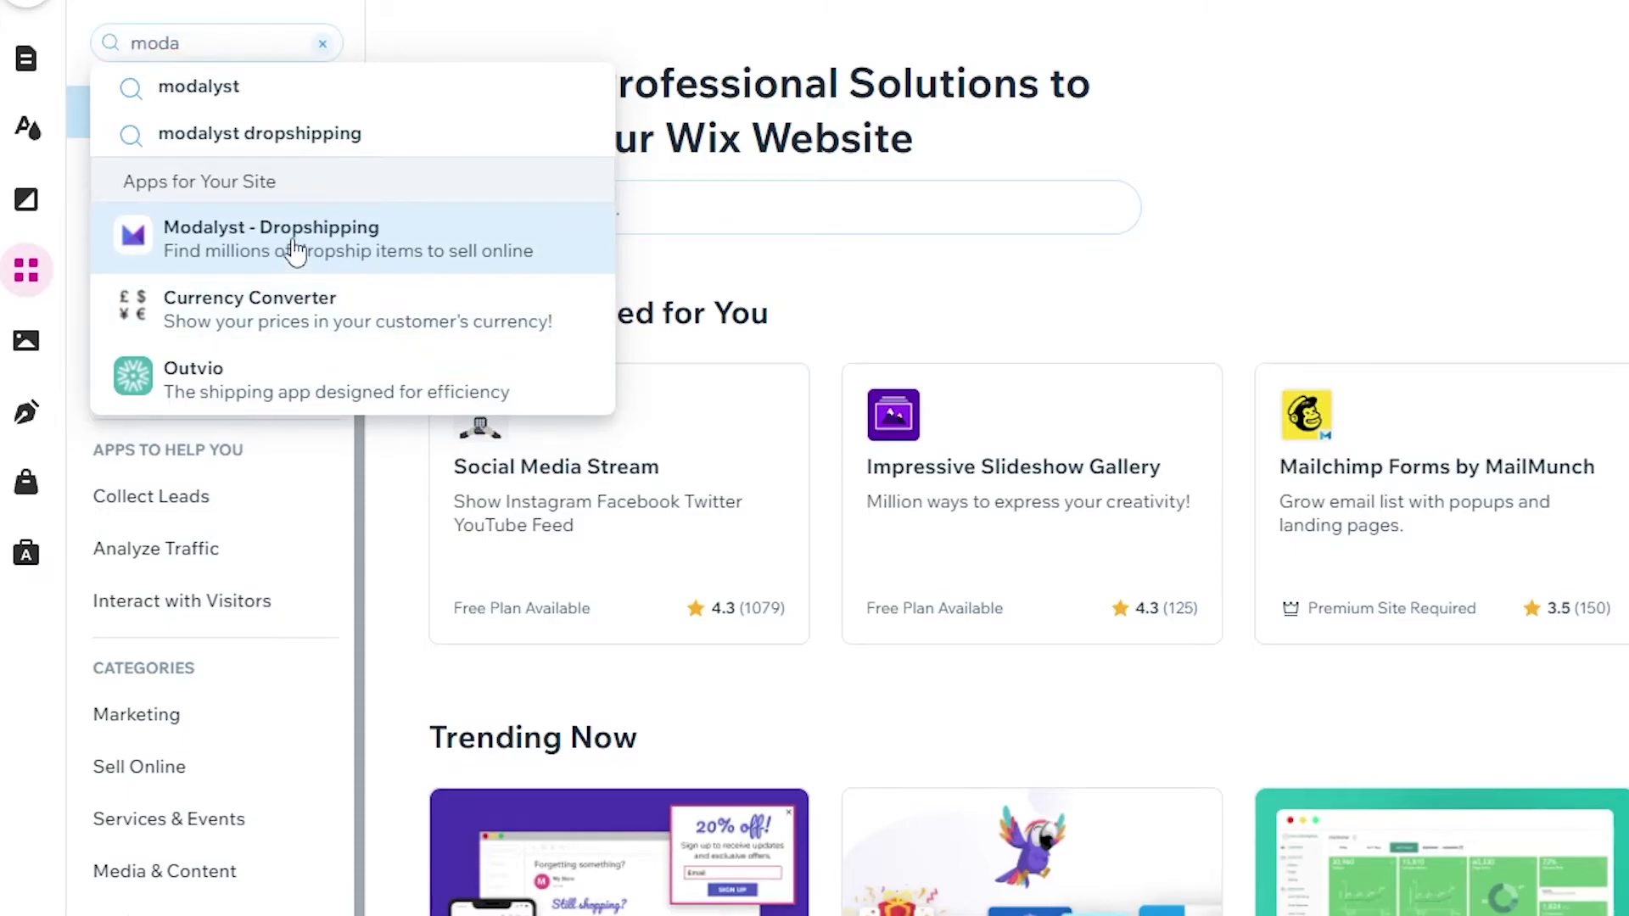
{"action": "left_click", "coordinate": [329, 246]}
{"action": "scroll", "coordinate": [645, 560], "scroll_direction": "down", "scroll_amount": 5}
{"action": "scroll", "coordinate": [617, 565], "scroll_direction": "down", "scroll_amount": 10}
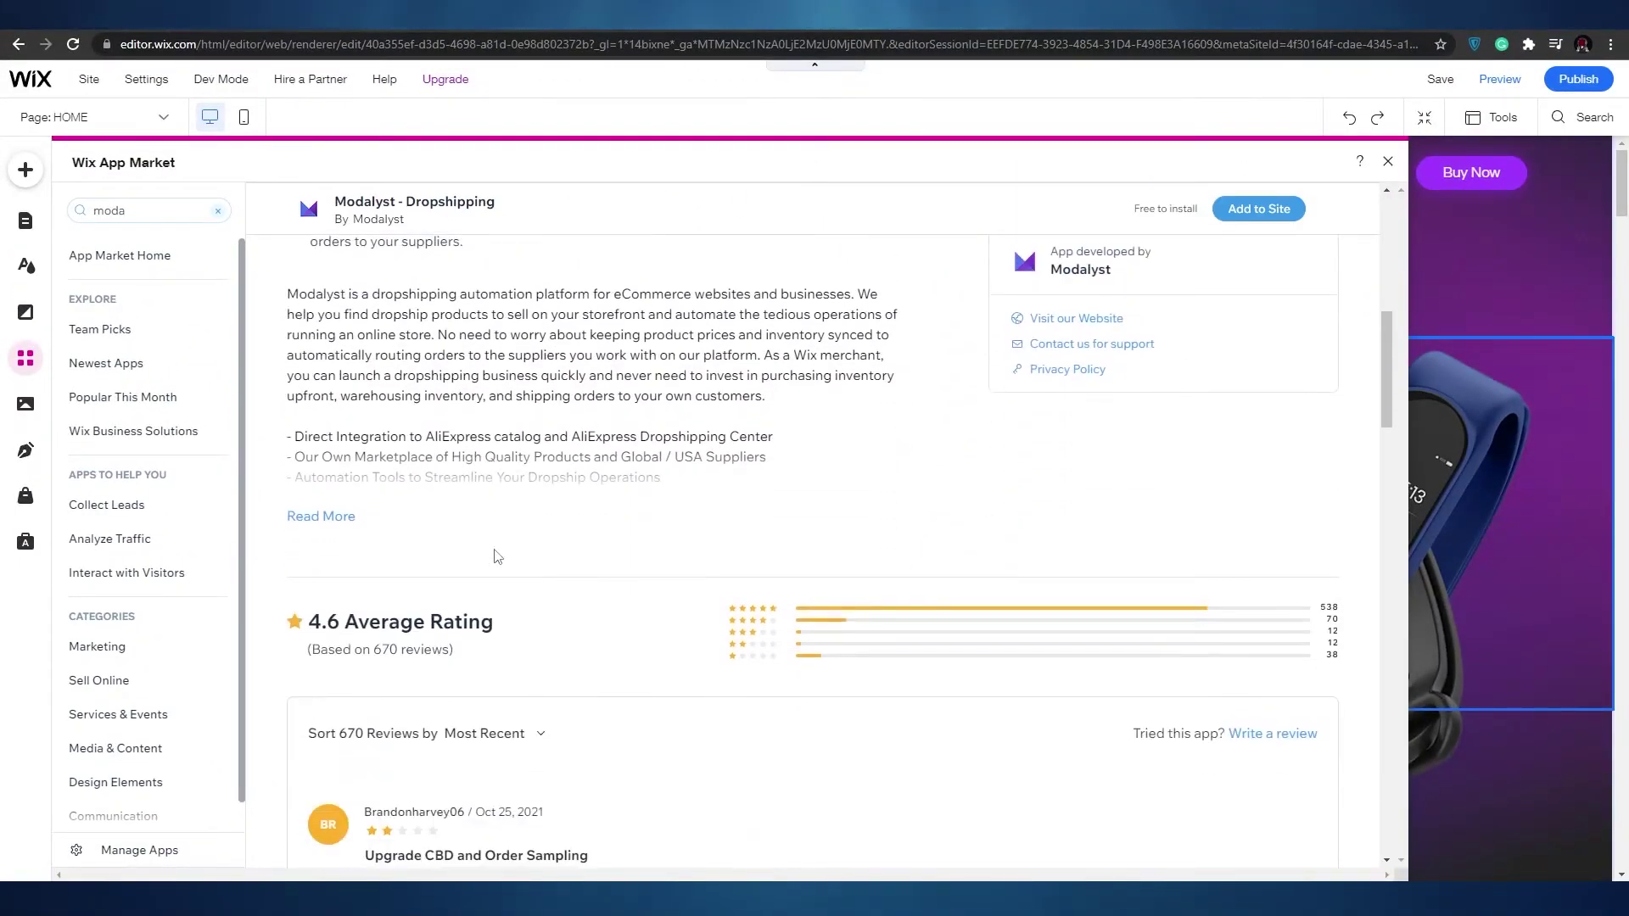
{"action": "scroll", "coordinate": [498, 556], "scroll_direction": "down", "scroll_amount": 3}
{"action": "scroll", "coordinate": [504, 556], "scroll_direction": "up", "scroll_amount": 13}
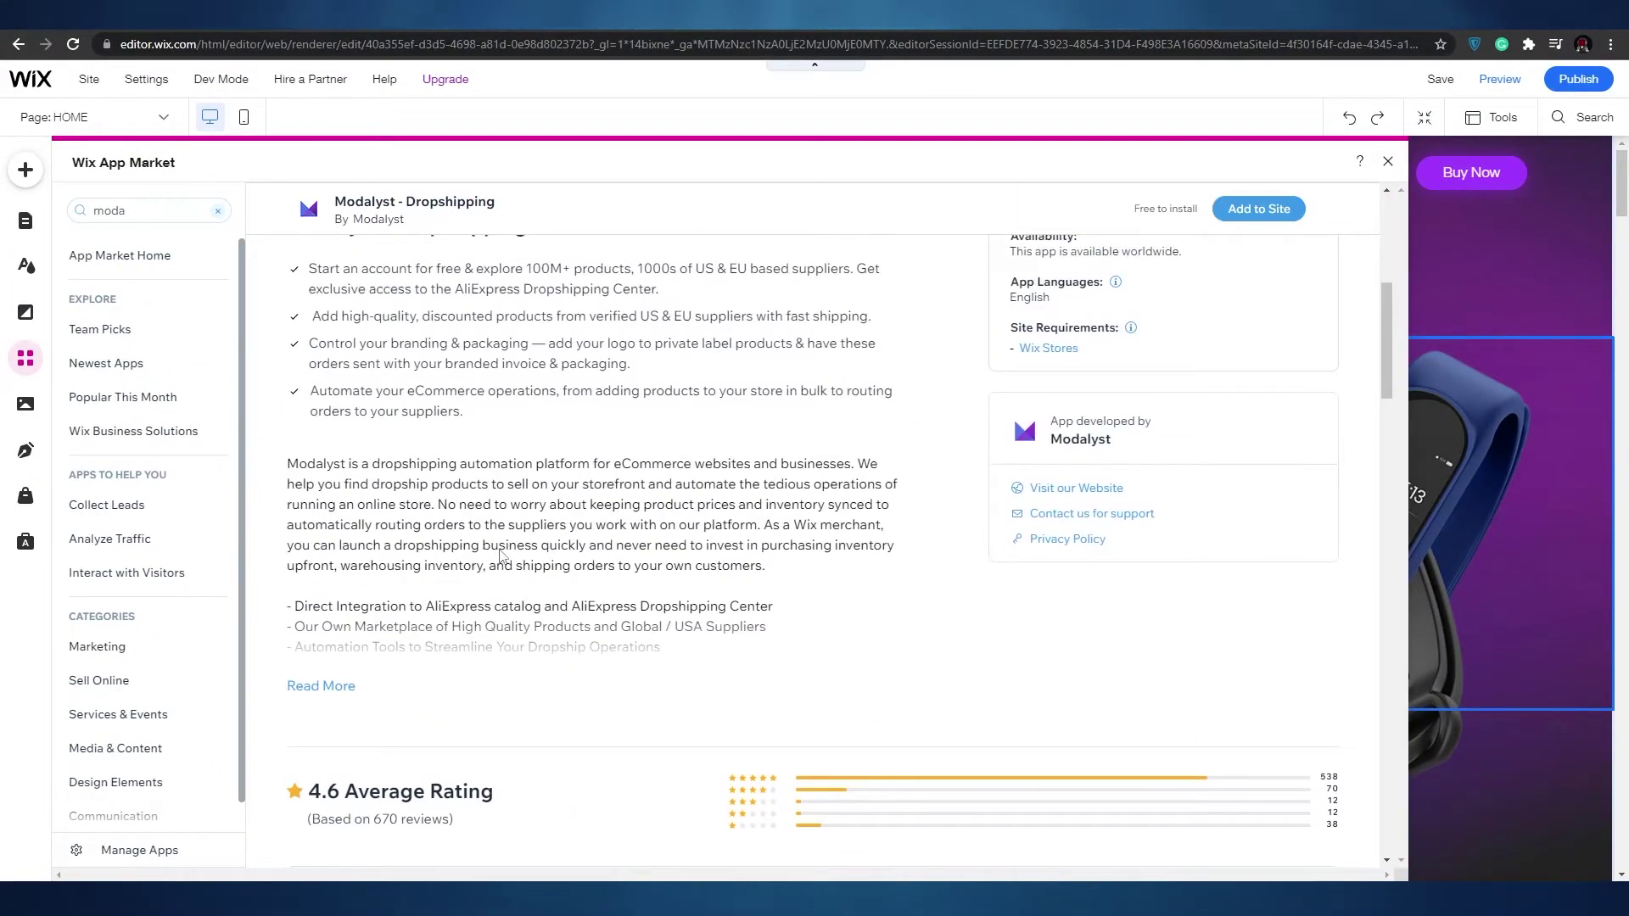
{"action": "scroll", "coordinate": [505, 555], "scroll_direction": "up", "scroll_amount": 2}
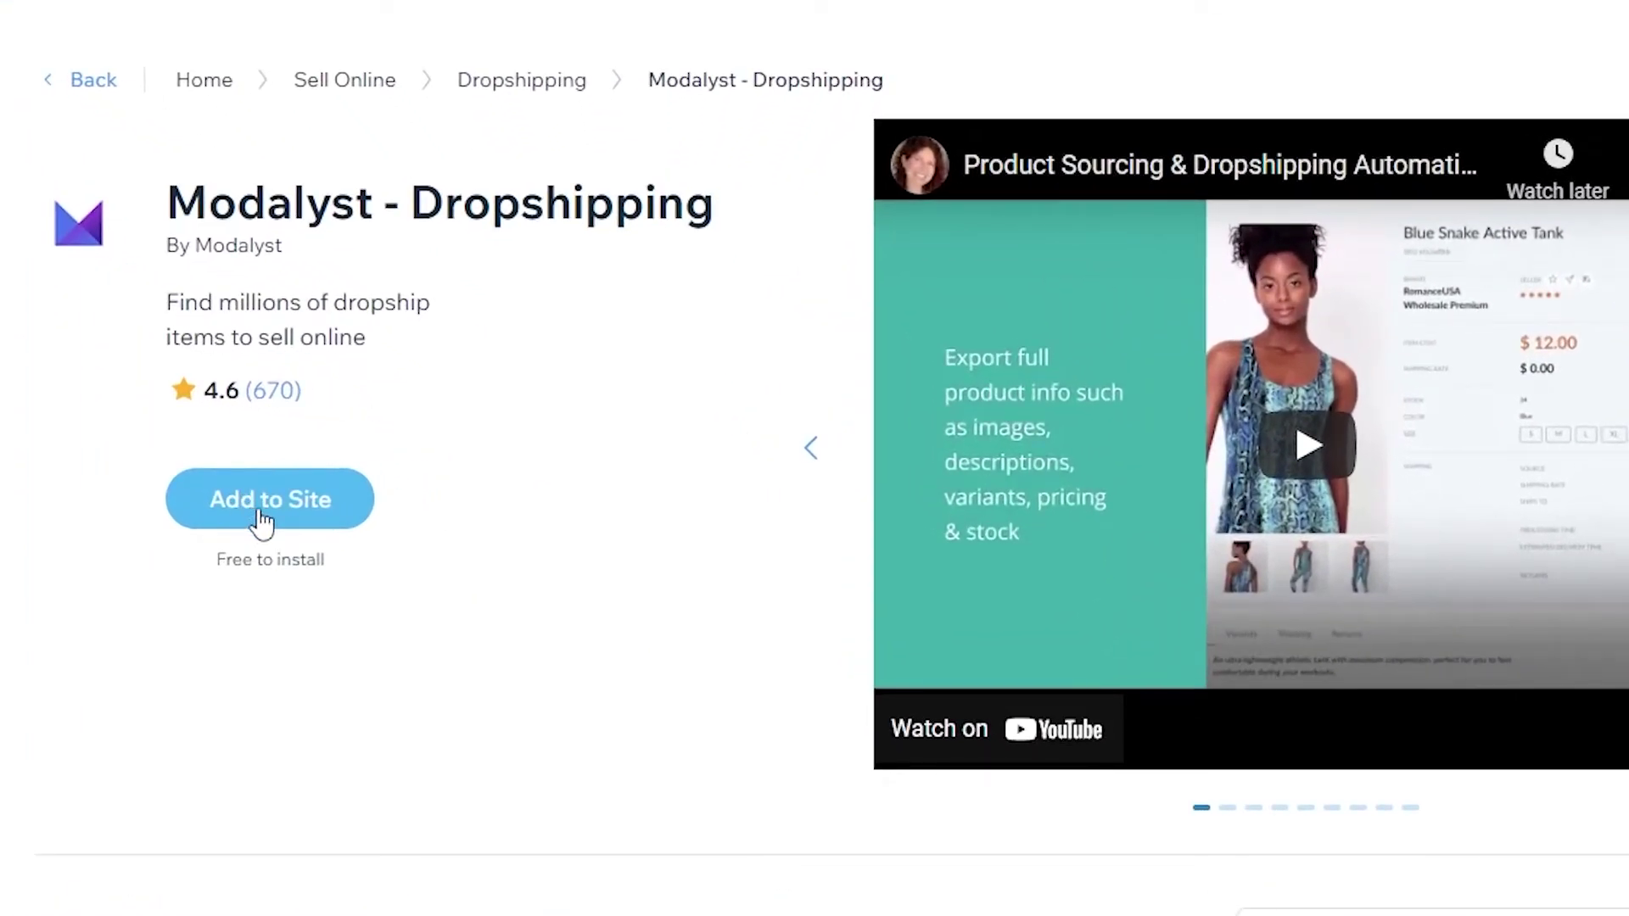
{"action": "left_click", "coordinate": [263, 513]}
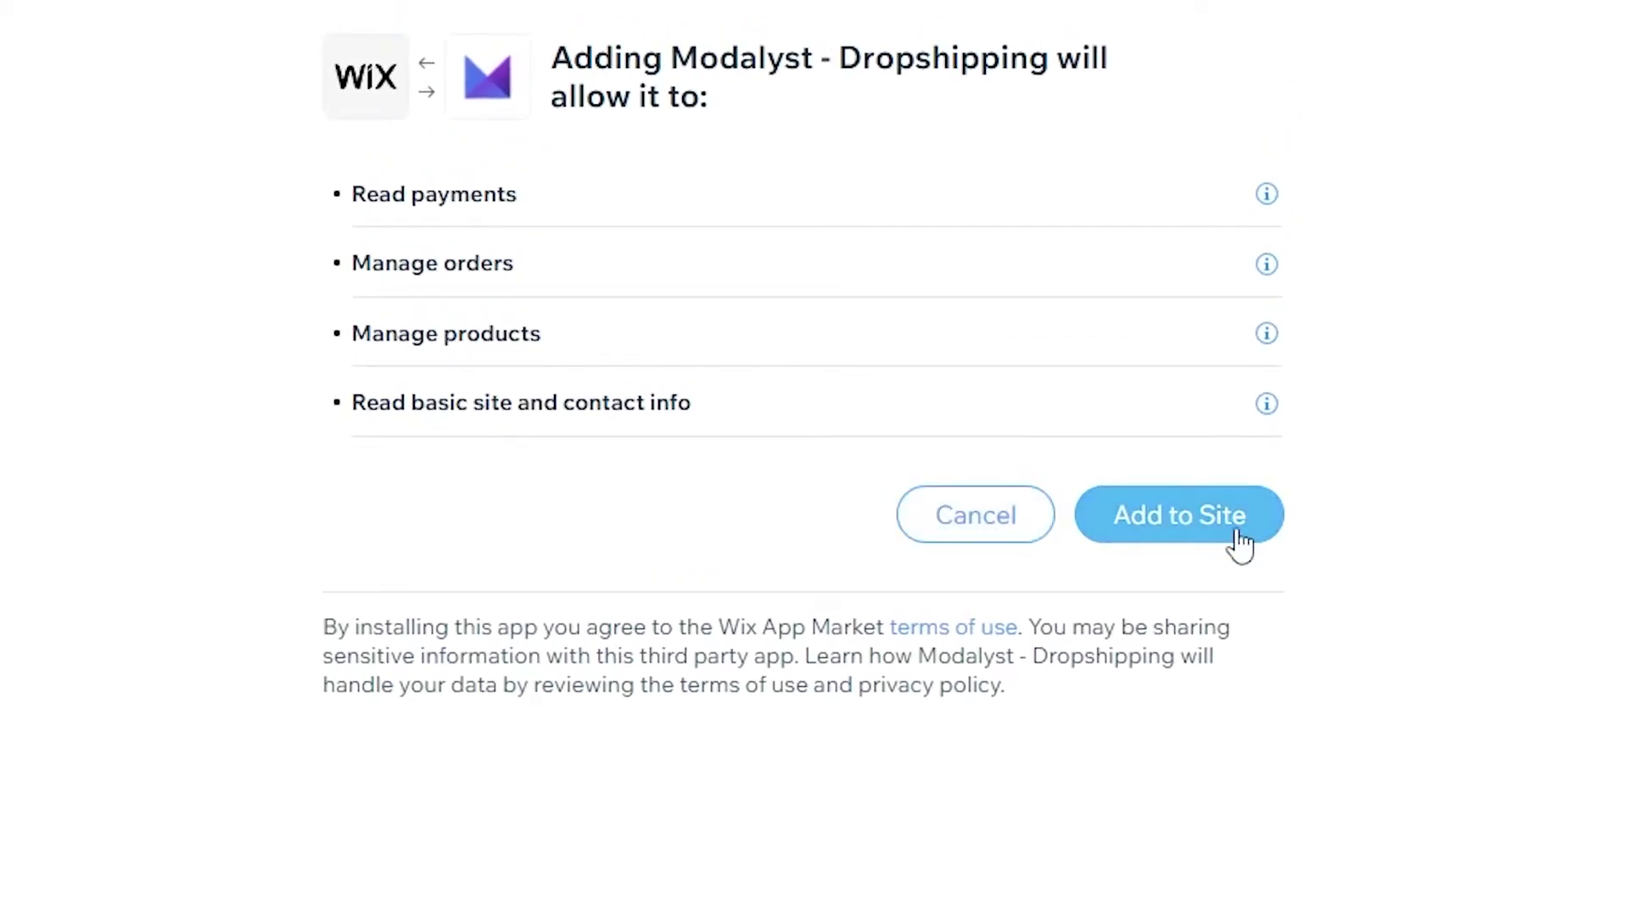
{"action": "left_click", "coordinate": [1240, 537]}
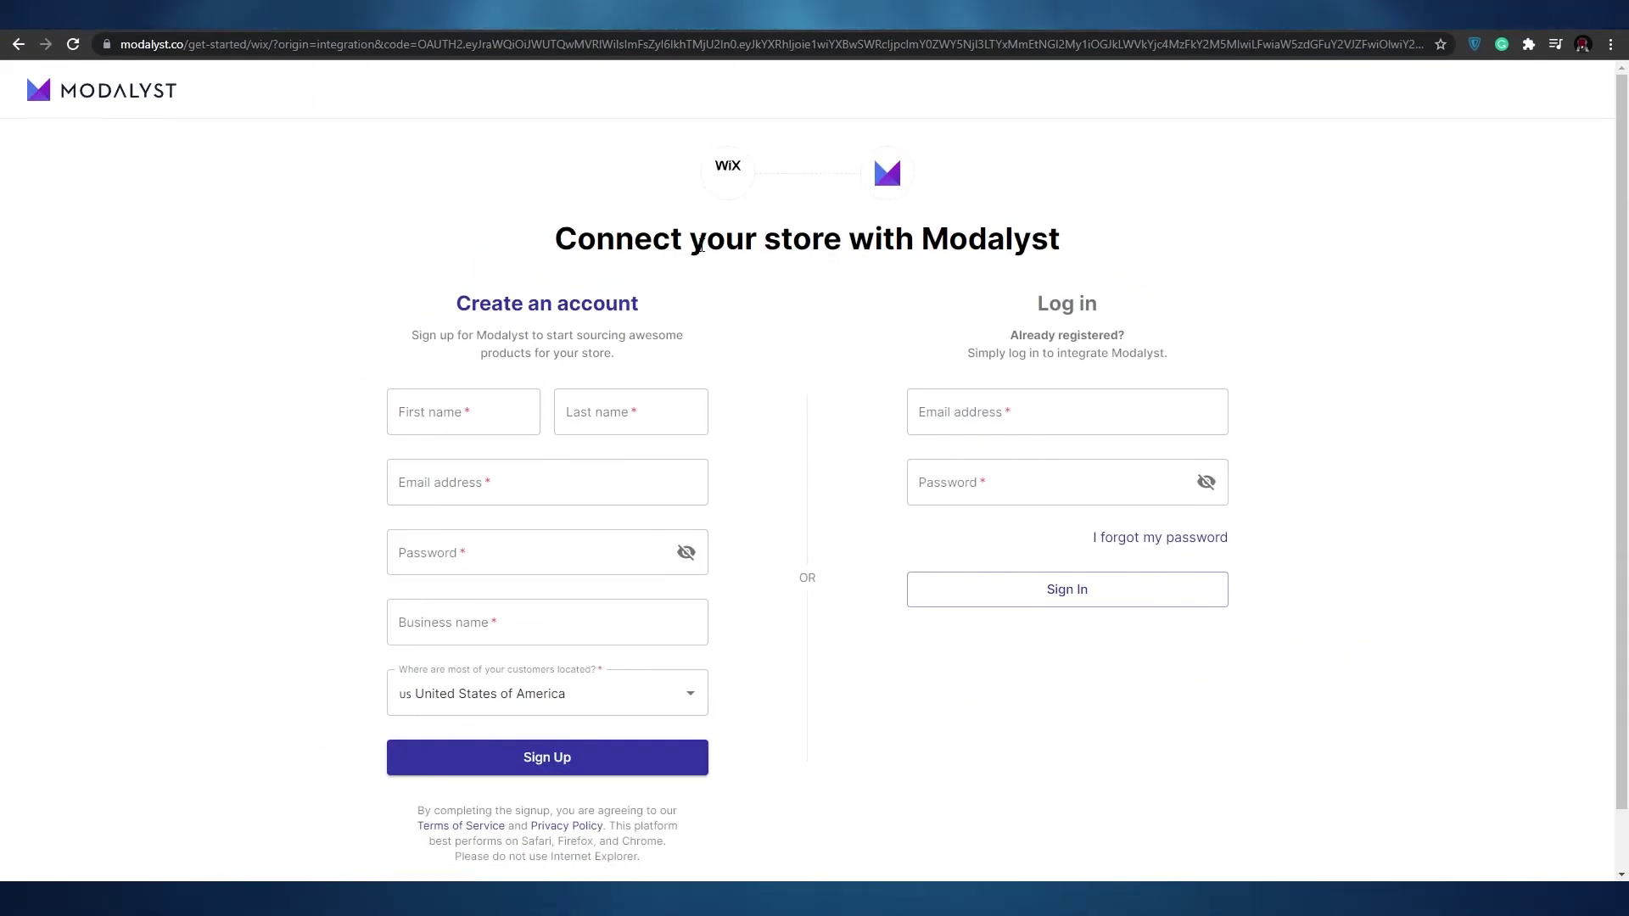
{"action": "scroll", "coordinate": [701, 244], "scroll_direction": "down", "scroll_amount": 1}
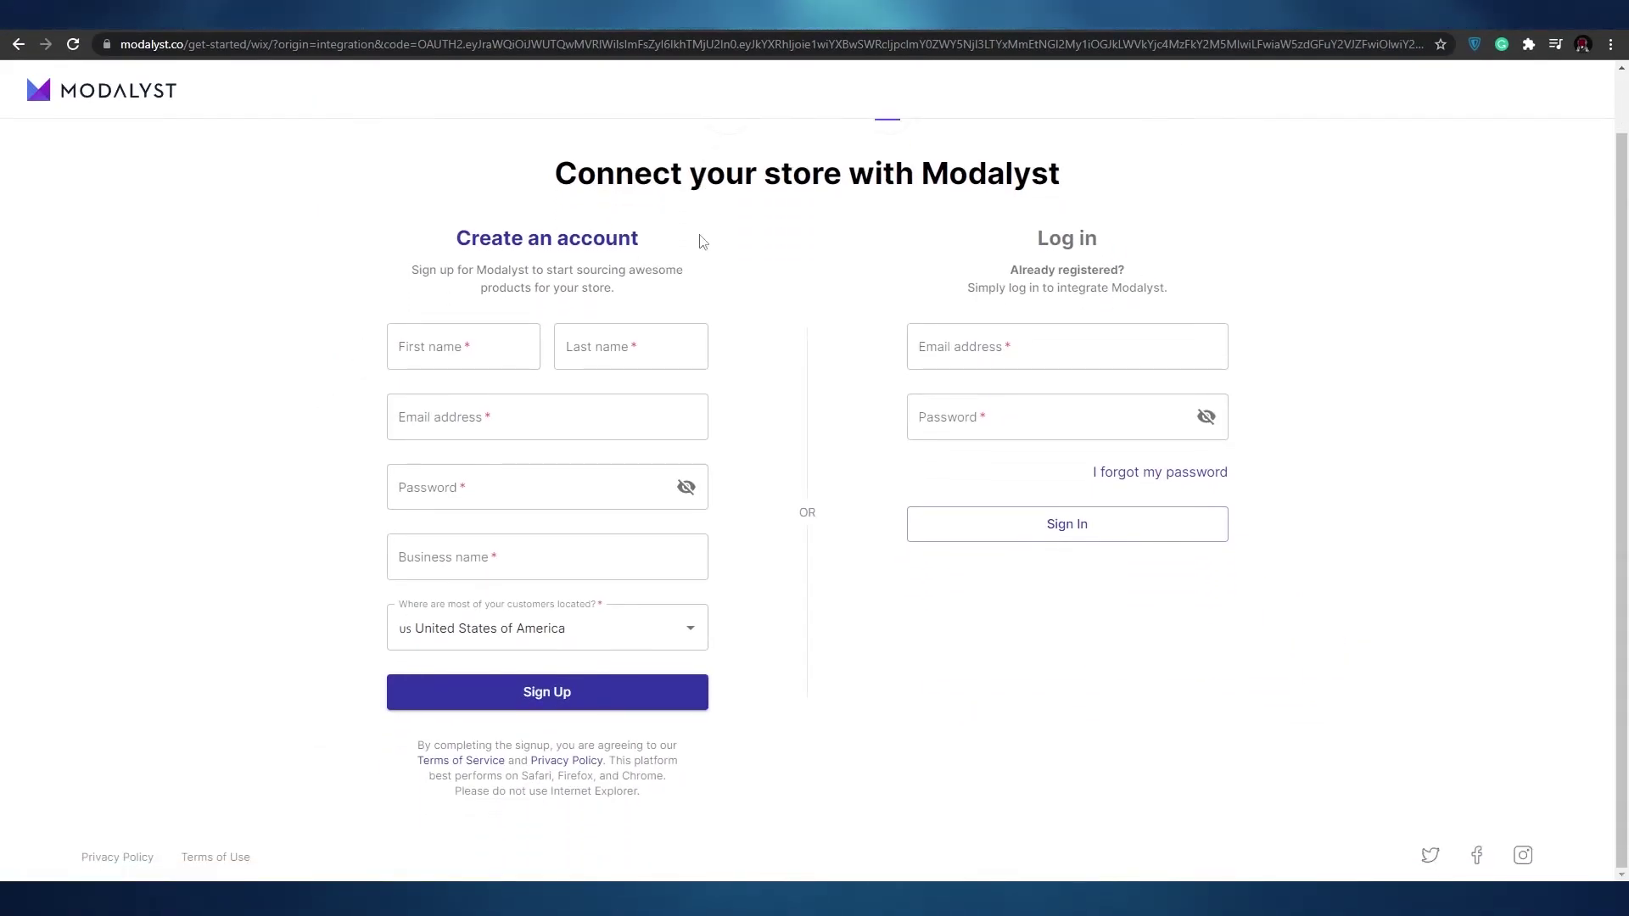
{"action": "scroll", "coordinate": [702, 242], "scroll_direction": "up", "scroll_amount": 1}
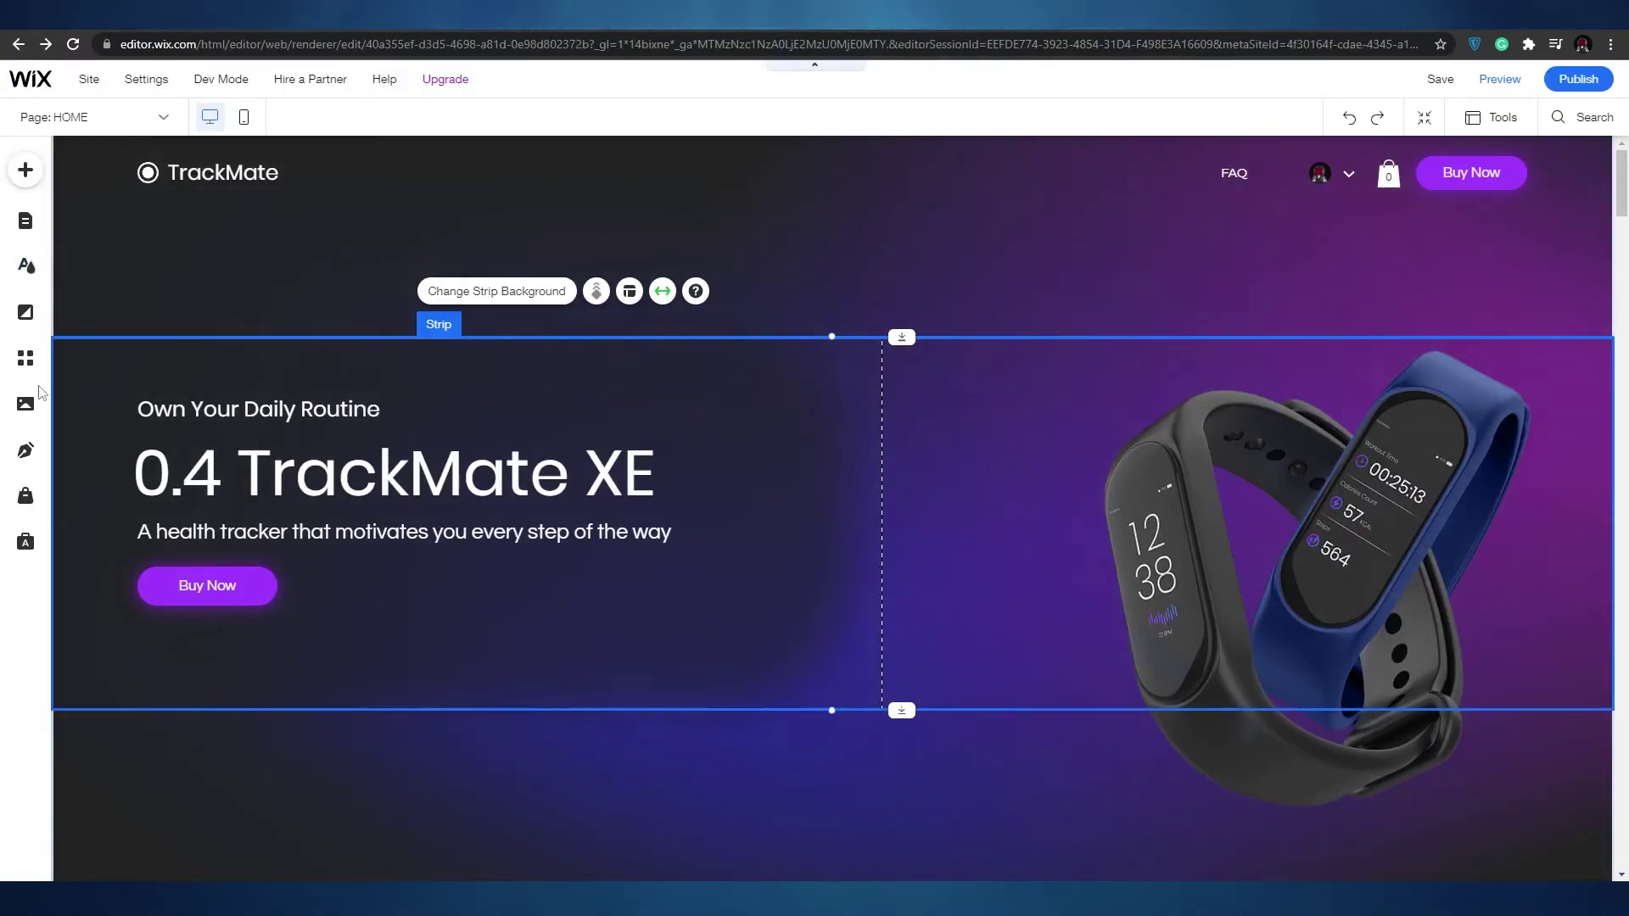
- Go through the site's installed apps to the connected Modalyst account and open its Find Products marketplace
{"action": "left_click", "coordinate": [26, 358]}
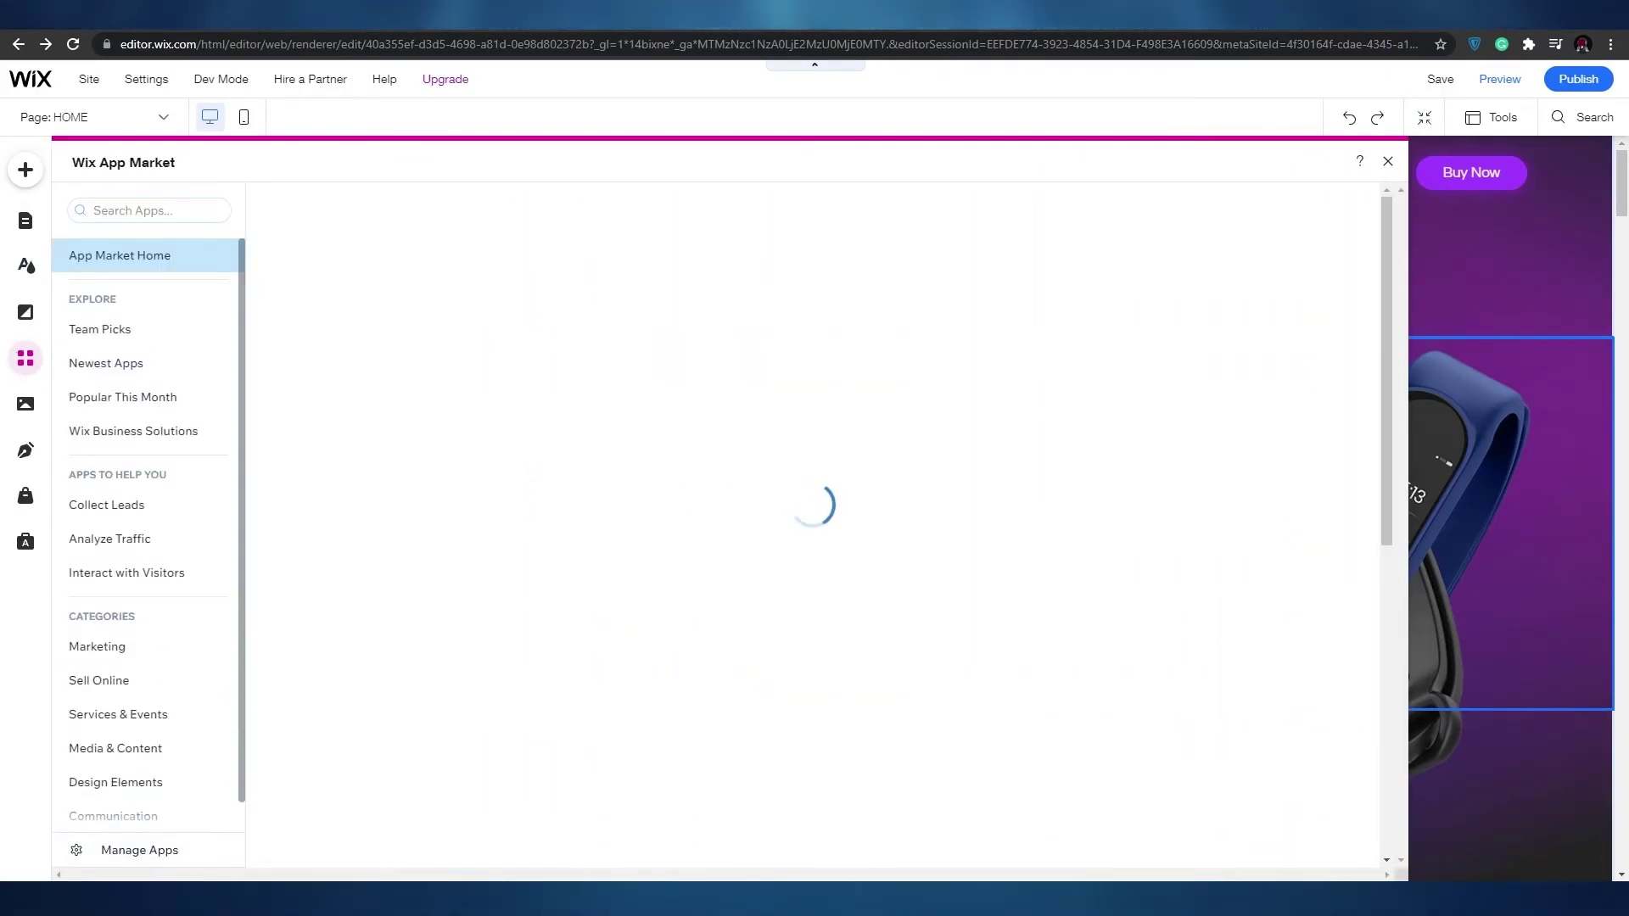
{"action": "left_click", "coordinate": [146, 852]}
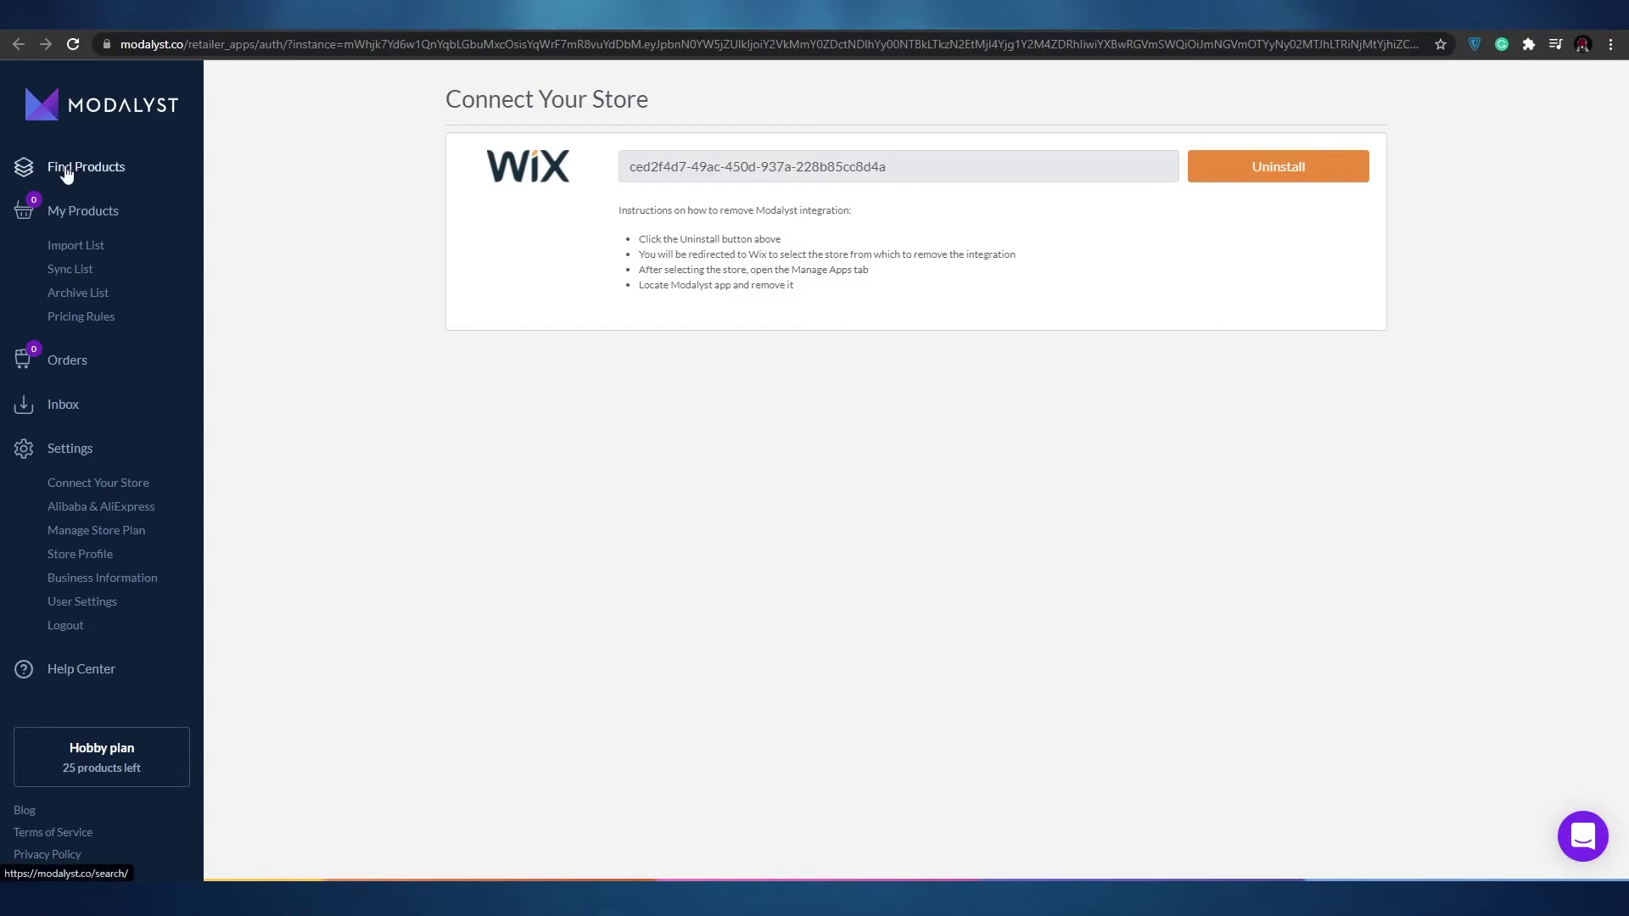
{"action": "left_click", "coordinate": [78, 172]}
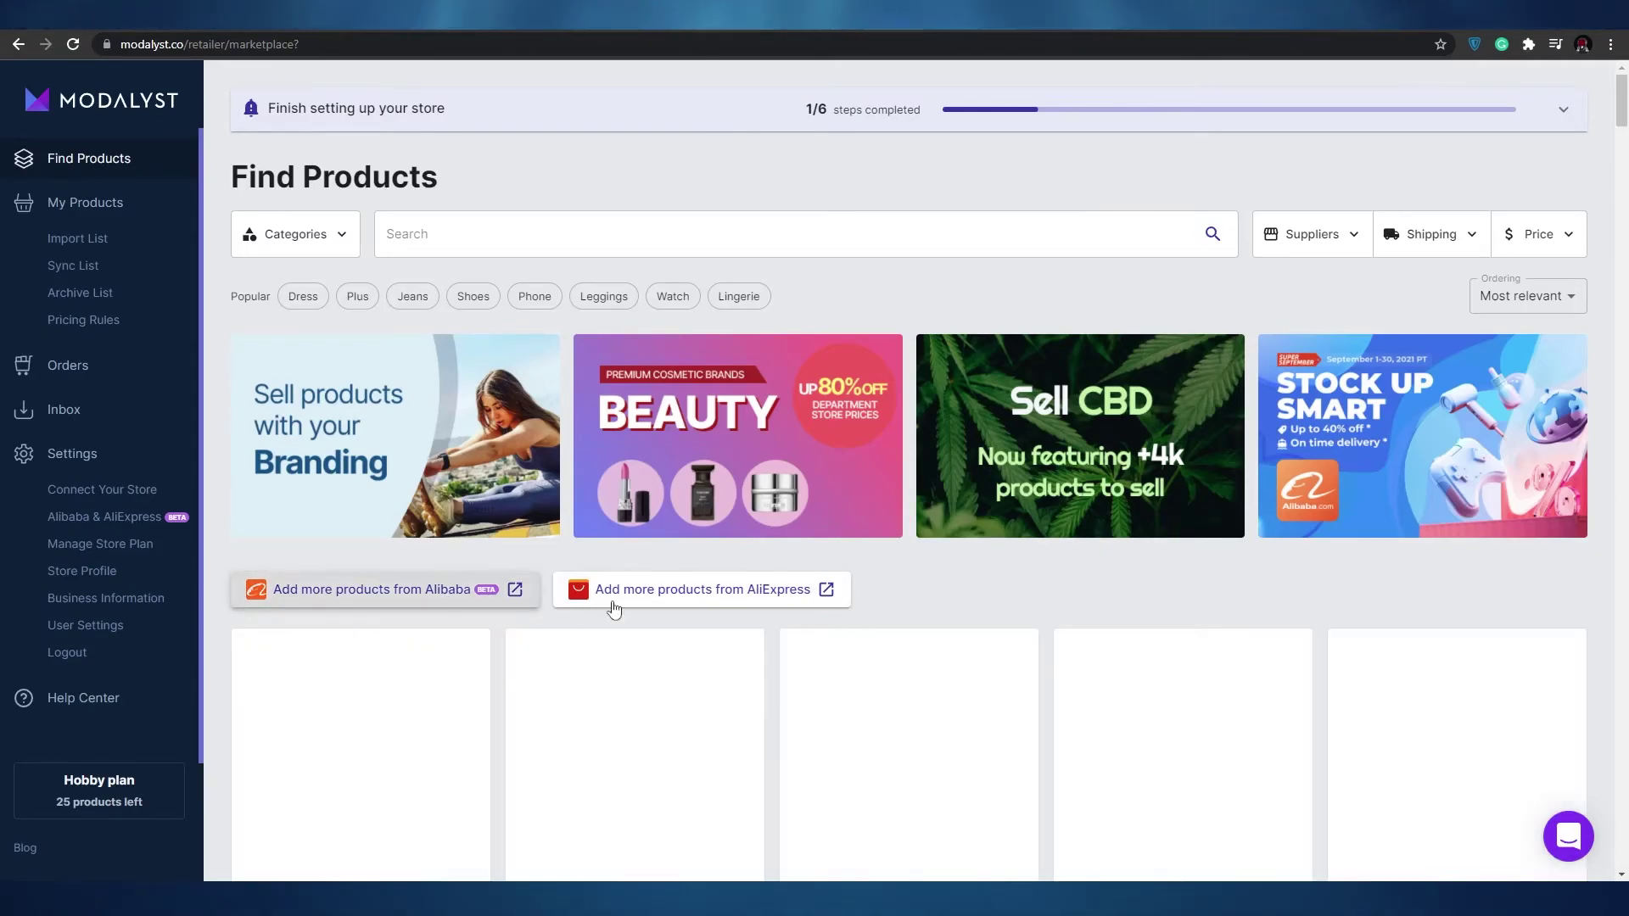
- Browse the marketplace products and add the Ignite CBD device to the Import List
{"action": "scroll", "coordinate": [655, 592], "scroll_direction": "down", "scroll_amount": 1}
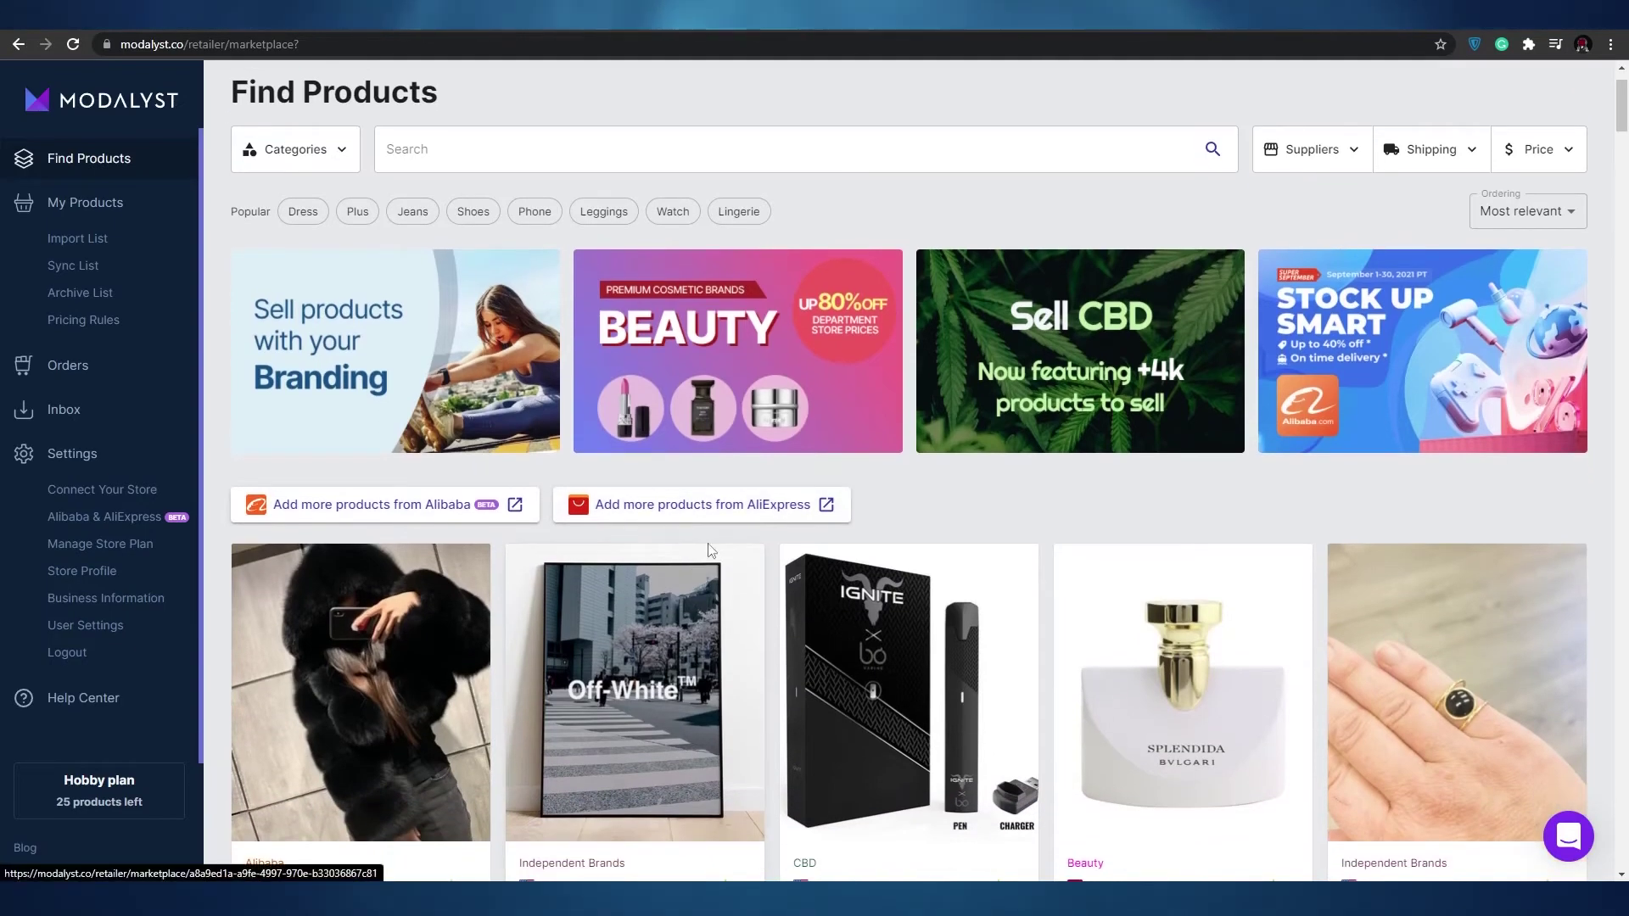
{"action": "scroll", "coordinate": [727, 537], "scroll_direction": "down", "scroll_amount": 5}
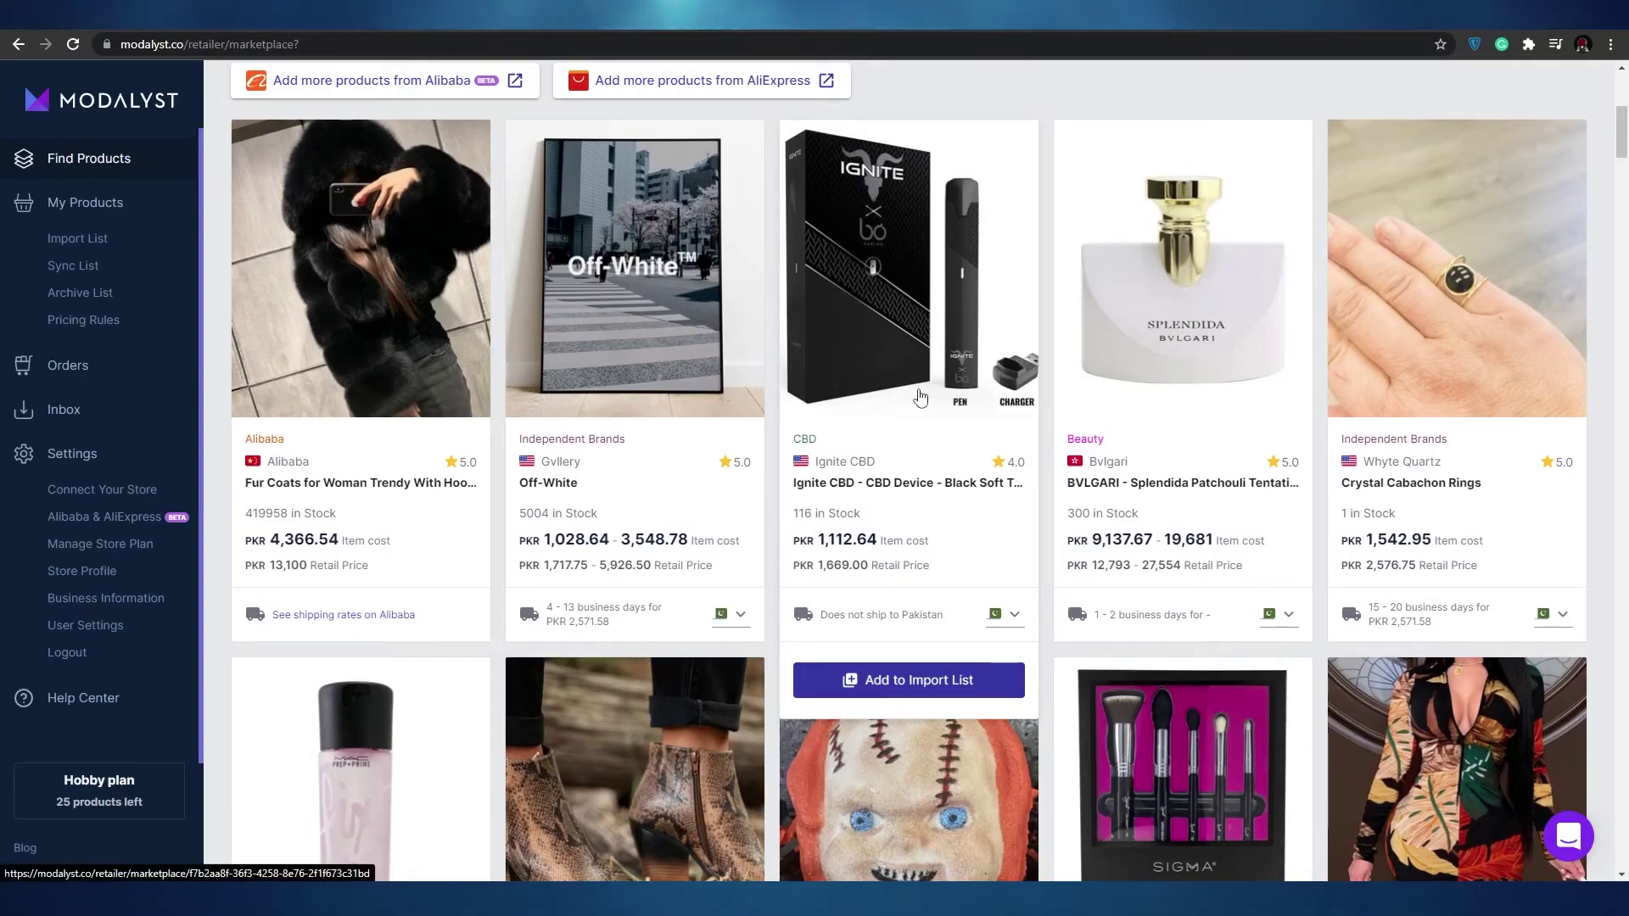
{"action": "left_click", "coordinate": [906, 683]}
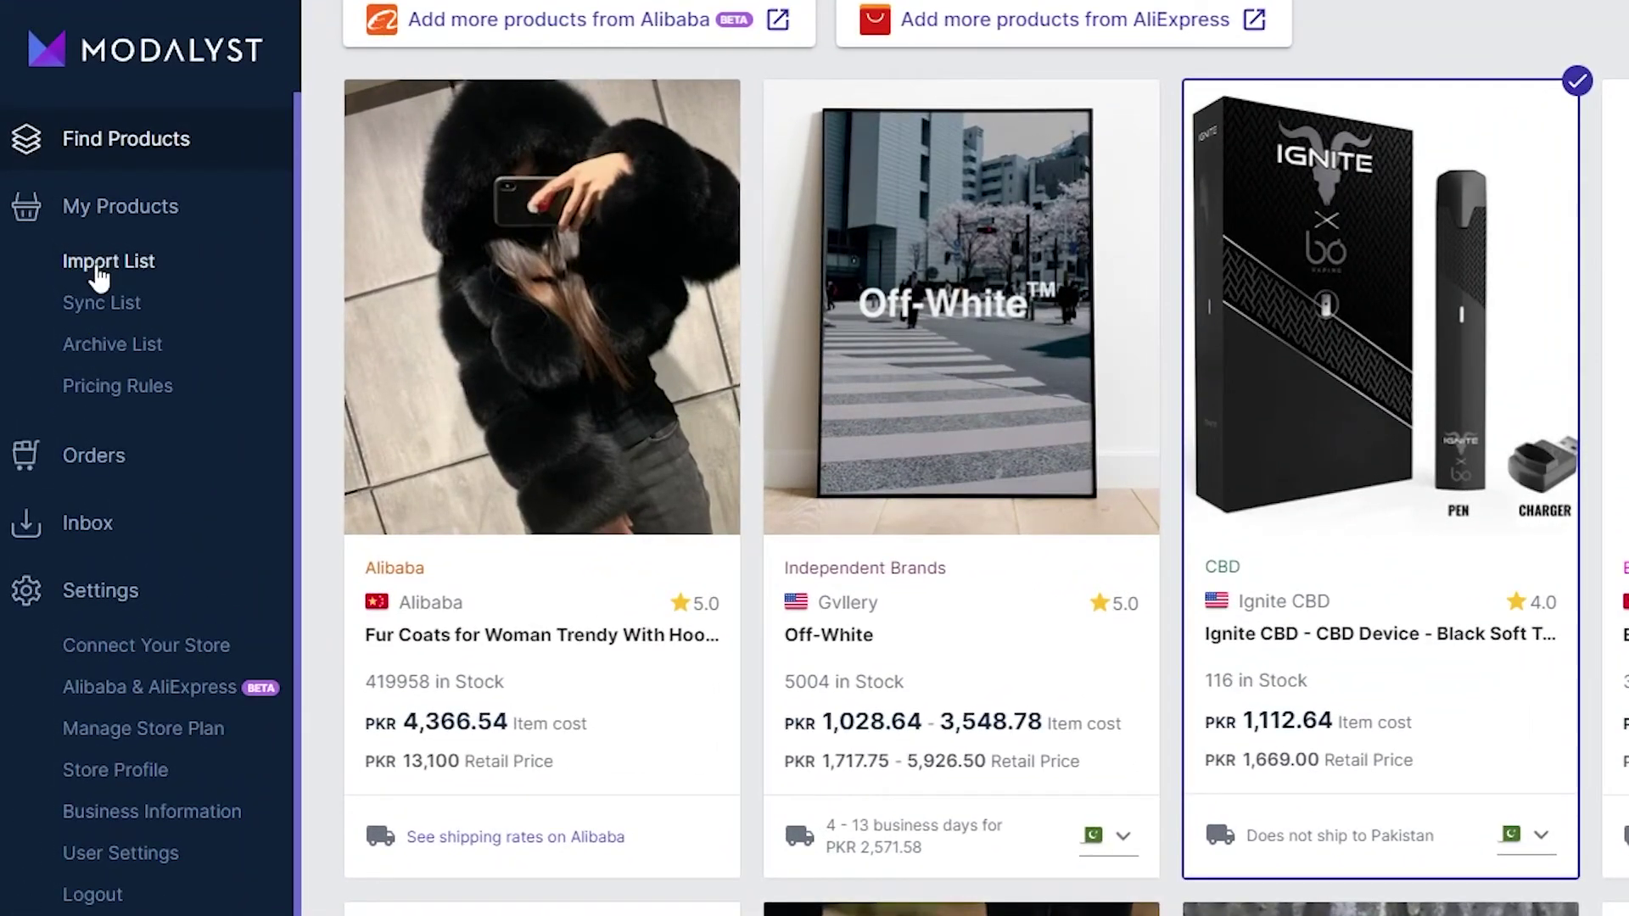
- Add the Ignite CBD device from the Import List to the Wix store and return to Find Products
{"action": "left_click", "coordinate": [99, 270]}
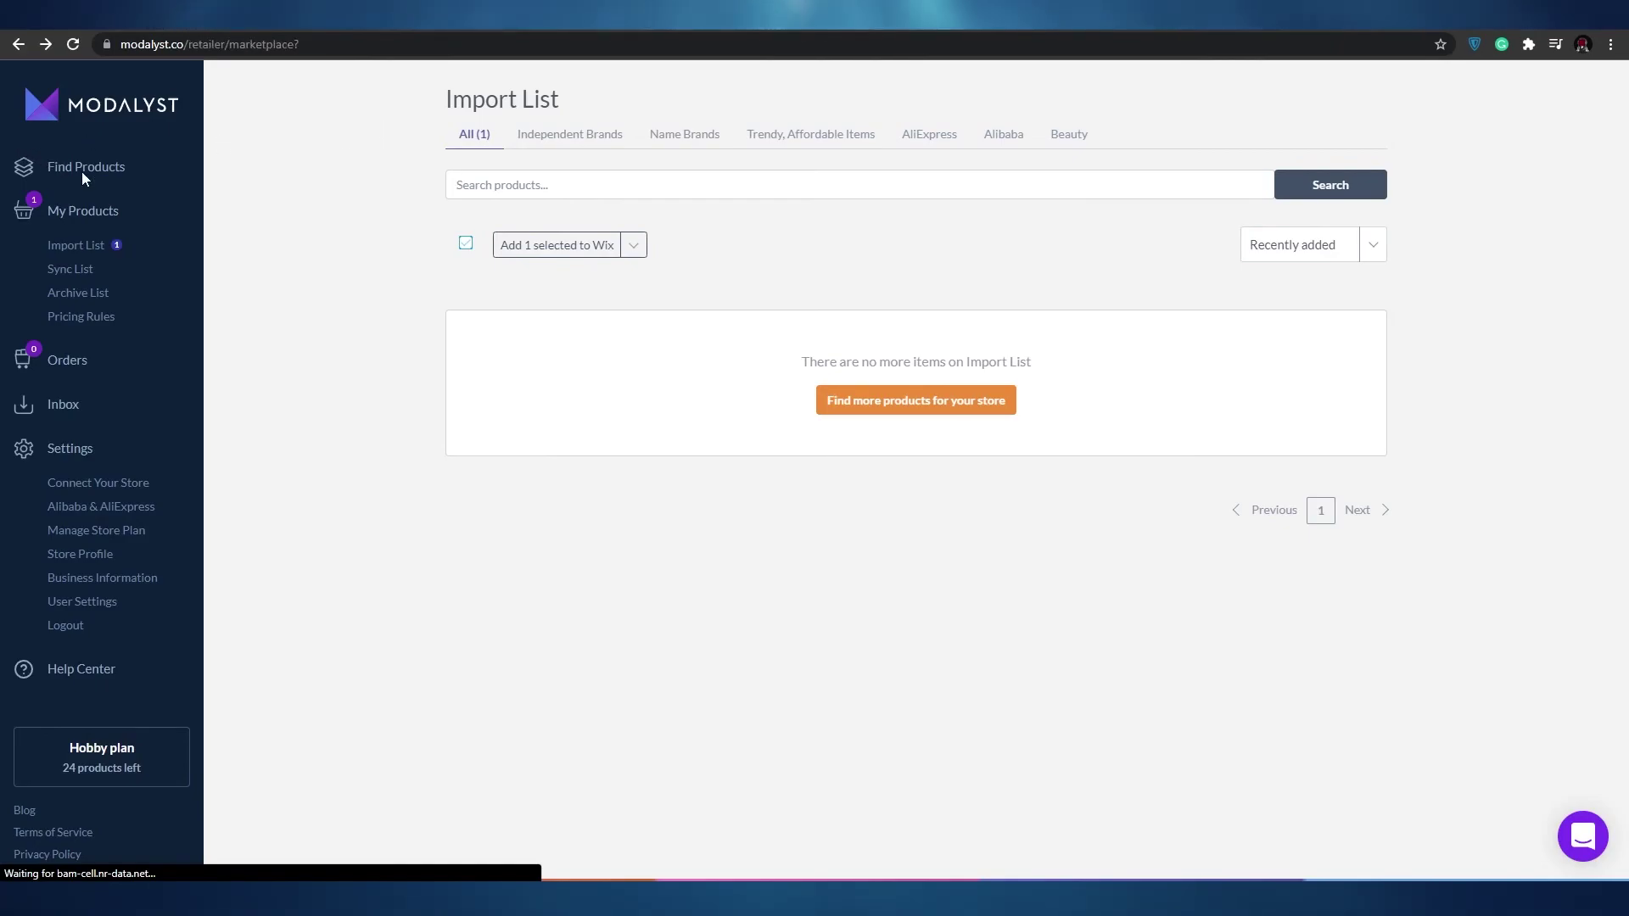
{"action": "left_click", "coordinate": [83, 170]}
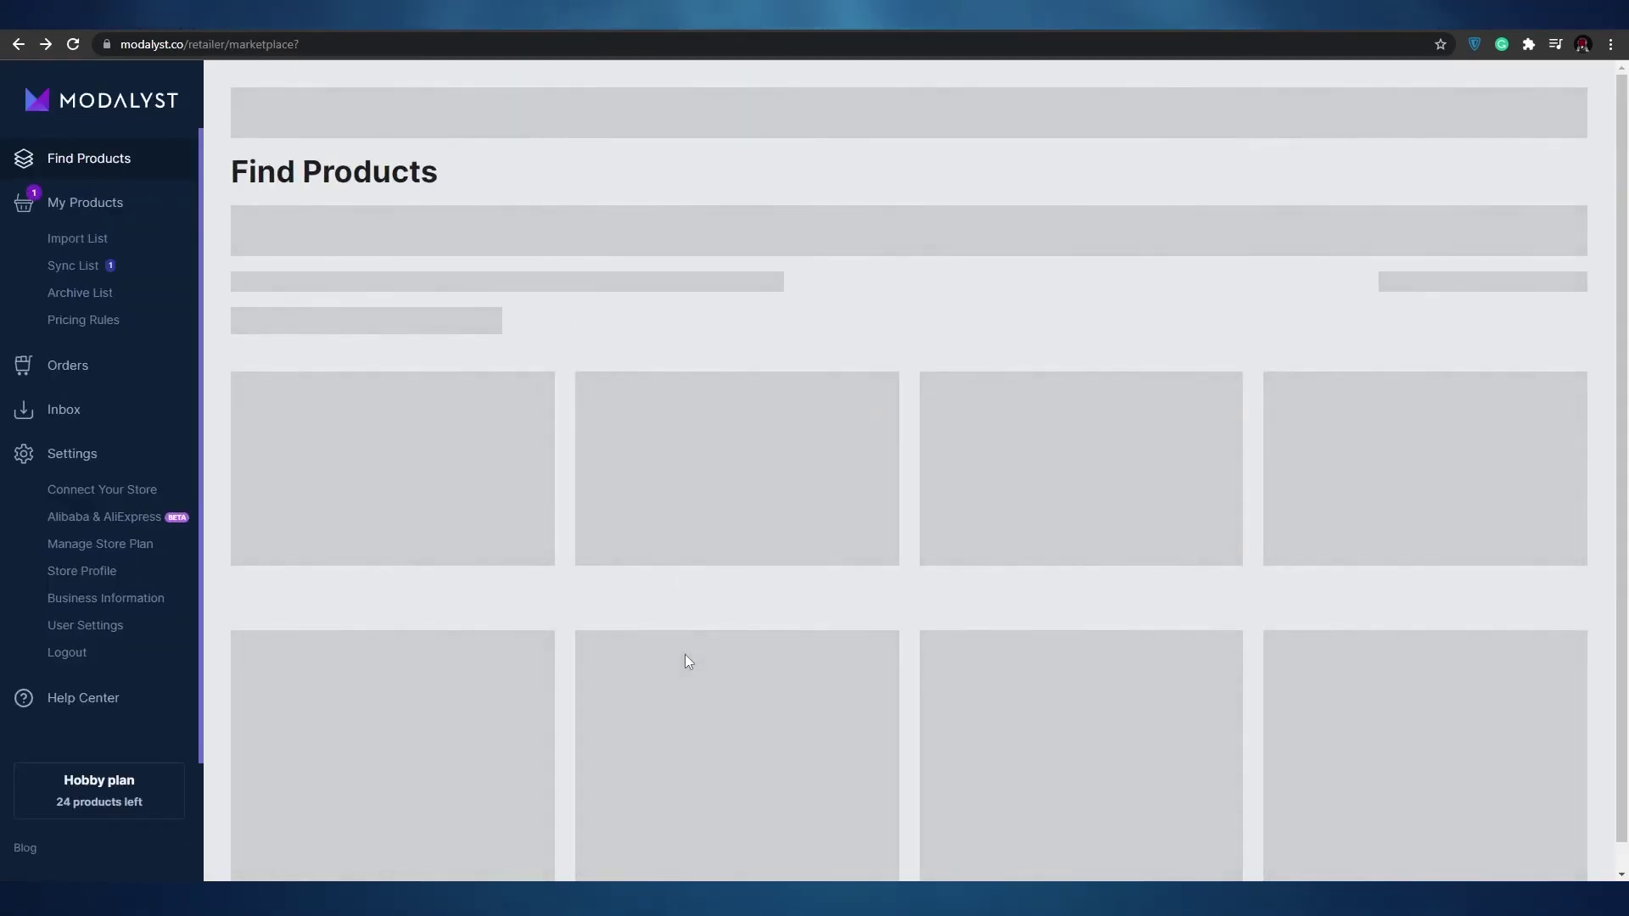